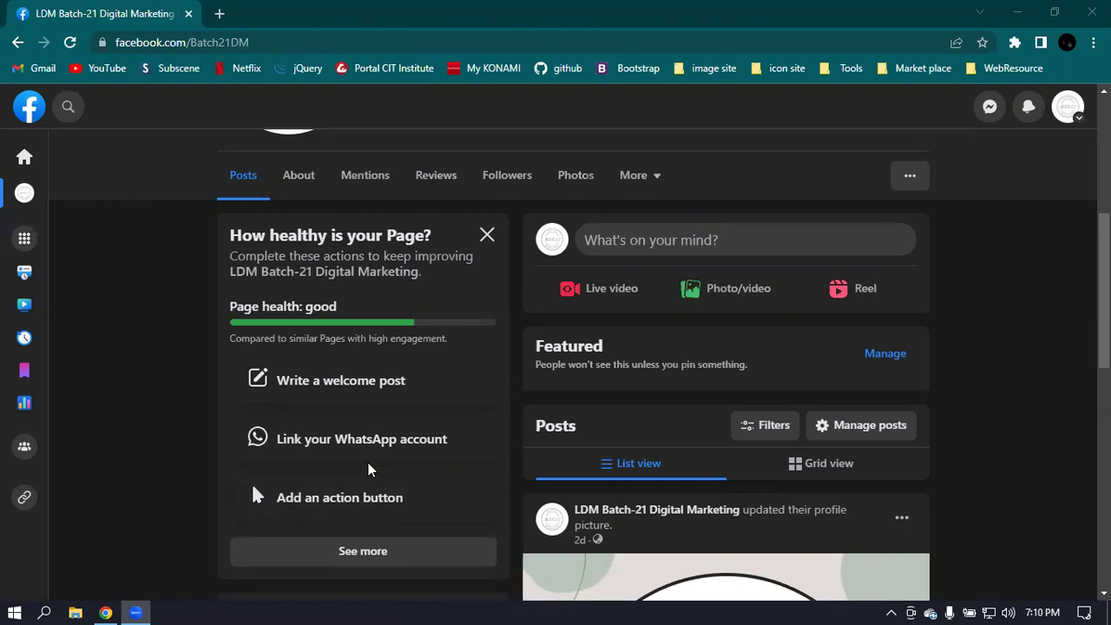
# Open the page's professional dashboard and collapse its Grow your audience and Your tools sections.
pyautogui.scroll(3, 841, 409)
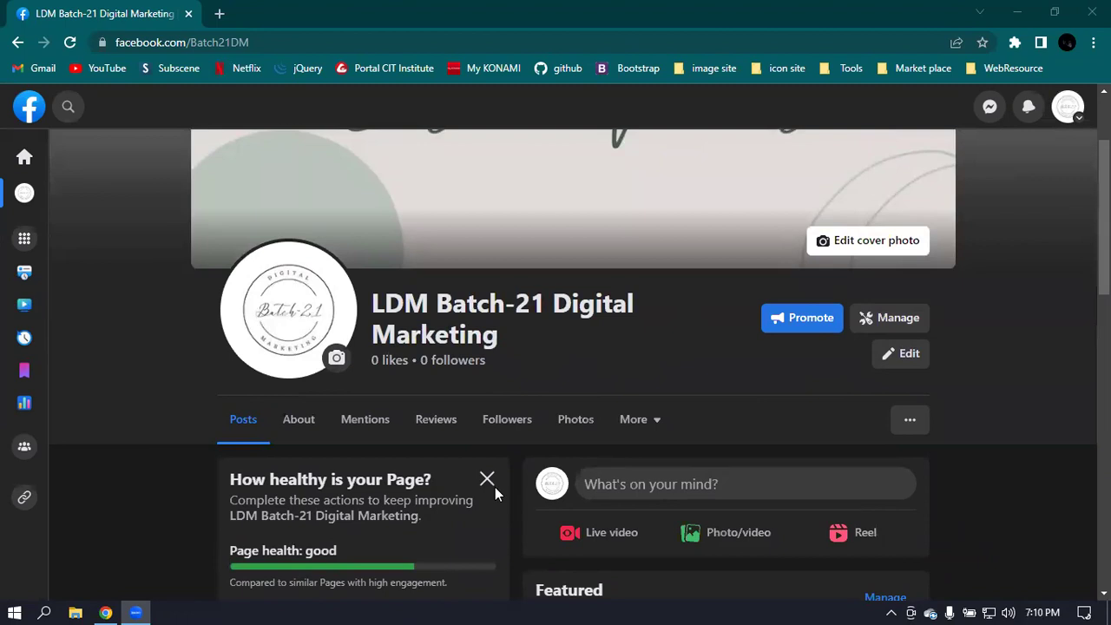
pyautogui.scroll(2, 511, 307)
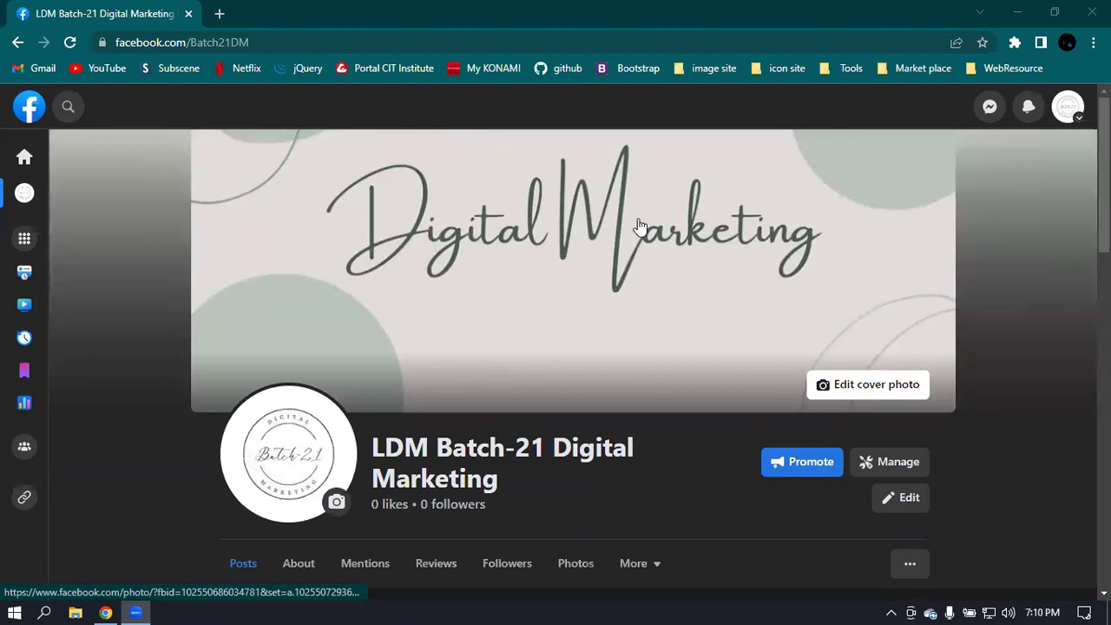
pyautogui.click(905, 466)
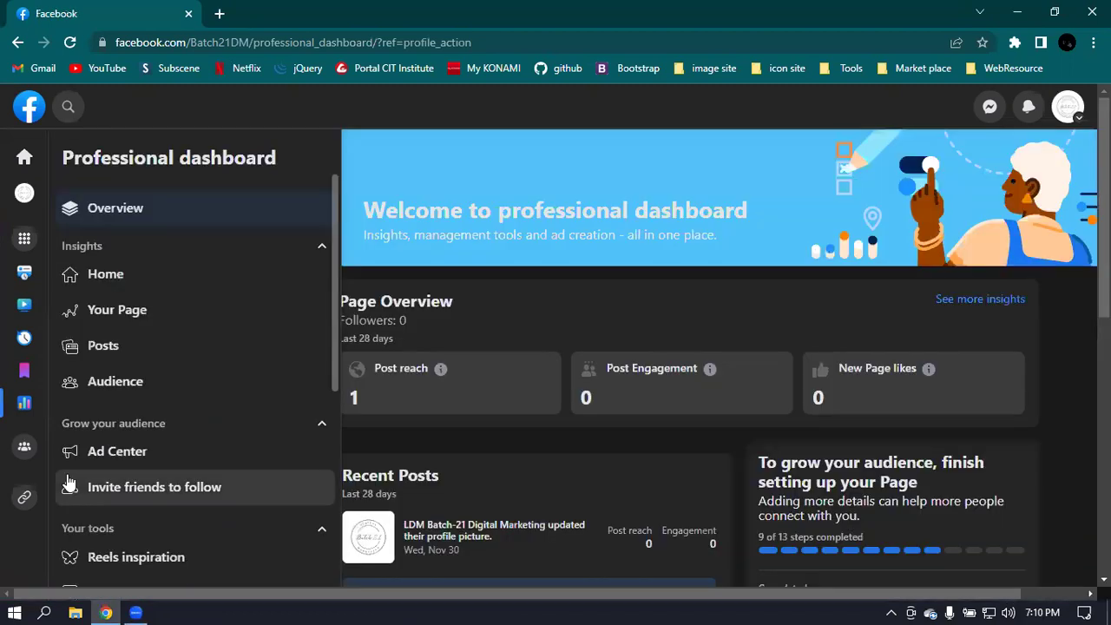
pyautogui.click(320, 425)
pyautogui.click(321, 475)
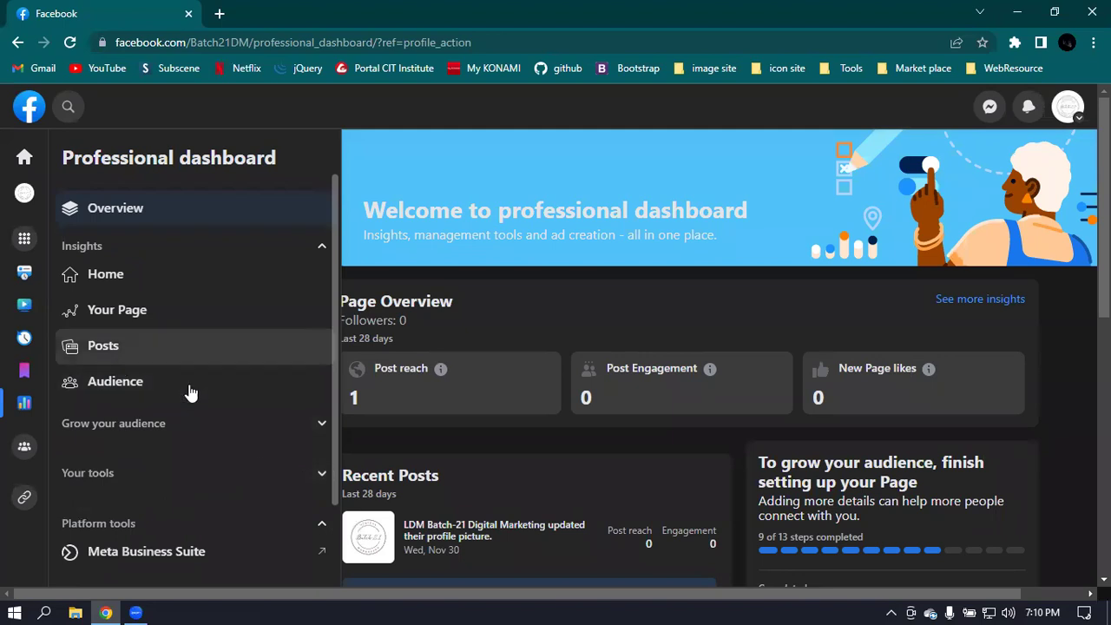
# Open the Page access settings from the dashboard, followed by the Page quality overview.
pyautogui.scroll(-1, 221, 403)
pyautogui.scroll(-1, 227, 412)
pyautogui.scroll(1, 233, 407)
pyautogui.click(316, 434)
pyautogui.scroll(-2, 260, 423)
pyautogui.click(99, 413)
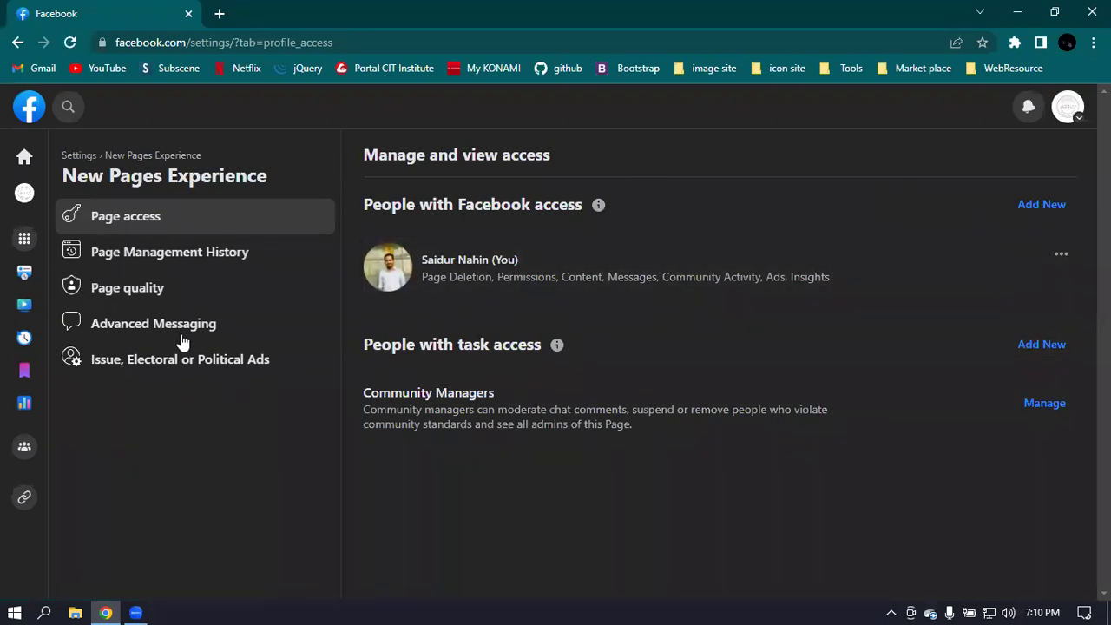
pyautogui.click(102, 291)
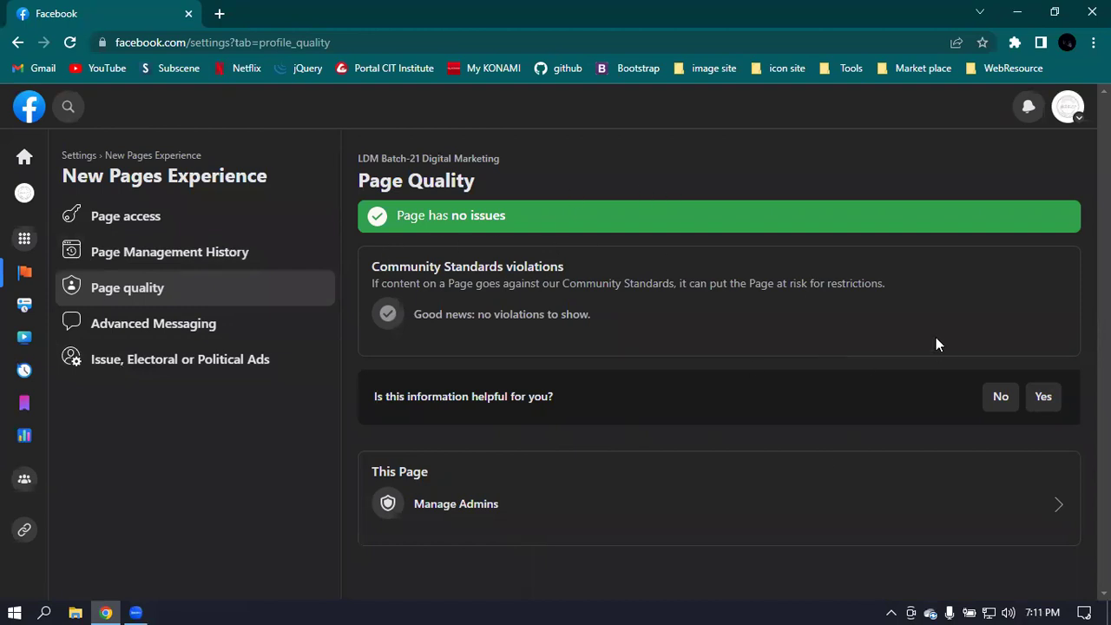
# Return to the LDM Batch-21 Digital Marketing page and open its Page and tagging settings.
pyautogui.click(25, 195)
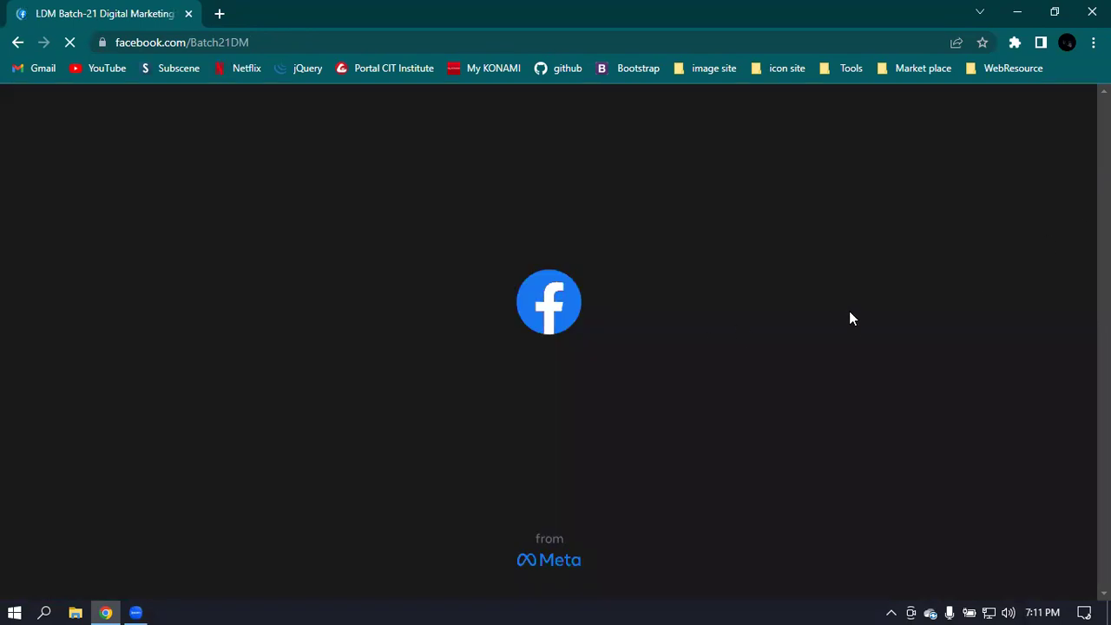
pyautogui.scroll(-2, 847, 319)
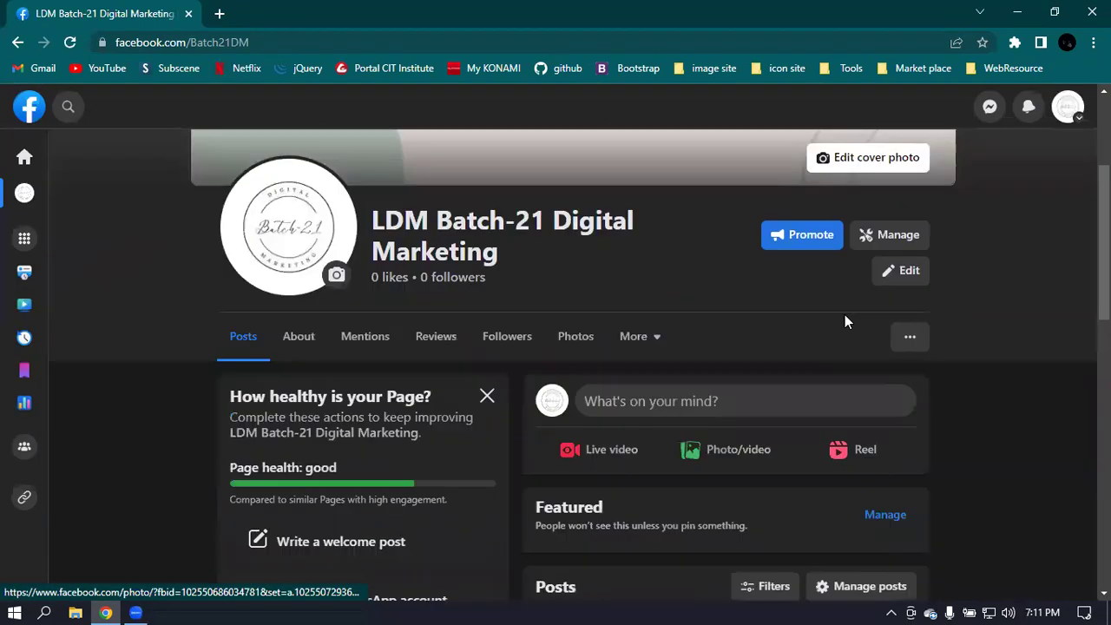
pyautogui.scroll(1, 843, 316)
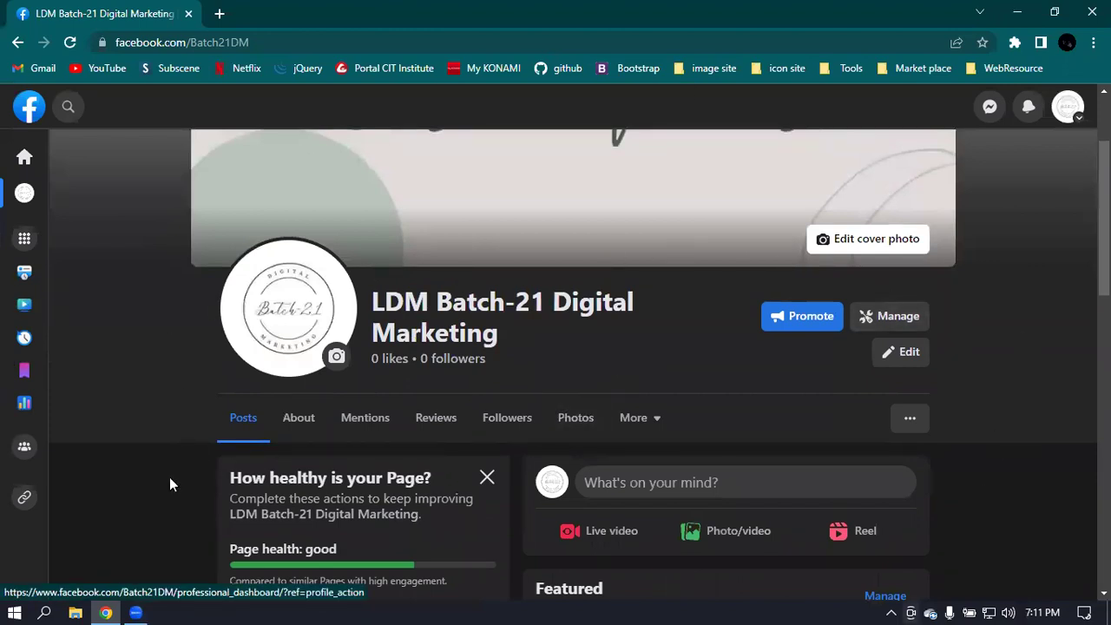
pyautogui.click(910, 421)
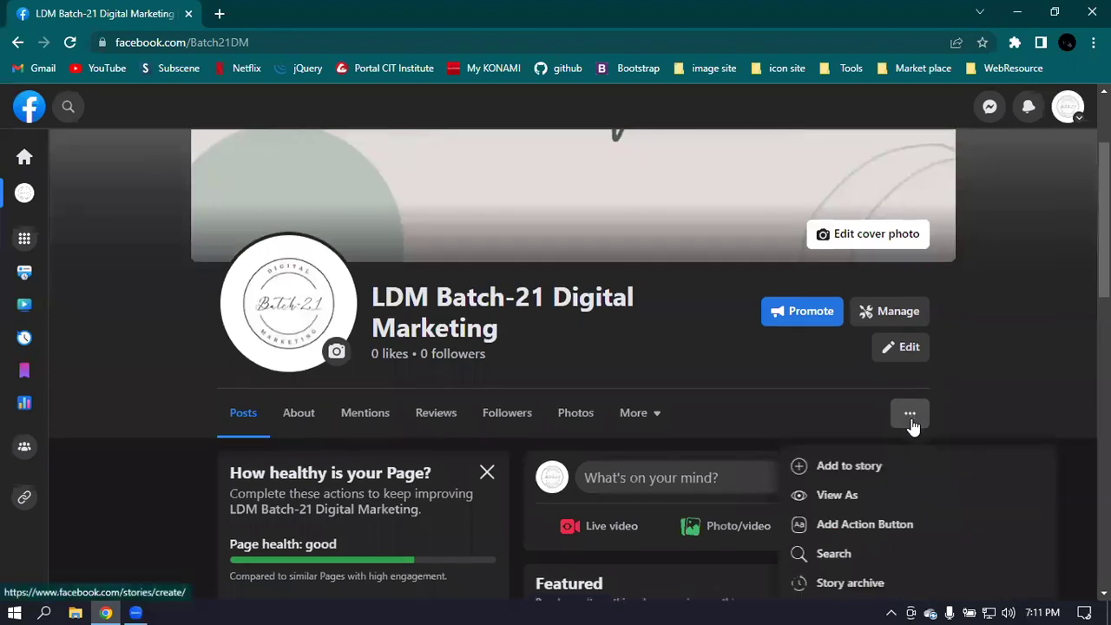
pyautogui.scroll(-2, 937, 408)
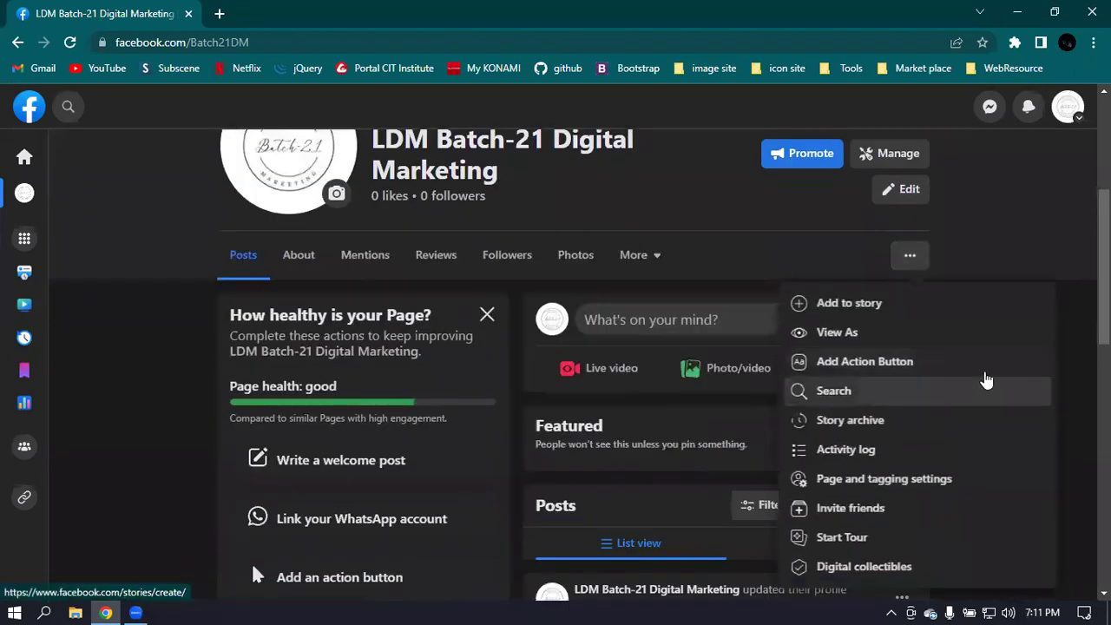
pyautogui.scroll(-1, 986, 380)
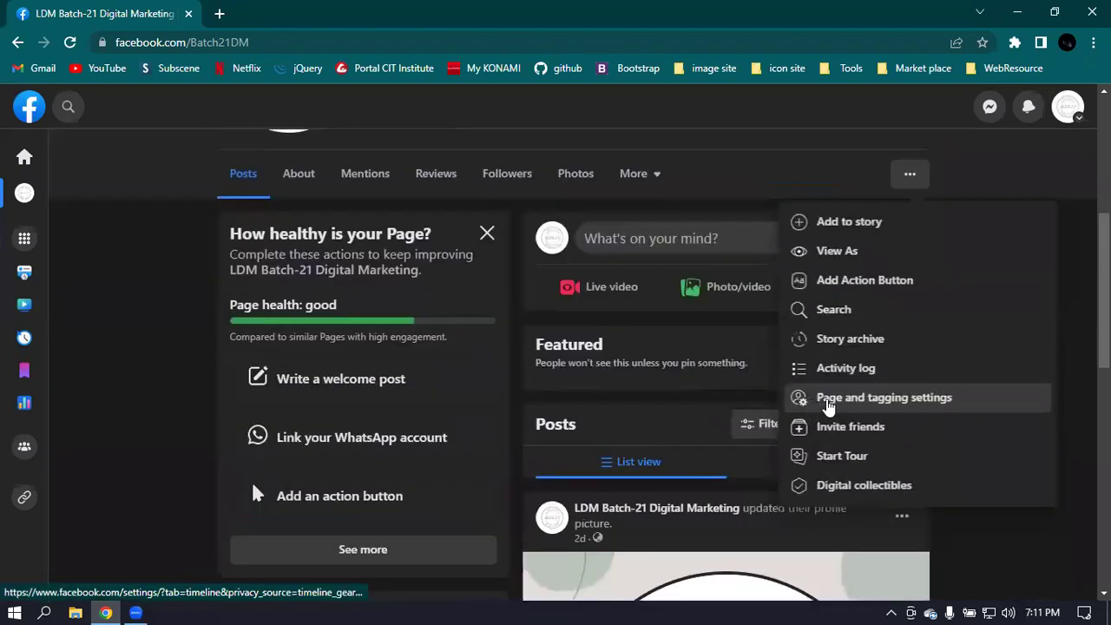
pyautogui.click(936, 401)
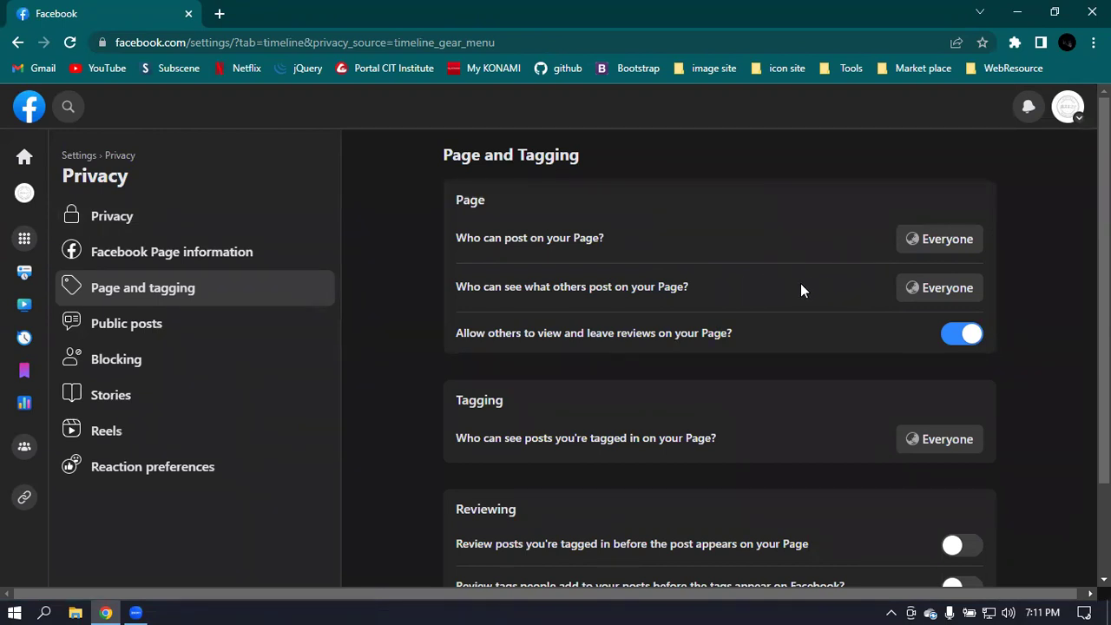
# Review the Page and tagging options and the page's general Privacy settings.
pyautogui.scroll(-2, 808, 280)
pyautogui.scroll(2, 808, 280)
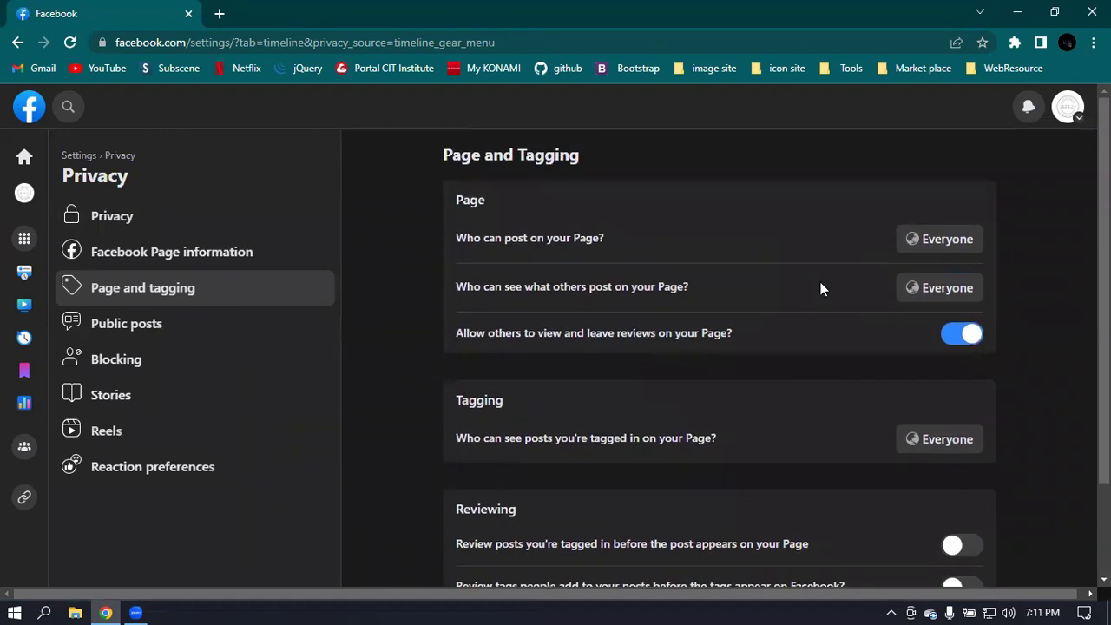
pyautogui.click(112, 218)
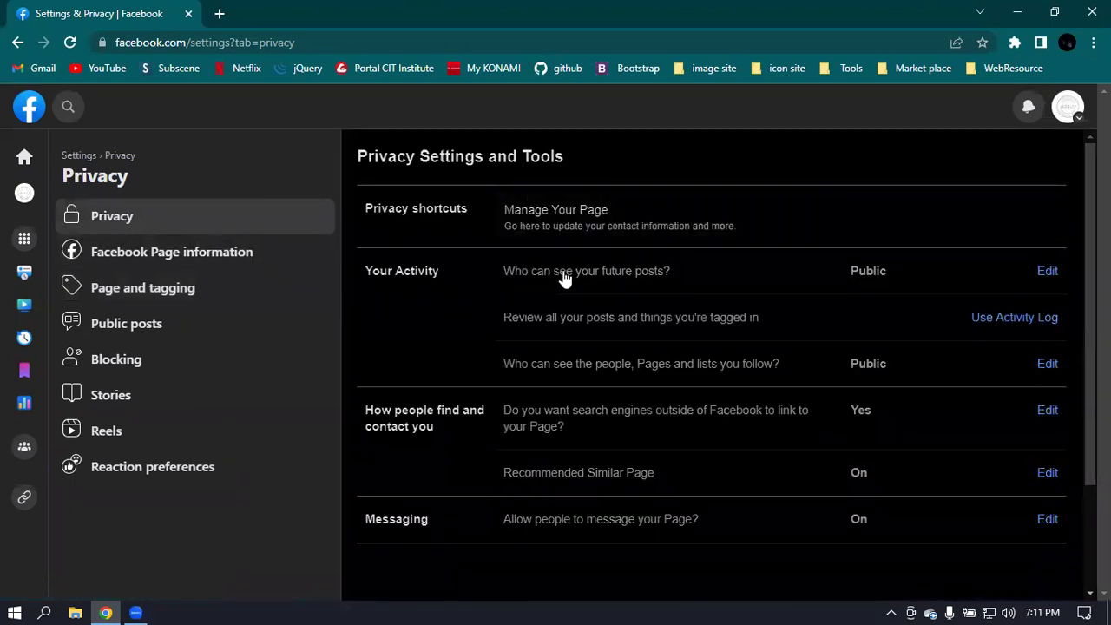
pyautogui.scroll(-1, 699, 259)
pyautogui.scroll(1, 701, 258)
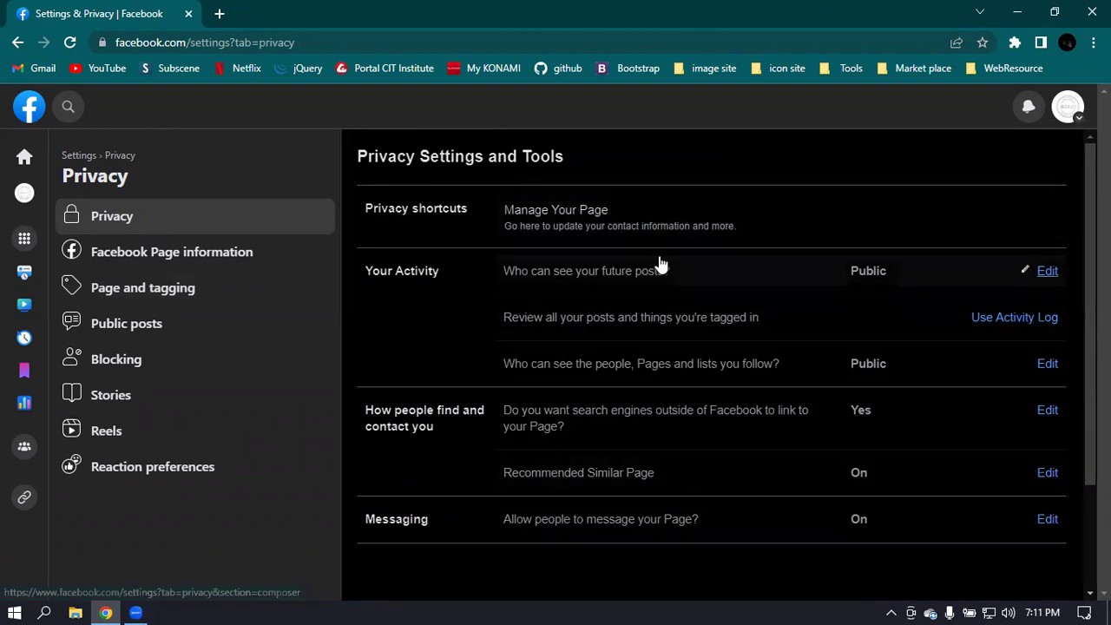
# Open Deactivation and deletion from the Facebook Page information and continue with the Delete Page option.
pyautogui.click(251, 259)
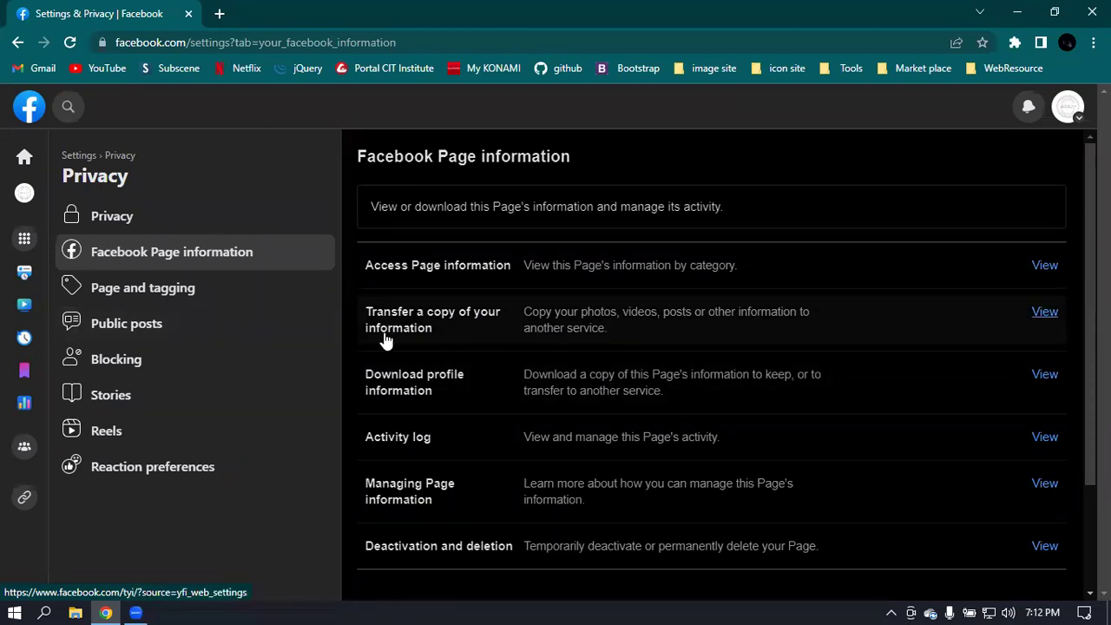
pyautogui.scroll(-3, 630, 323)
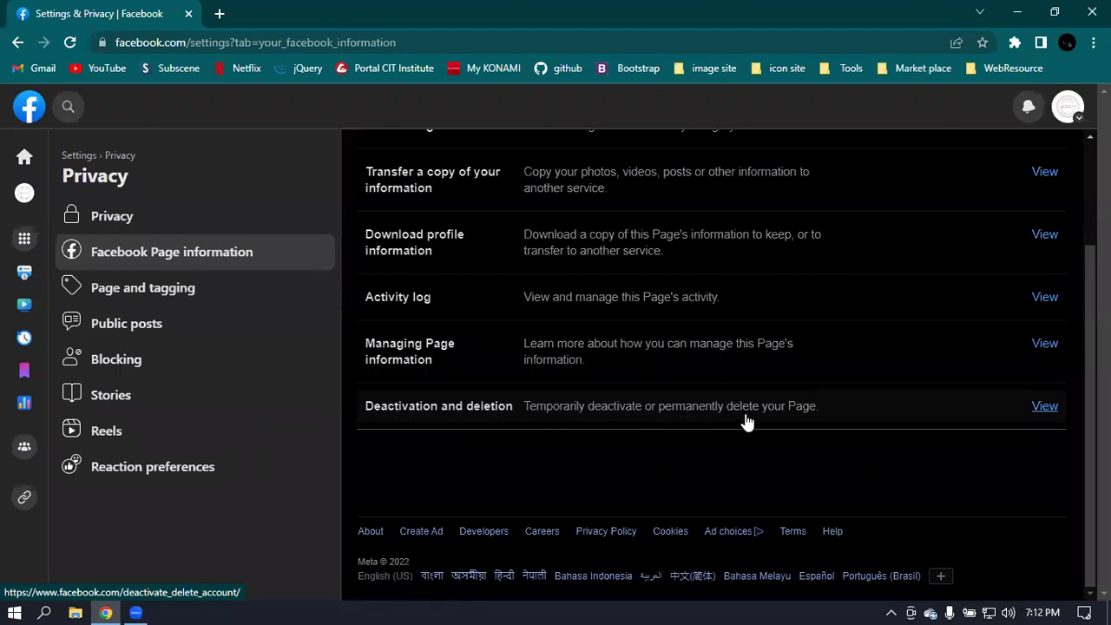
pyautogui.click(830, 407)
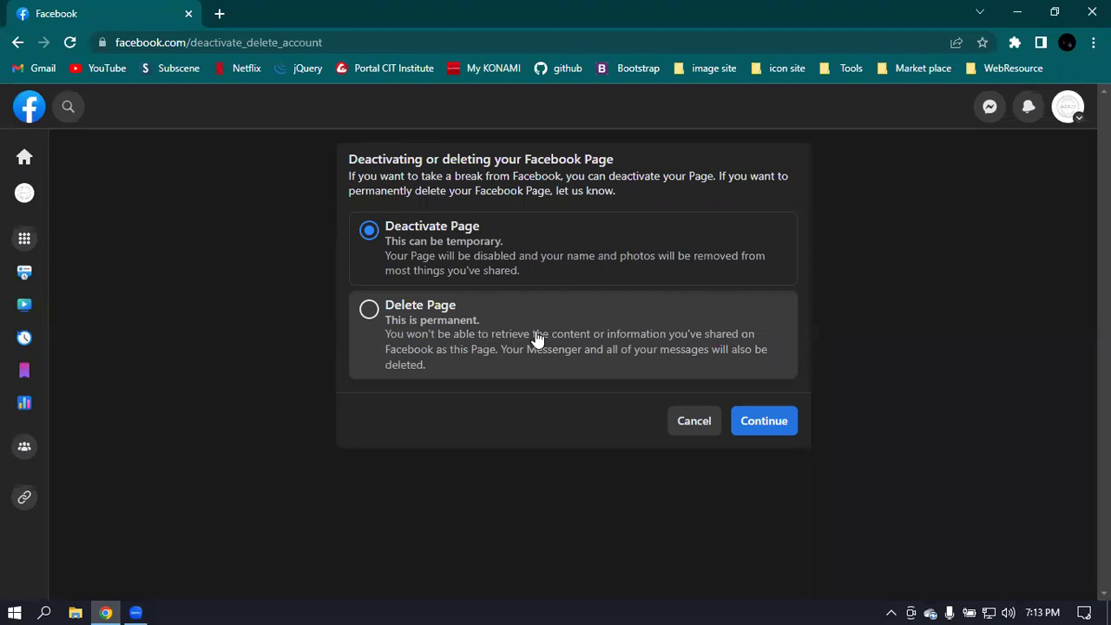
pyautogui.click(371, 309)
pyautogui.click(752, 422)
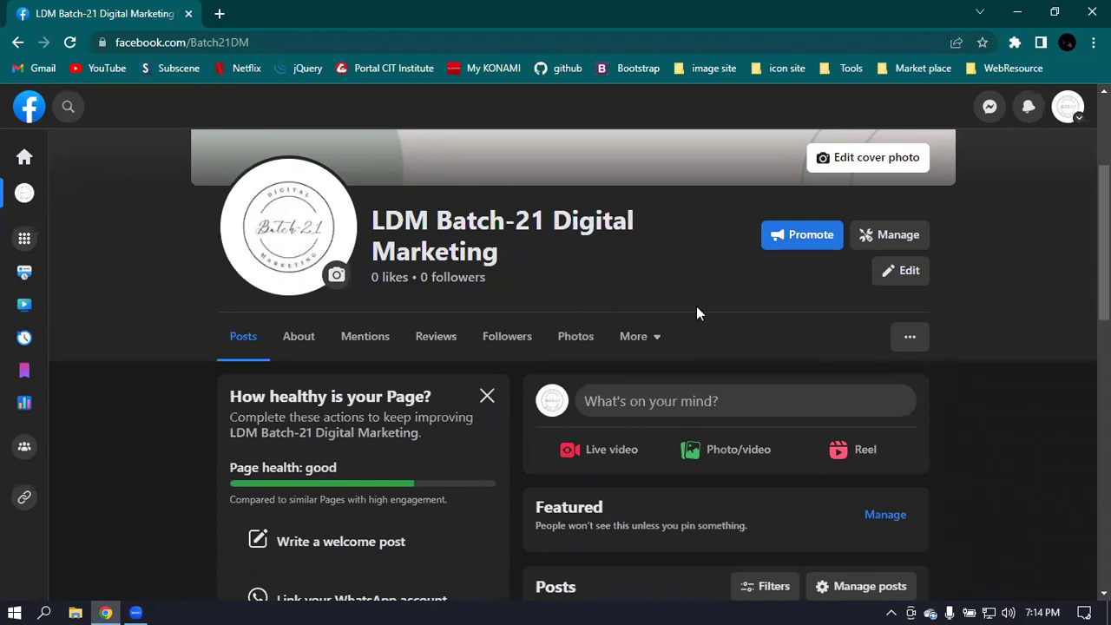
# Go from the page's tagging settings to its Facebook Page information and reopen Deactivation and deletion.
pyautogui.click(908, 341)
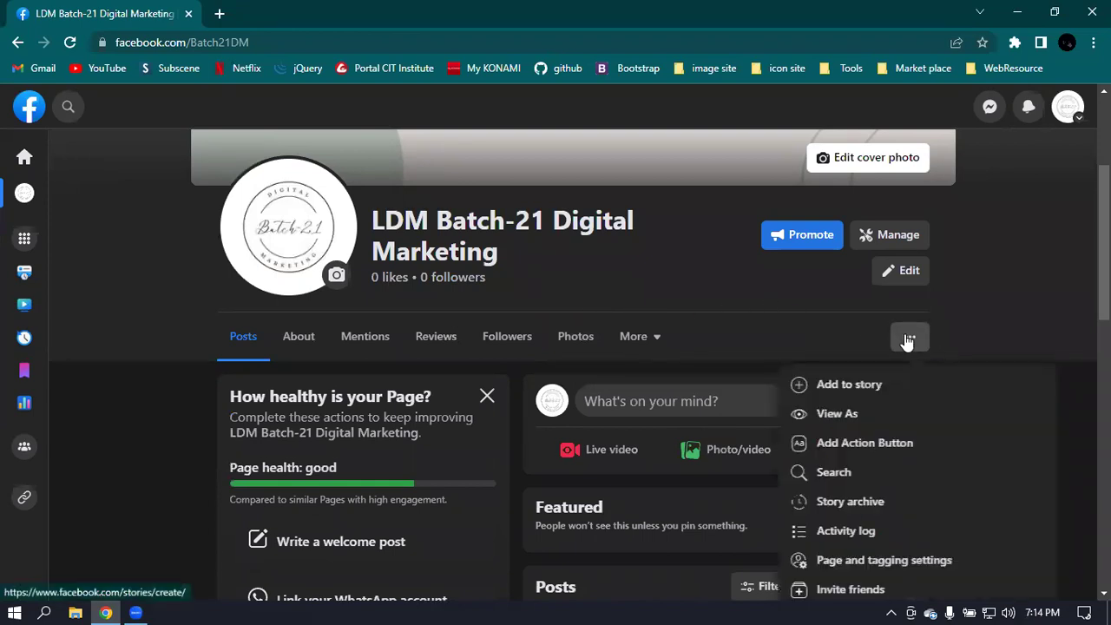
pyautogui.click(874, 566)
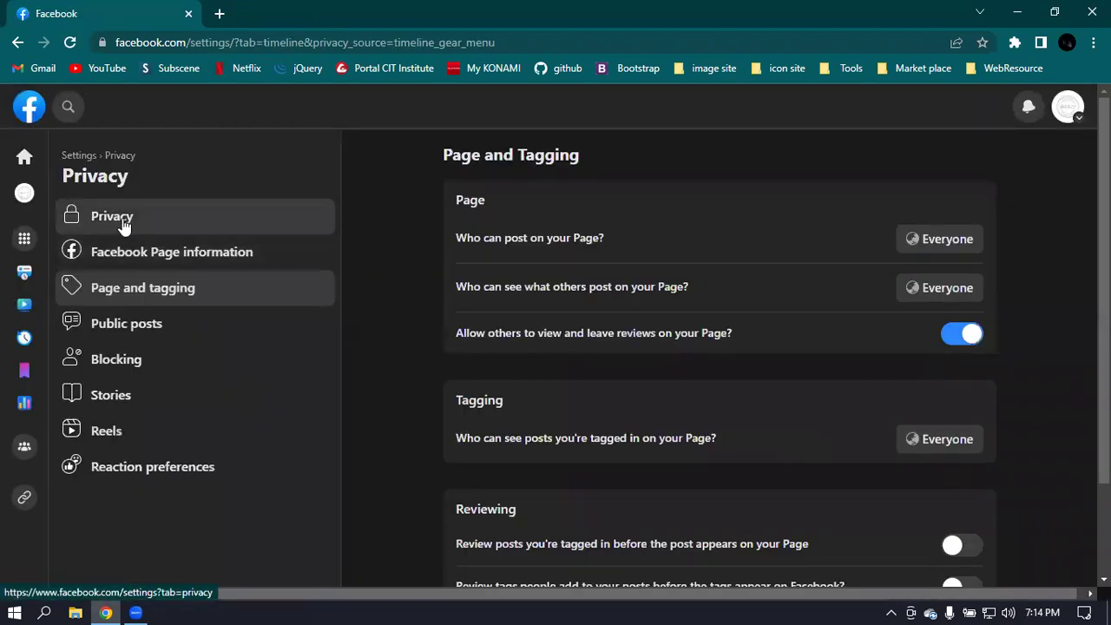
pyautogui.click(131, 254)
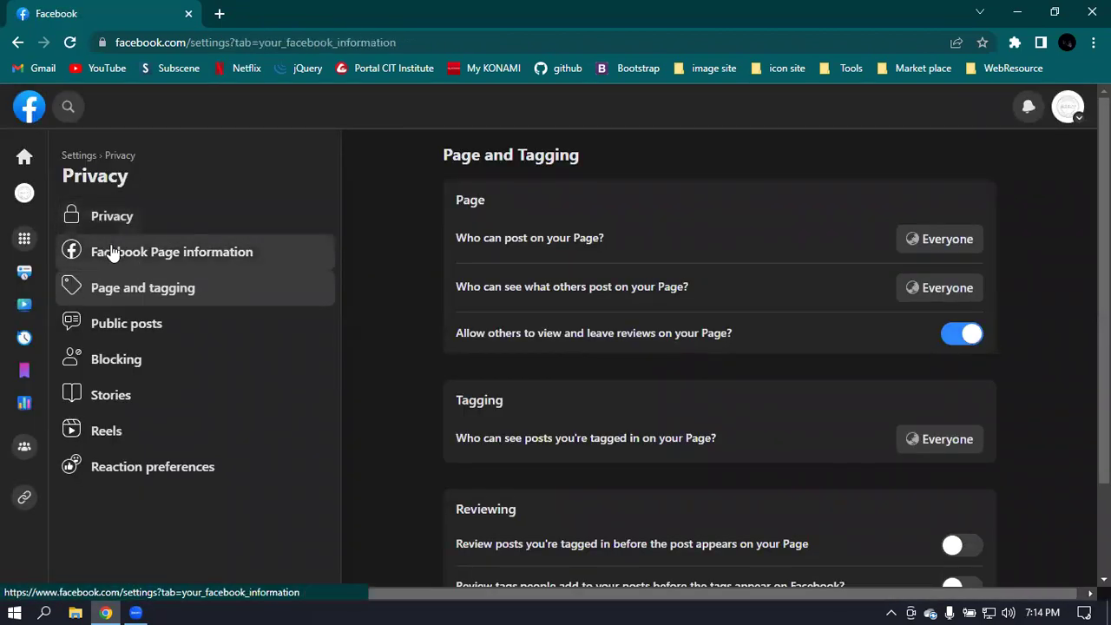
pyautogui.scroll(-3, 697, 315)
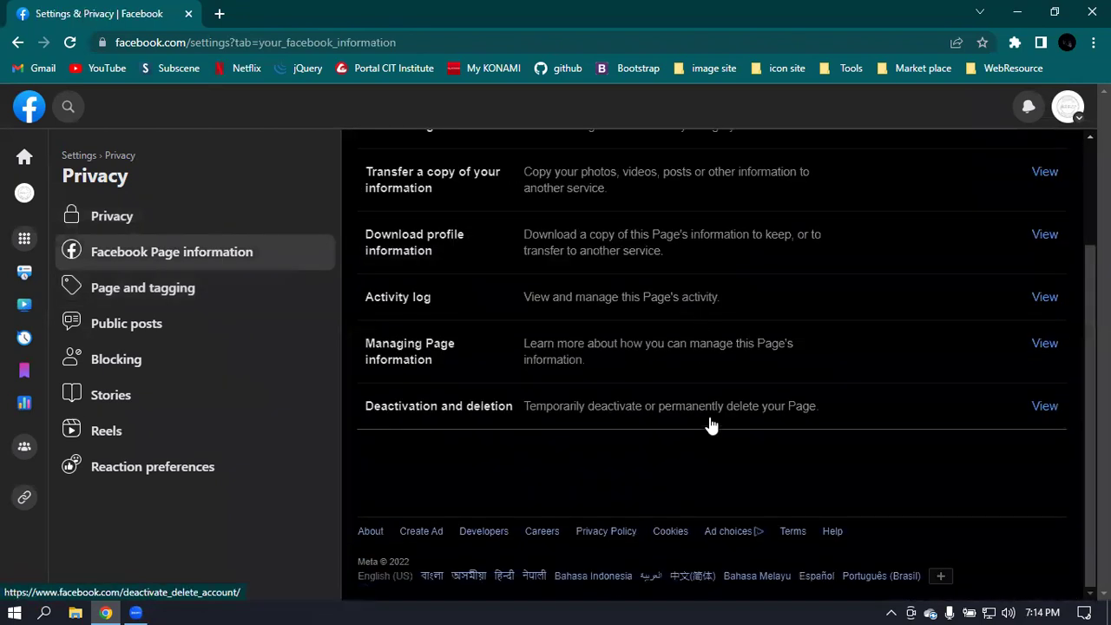
pyautogui.click(781, 404)
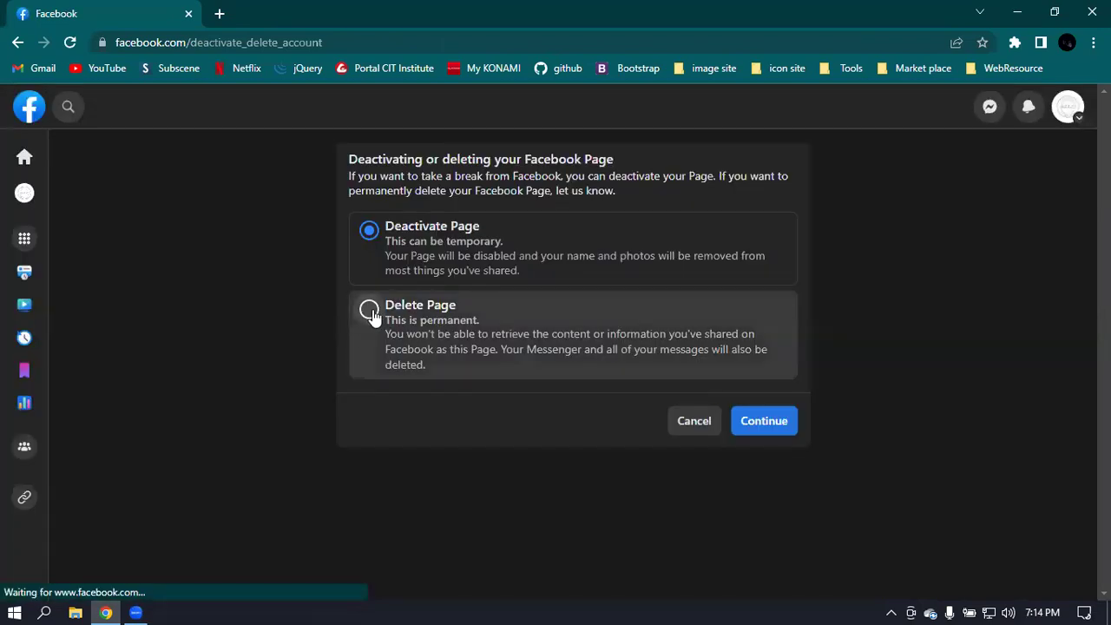
# Choose Delete Page and continue through the permanent deletion screen to the password field.
pyautogui.click(368, 309)
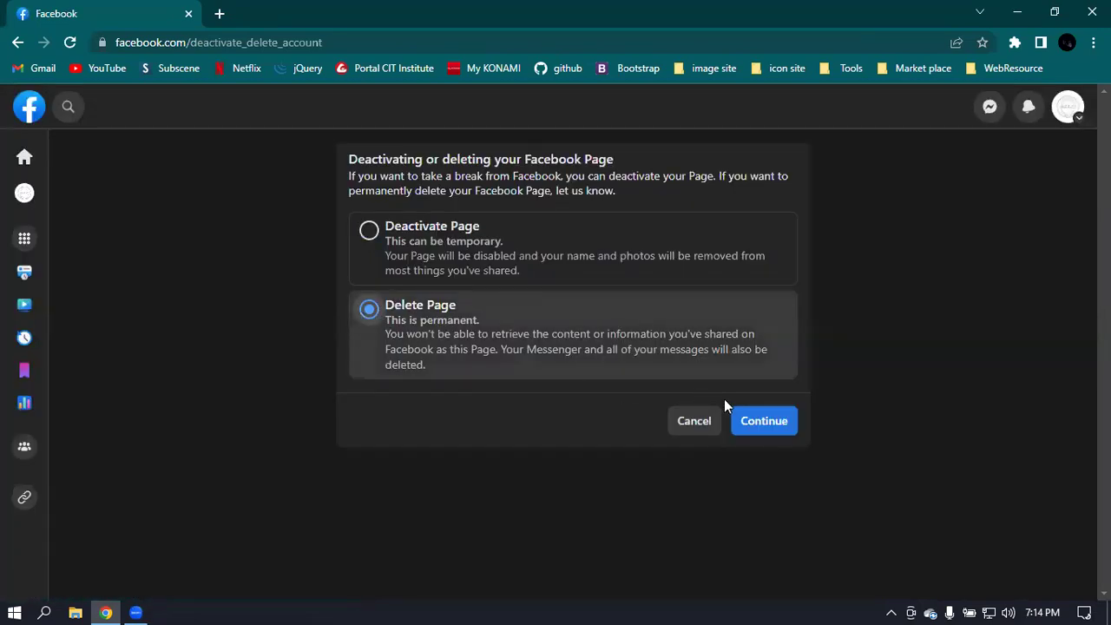
pyautogui.click(765, 424)
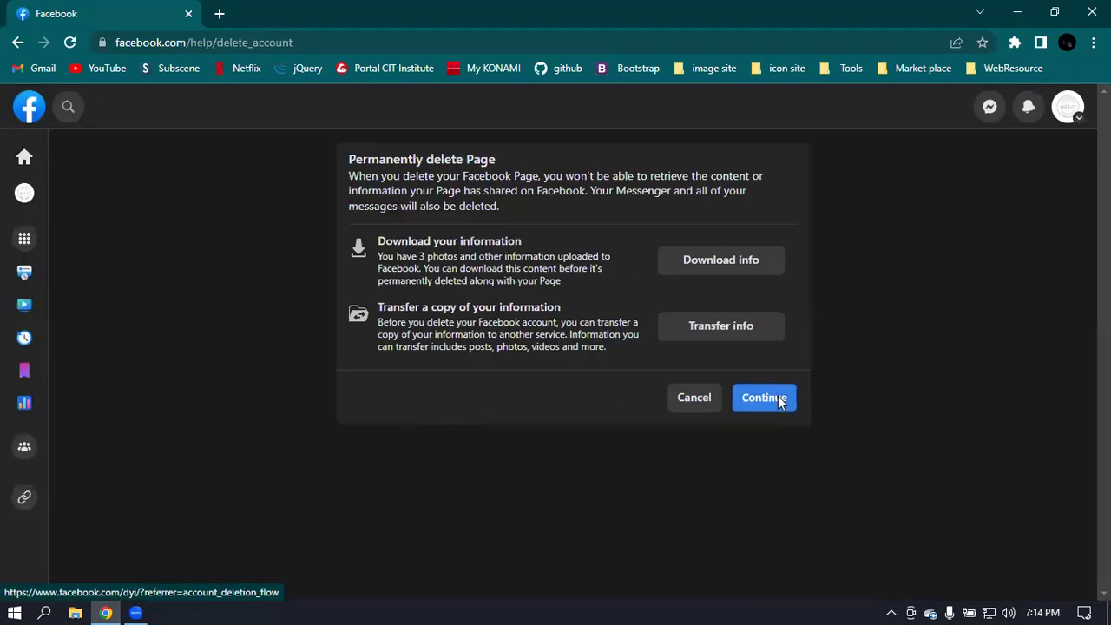
pyautogui.click(779, 401)
pyautogui.click(385, 392)
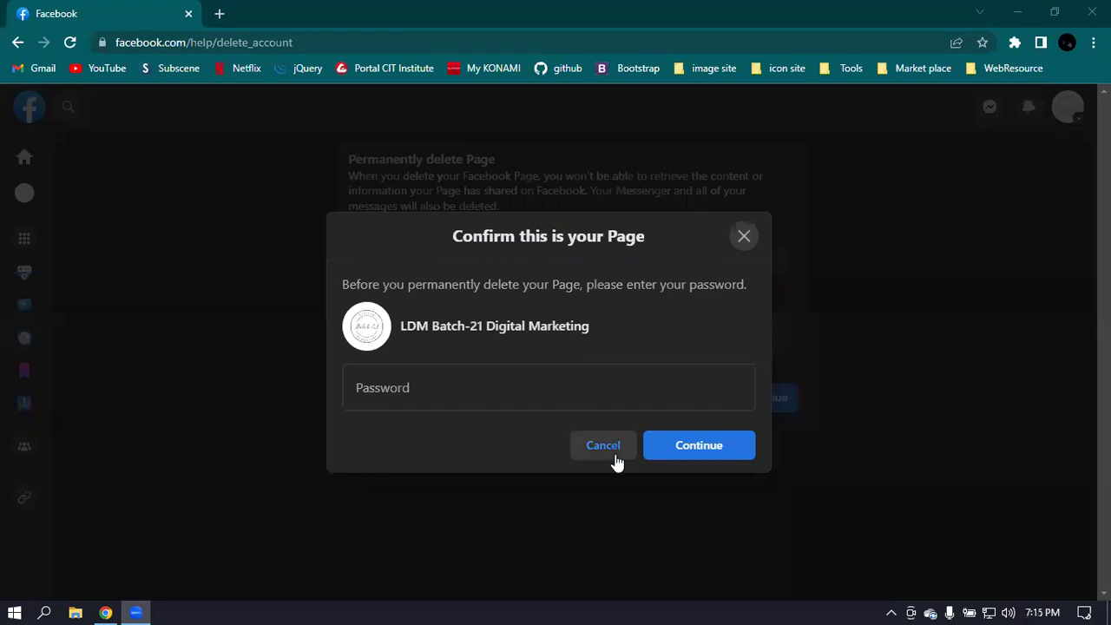
# Cancel the permanent deletion and return to the LDM Batch-21 Digital Marketing page.
pyautogui.click(744, 237)
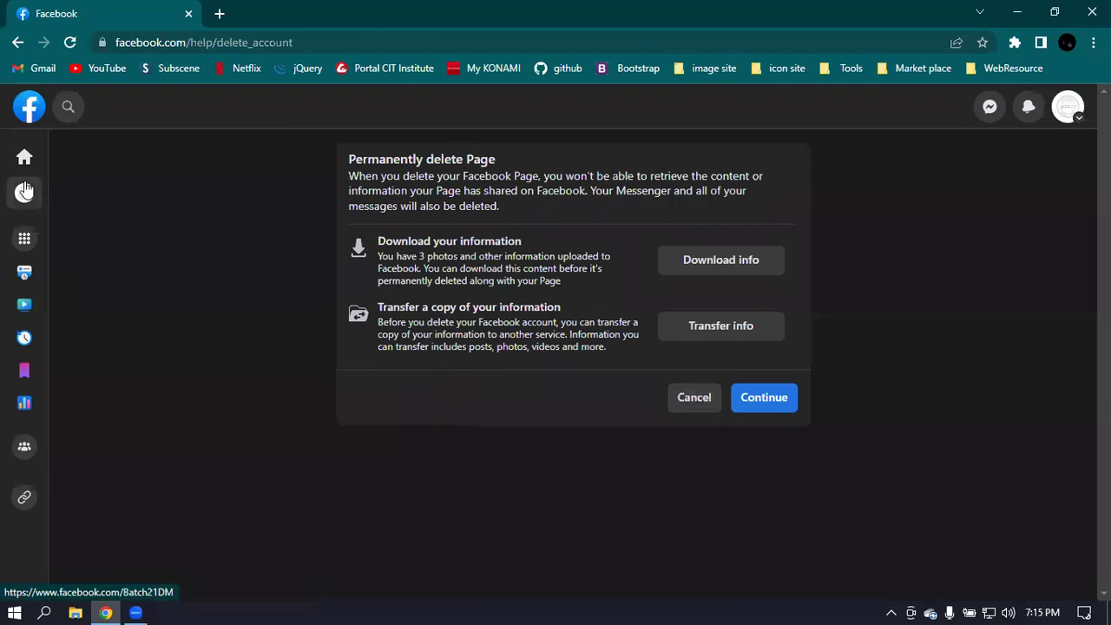
pyautogui.click(694, 398)
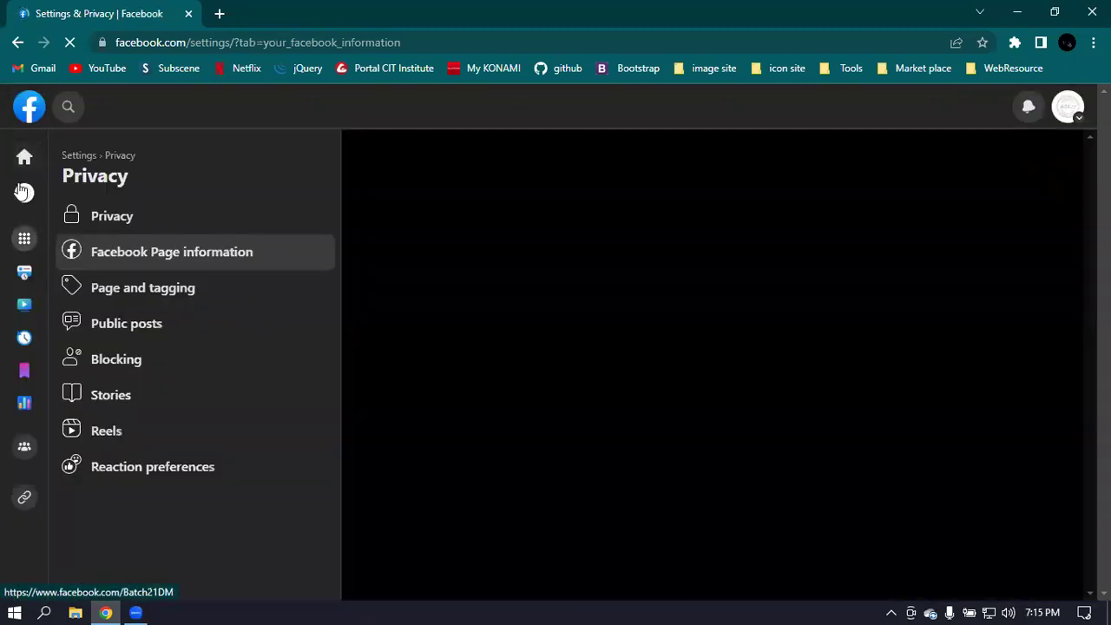
pyautogui.click(25, 193)
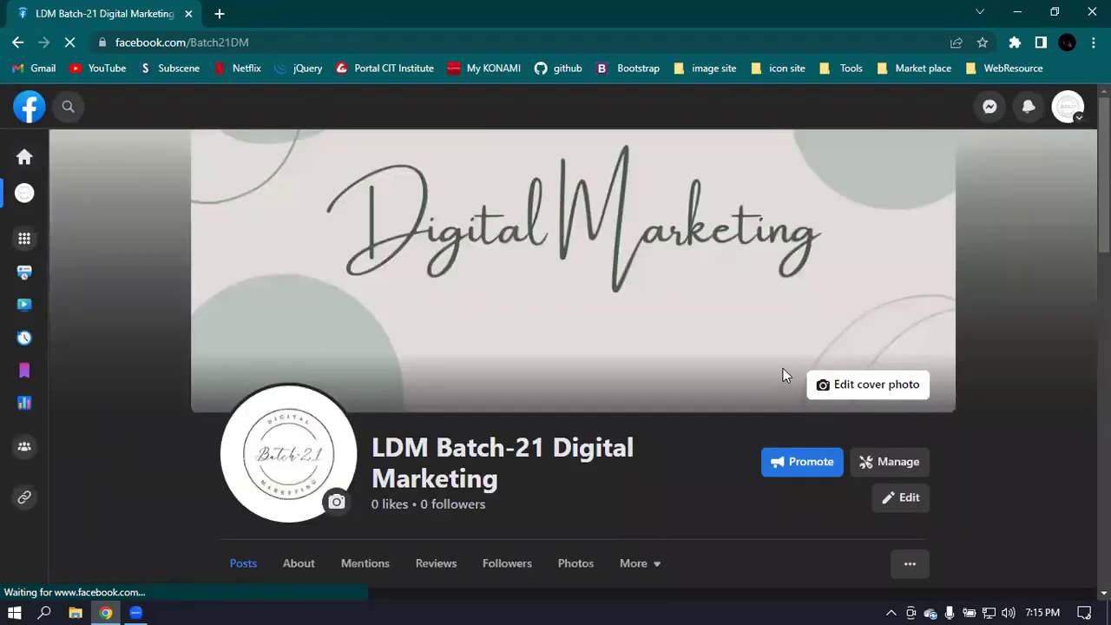
# Start a new post on the page and set its default audience to Public.
pyautogui.scroll(-5, 796, 378)
pyautogui.scroll(3, 796, 377)
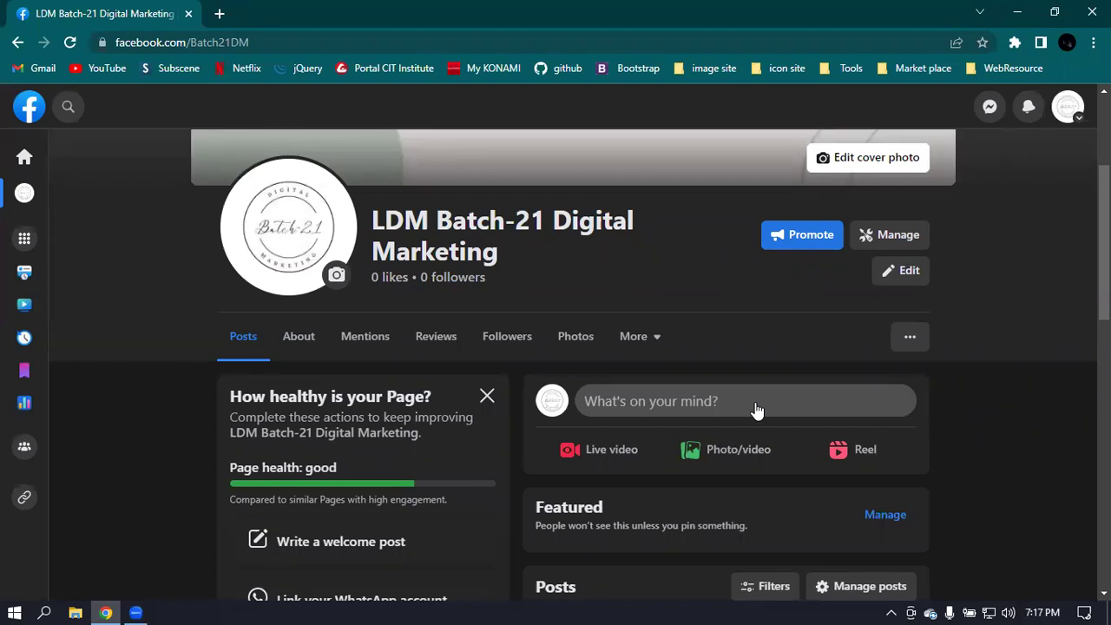
pyautogui.scroll(-2, 741, 427)
pyautogui.scroll(2, 737, 431)
pyautogui.click(694, 401)
pyautogui.click(429, 228)
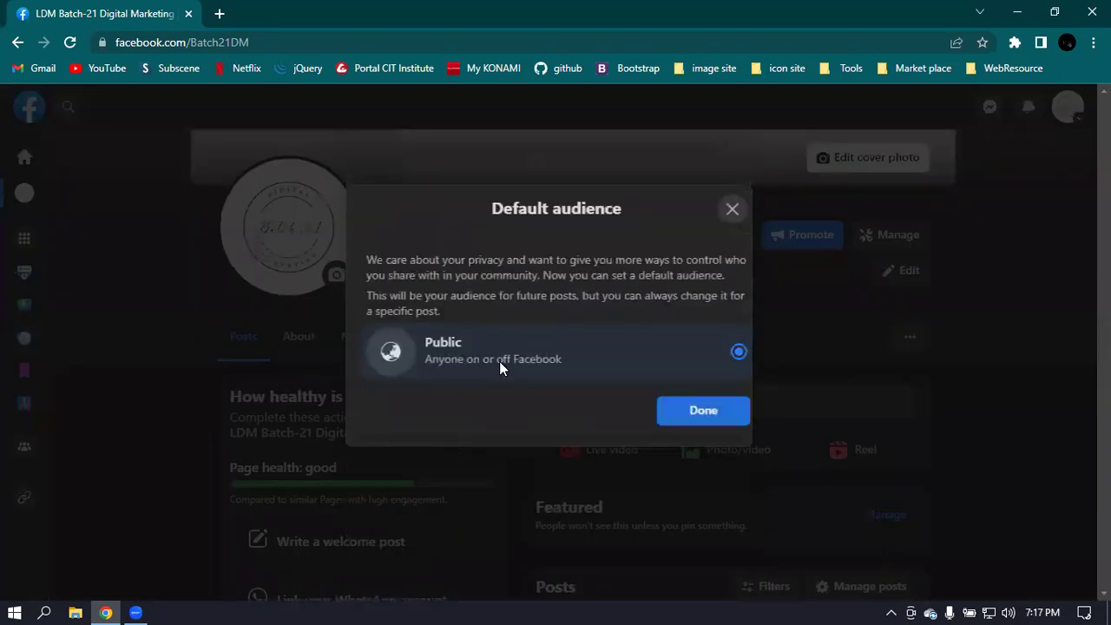
pyautogui.click(696, 411)
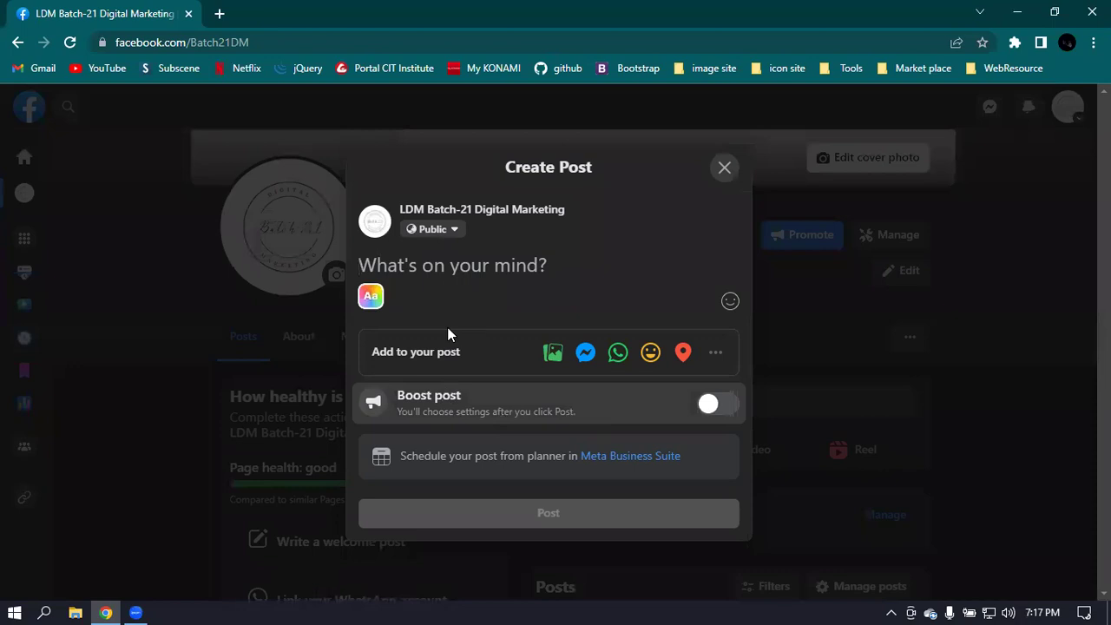
# Write the heading "Services we provide" and the first list line "1 Lead generation" in the post.
pyautogui.write('S')
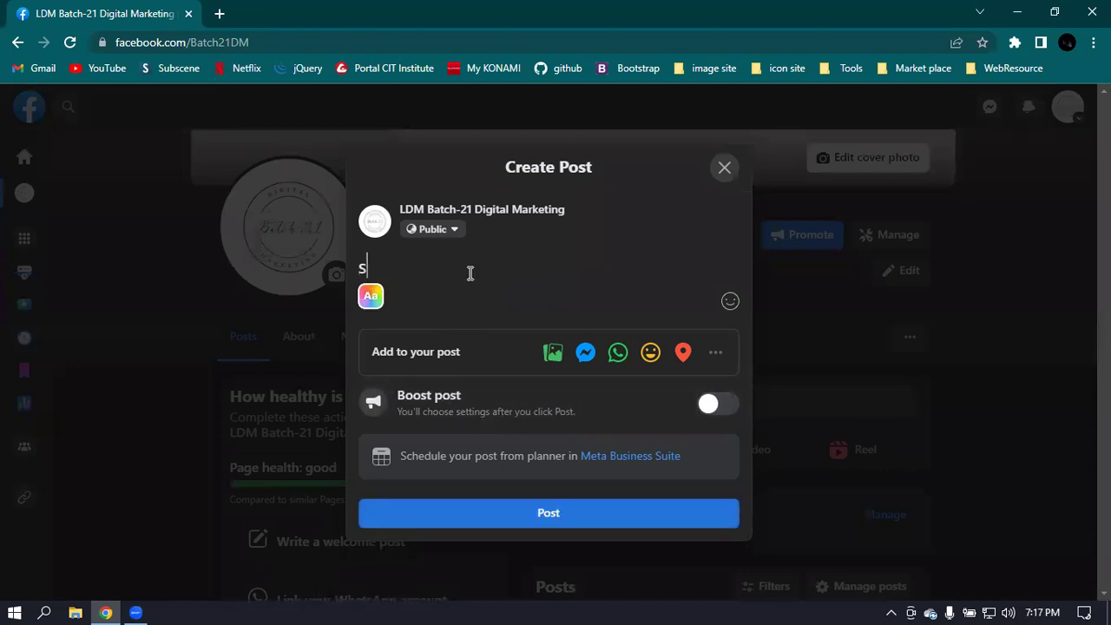
pyautogui.press('BackSpace')
pyautogui.write('Services')
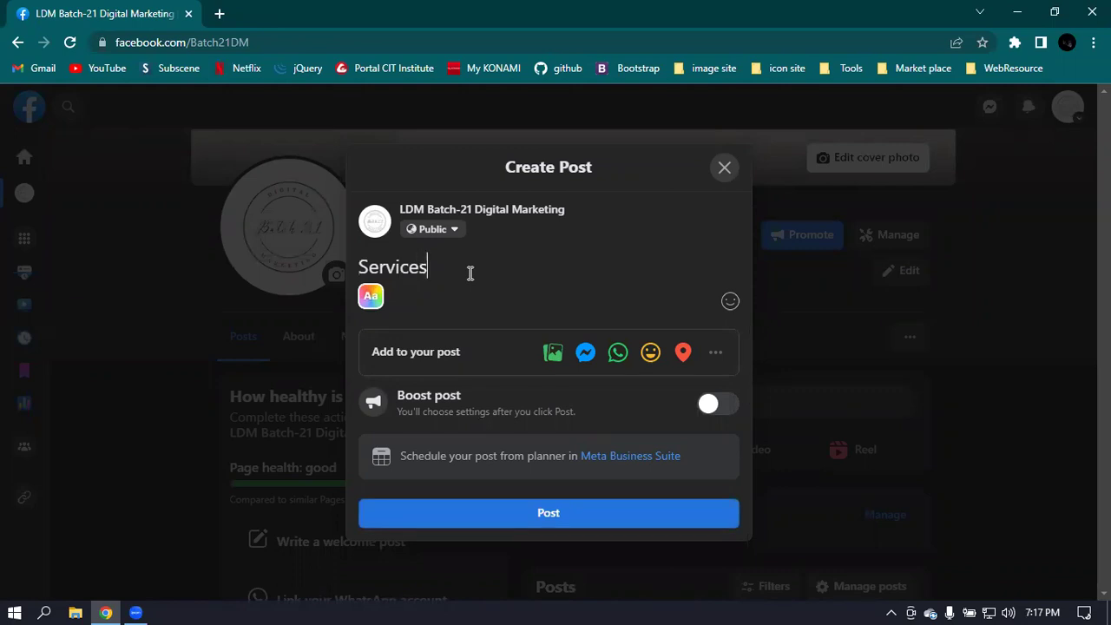
pyautogui.write(' we prov')
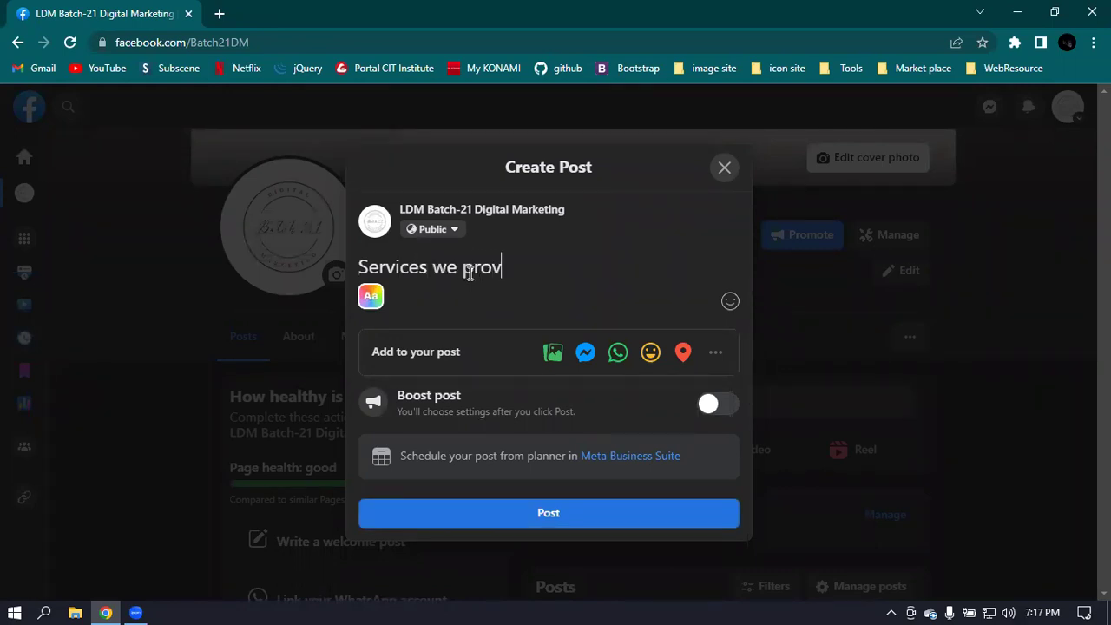
pyautogui.write('ide')
pyautogui.press('Return')
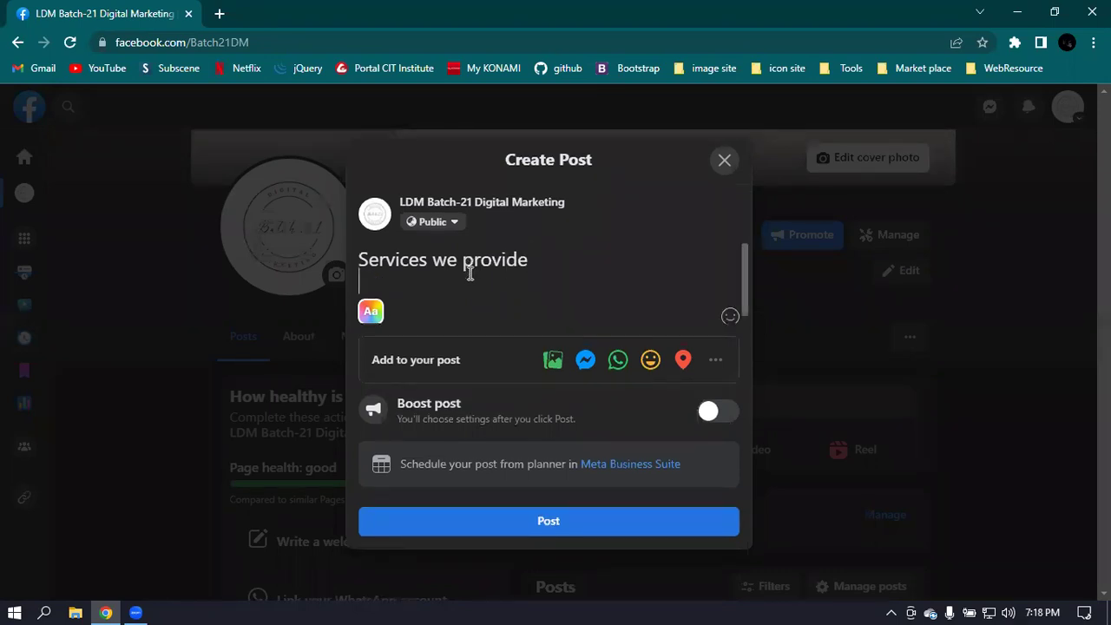
pyautogui.write('1 Lead gene')
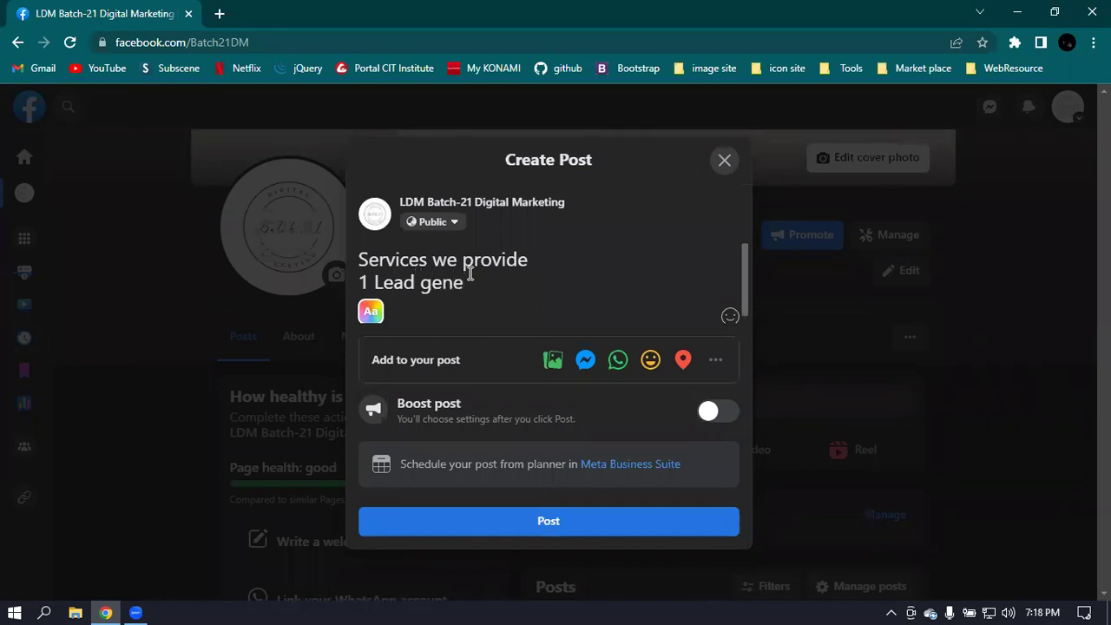
pyautogui.write('ration')
pyautogui.press('Return')
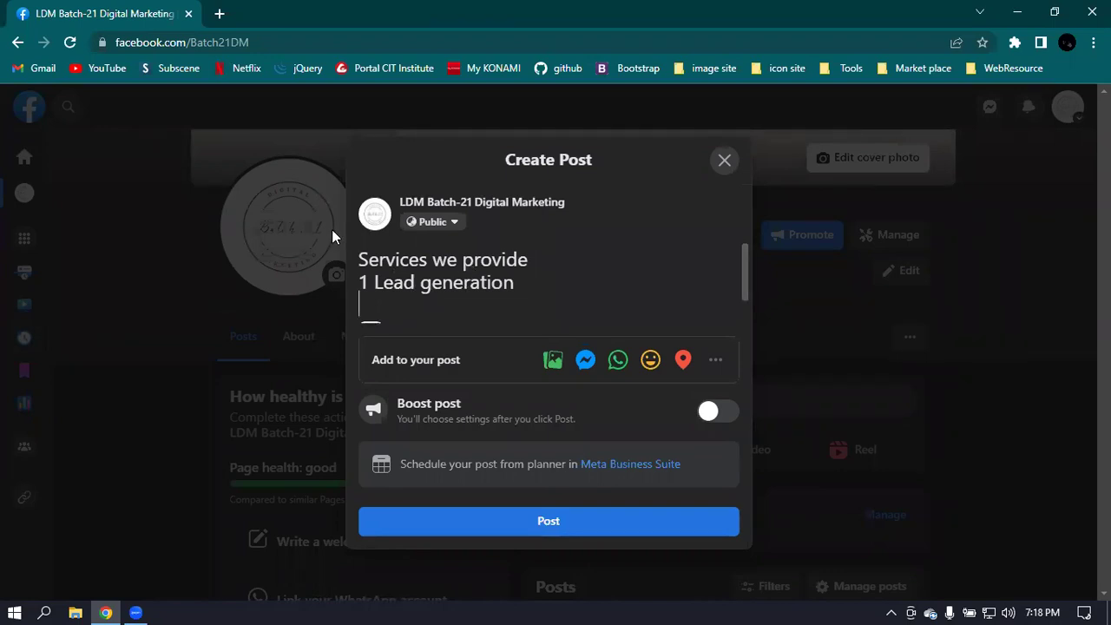
# Add the line "2 LinkedIn Marketing" to the post as plain text, undoing the automatic page mention.
pyautogui.write('2')
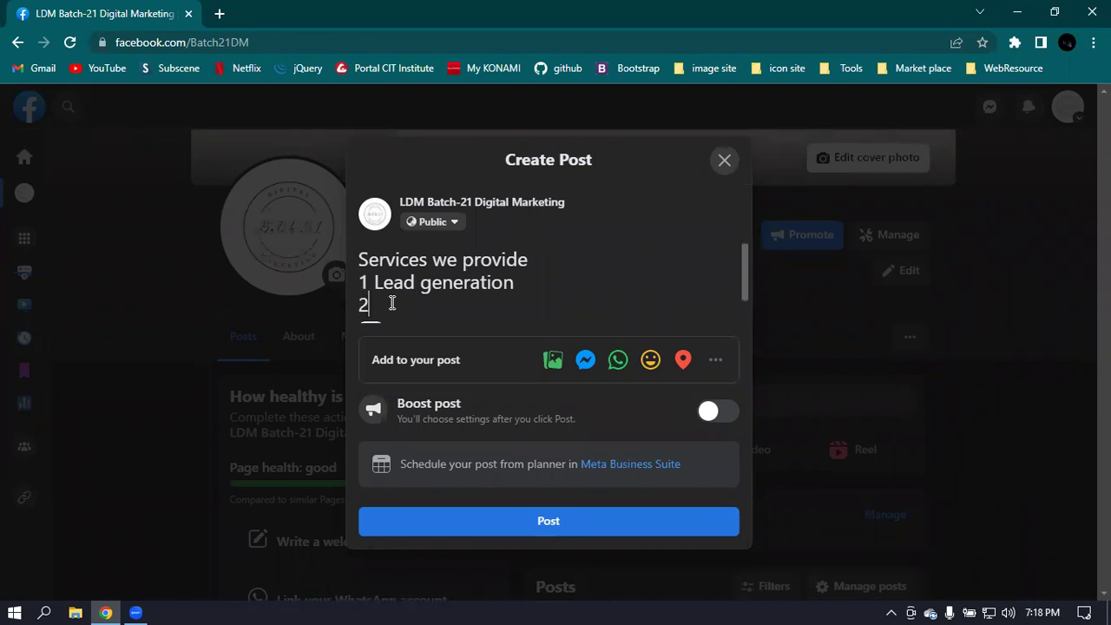
pyautogui.write(' LinkedIn ')
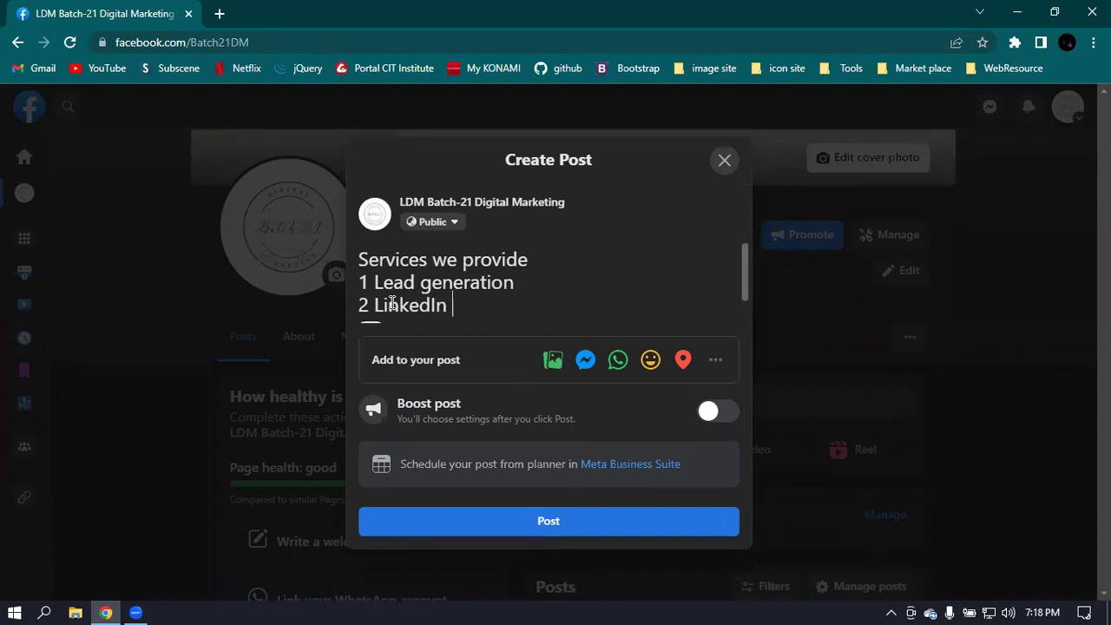
pyautogui.write('Marketibg')
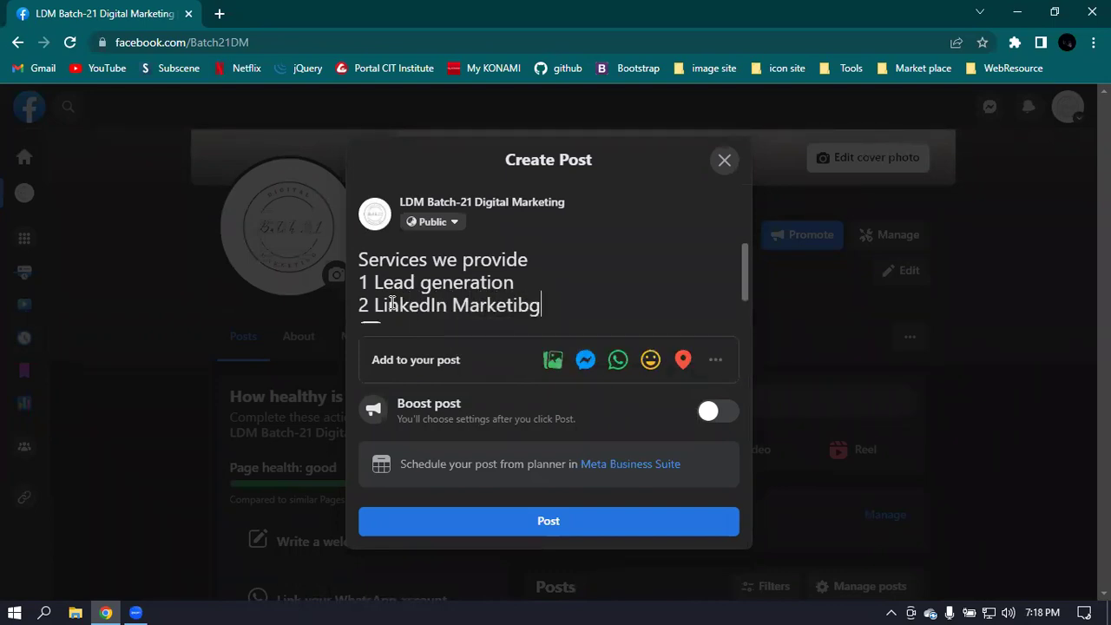
pyautogui.press('BackSpace')
pyautogui.press('BackSpace')
pyautogui.write('ng')
pyautogui.press('Return')
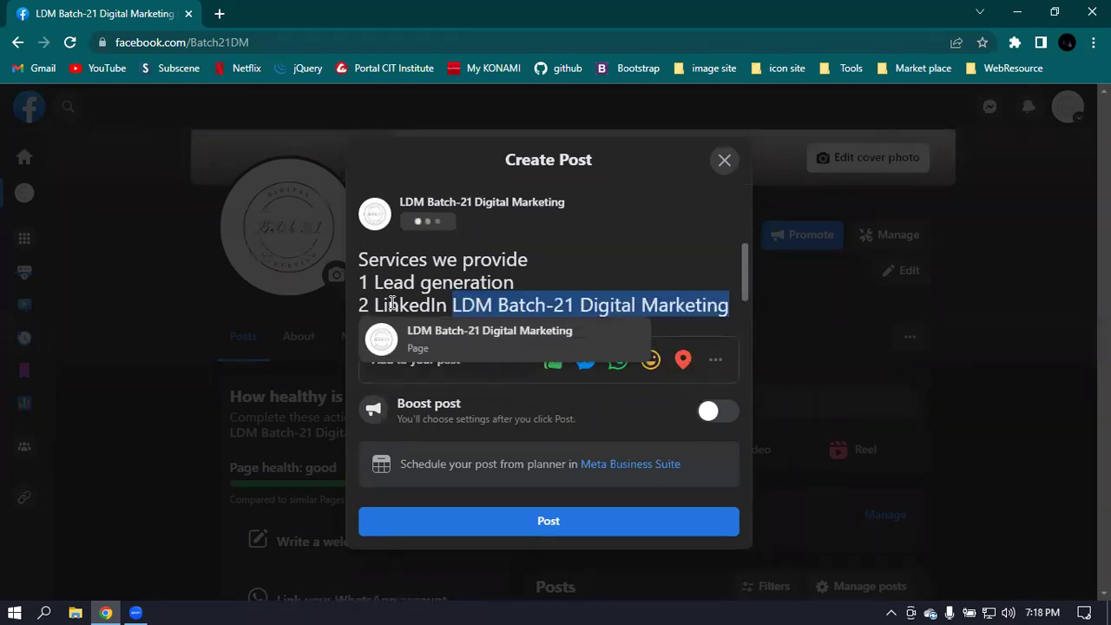
pyautogui.hotkey('ctrl', 'z')
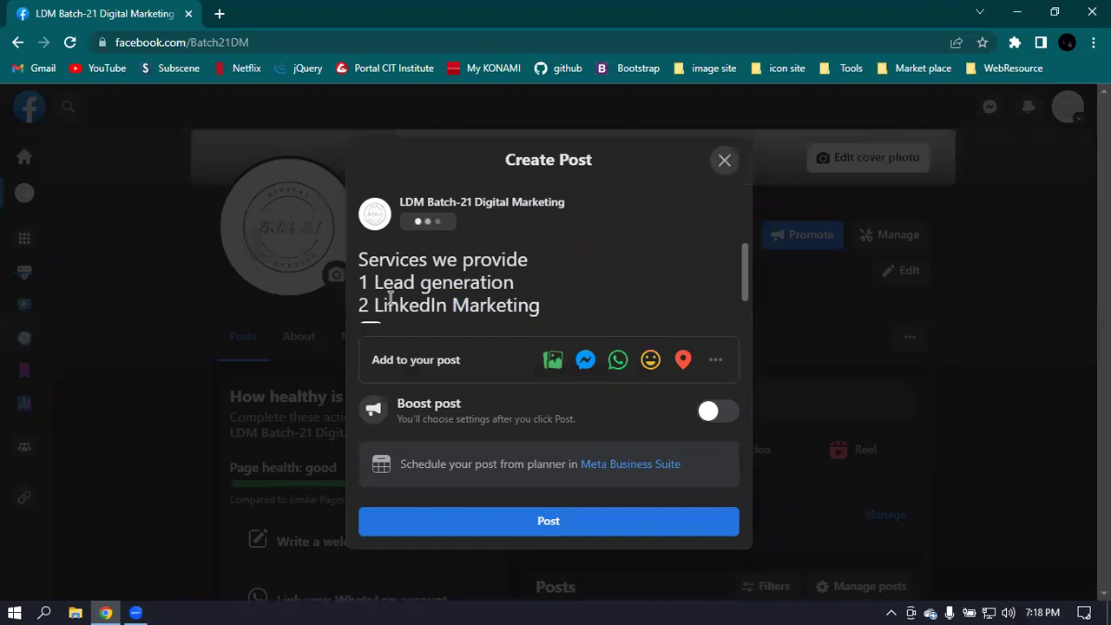
pyautogui.press('Return')
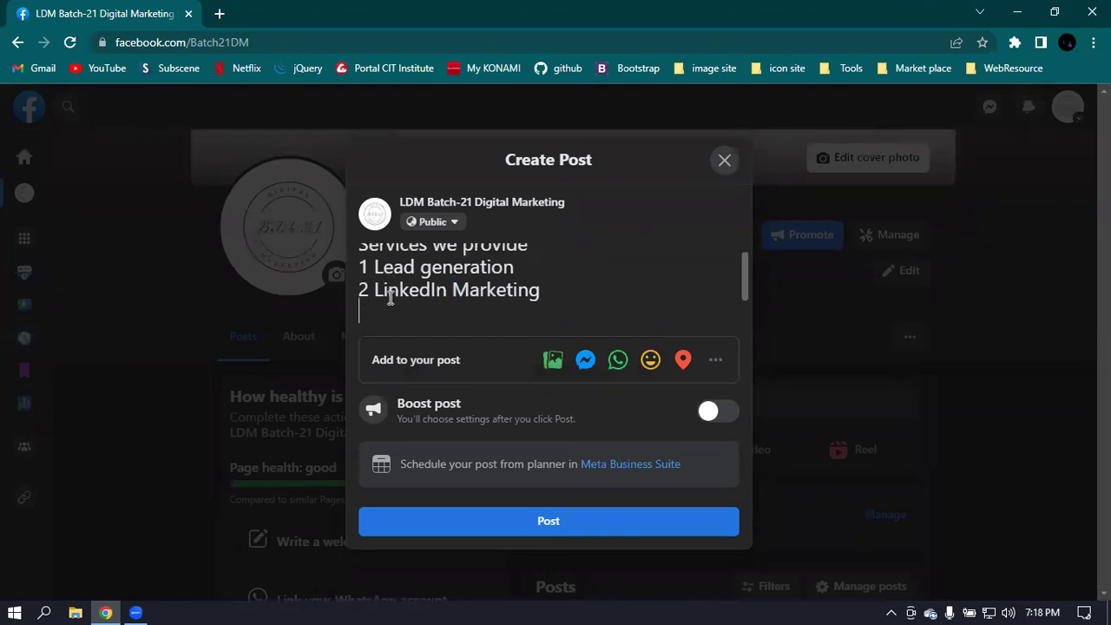
# Add the line "3. Facebook Marketing" to the post, undoing each page mention inserted in place of the last word.
pyautogui.write('3>')
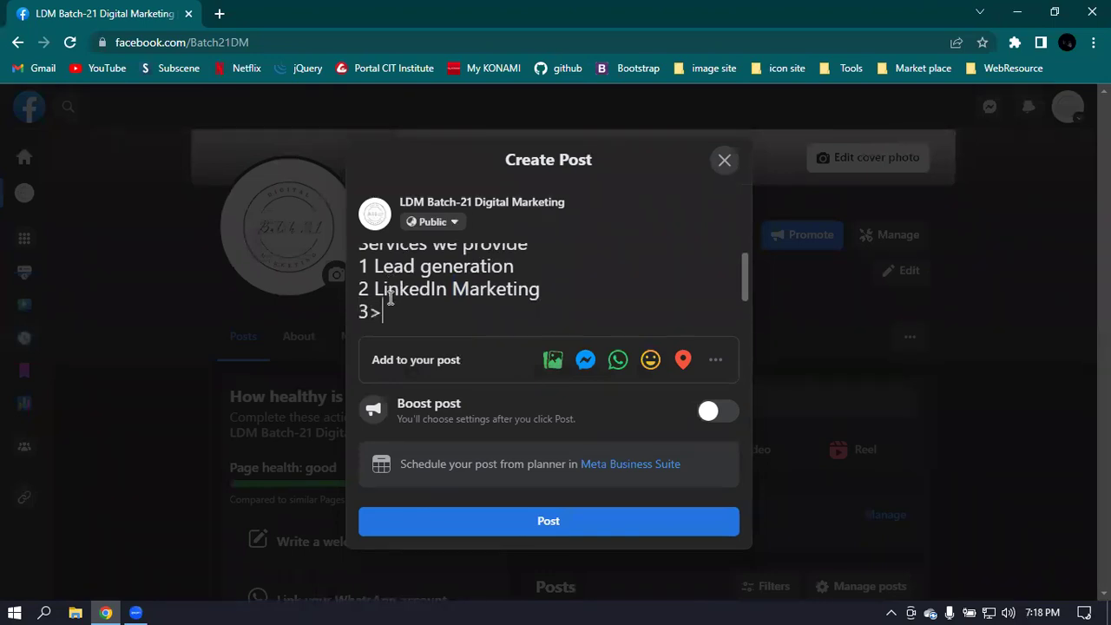
pyautogui.press('BackSpace')
pyautogui.press('BackSpace')
pyautogui.write('. Facebook Ma')
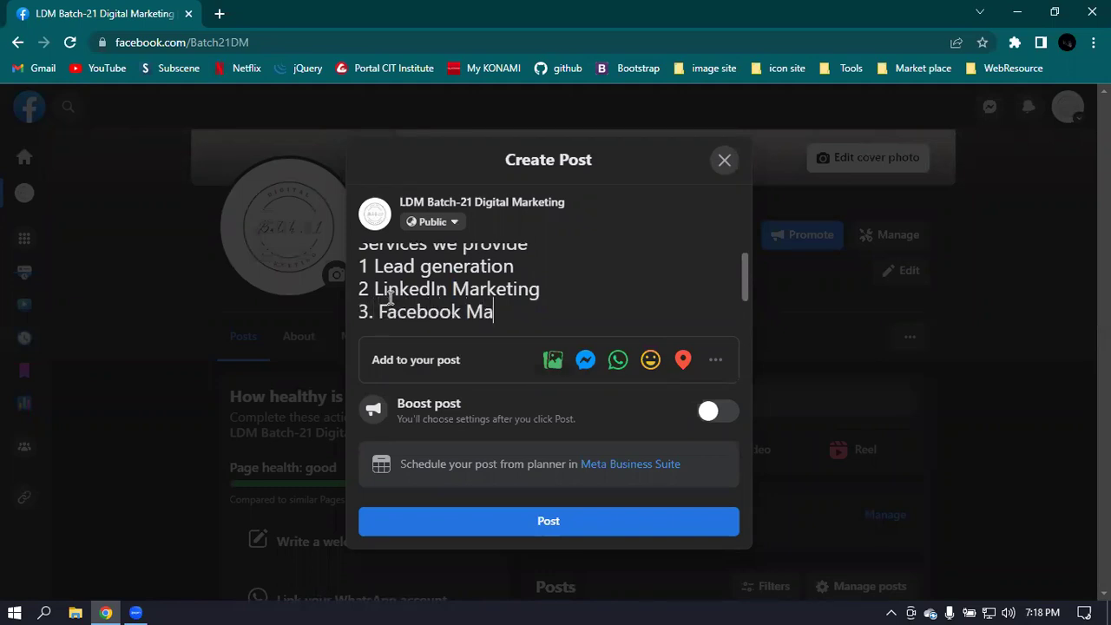
pyautogui.write('rketing')
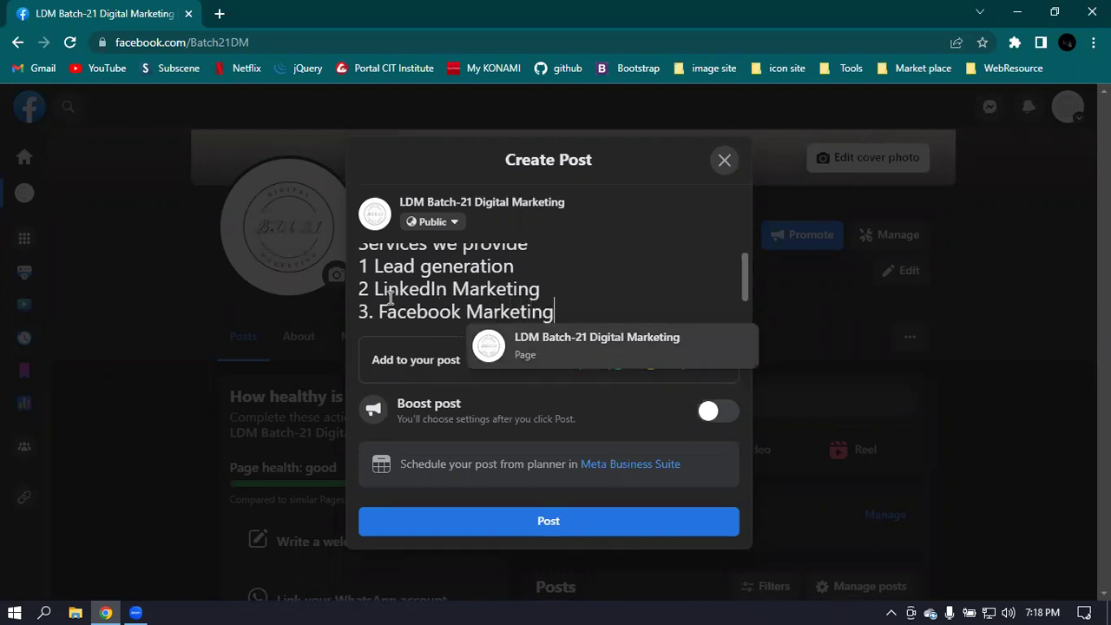
pyautogui.press('Return')
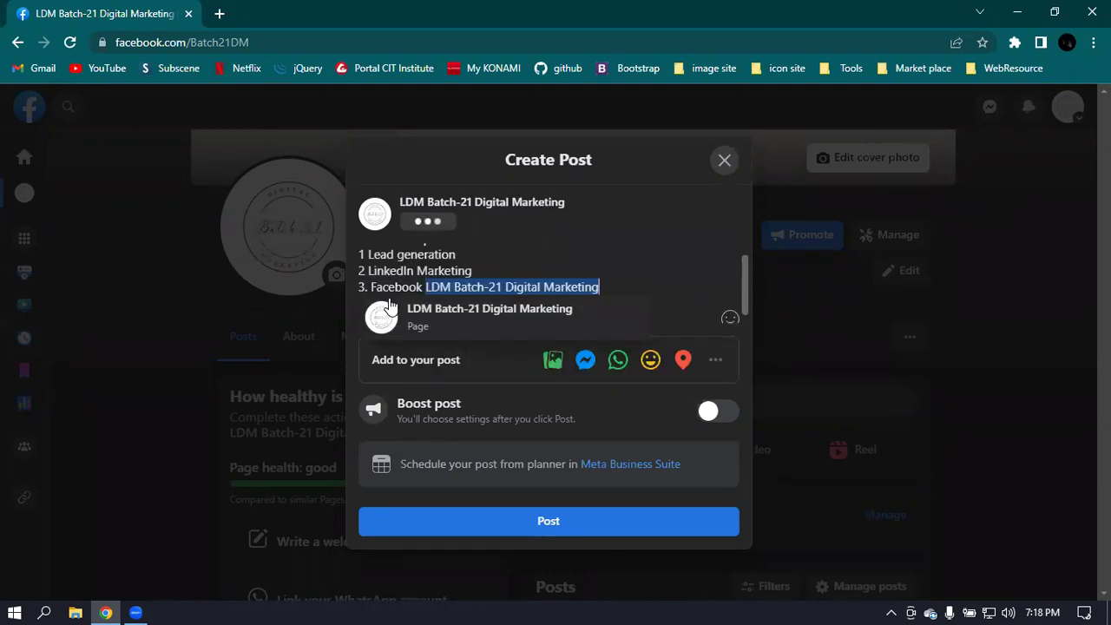
pyautogui.hotkey('ctrl', 'z')
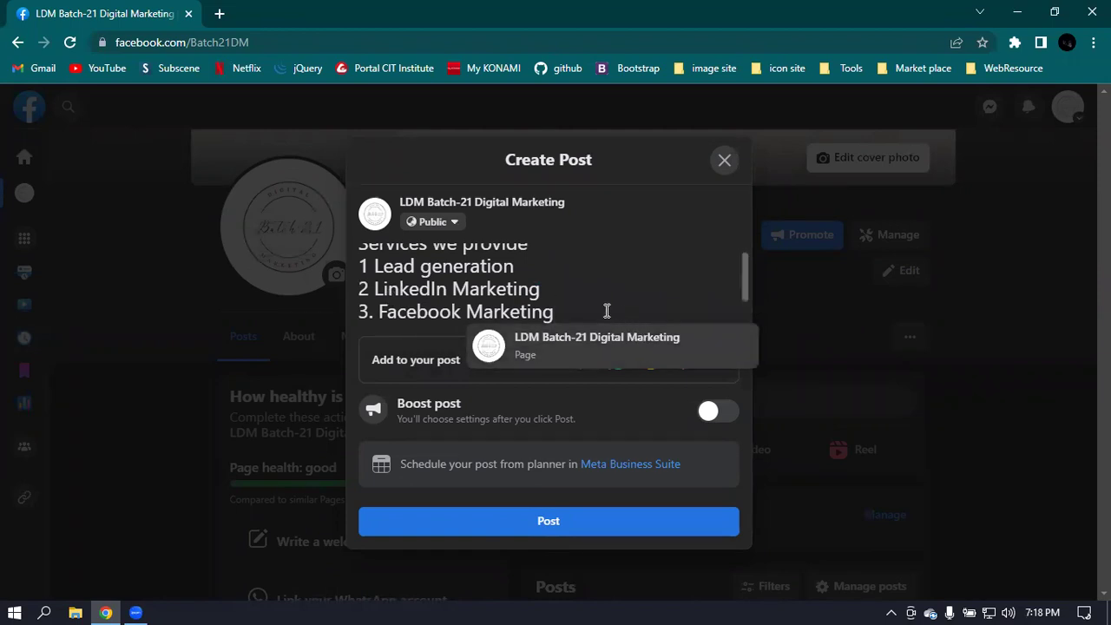
pyautogui.press('Return')
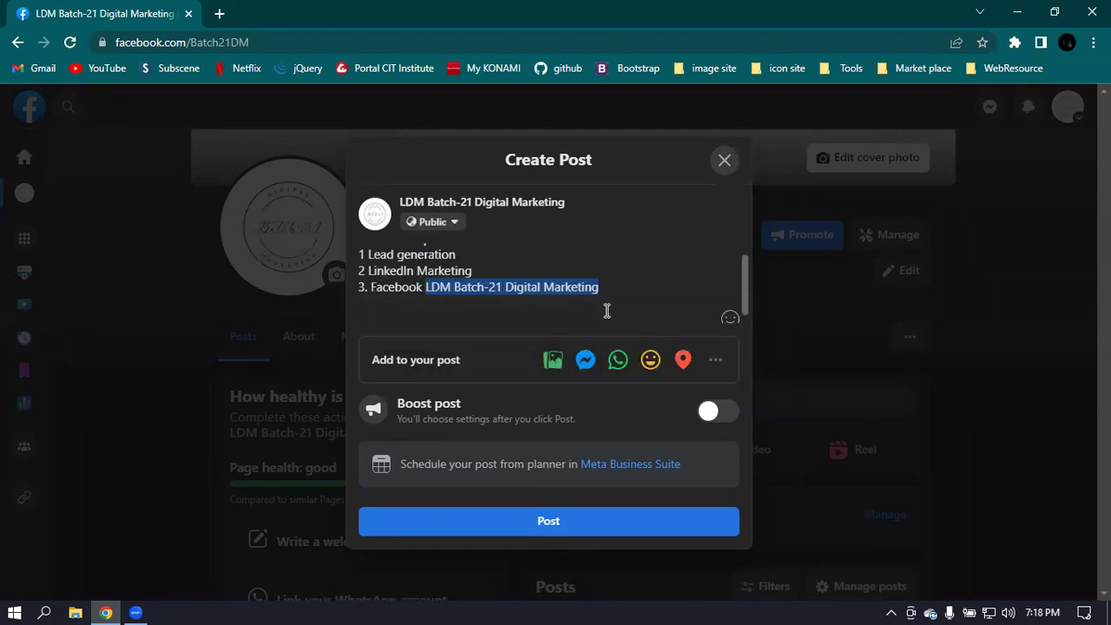
pyautogui.hotkey('ctrl', 'z')
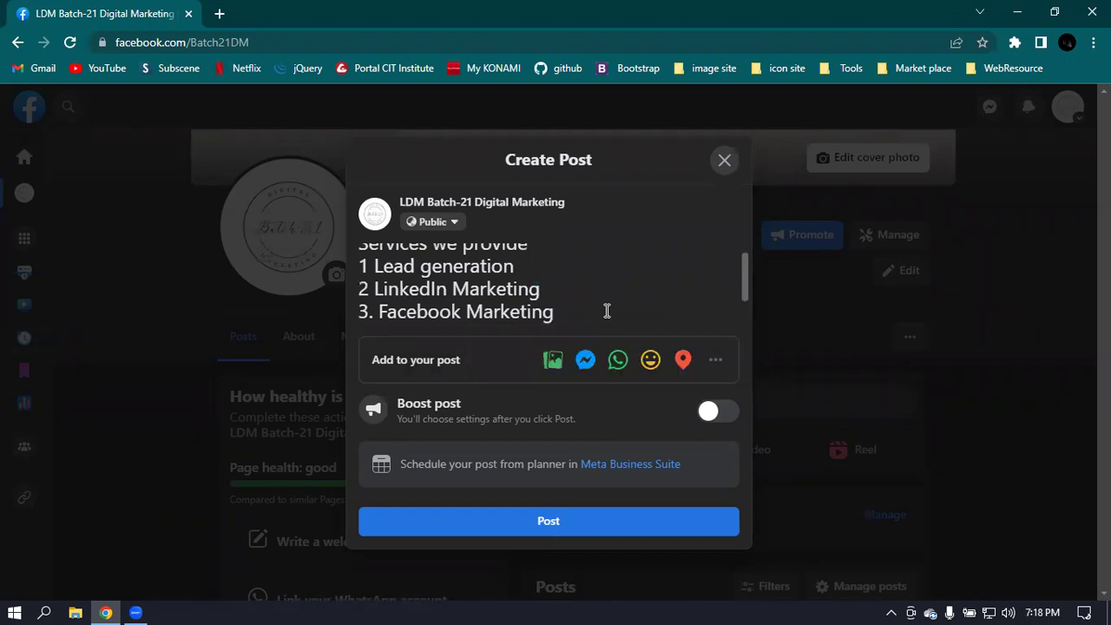
# Add the line "4. Digital Marketing" to the post and correct the misspelled word with the suggested spelling.
pyautogui.press('Return')
pyautogui.write('4. ')
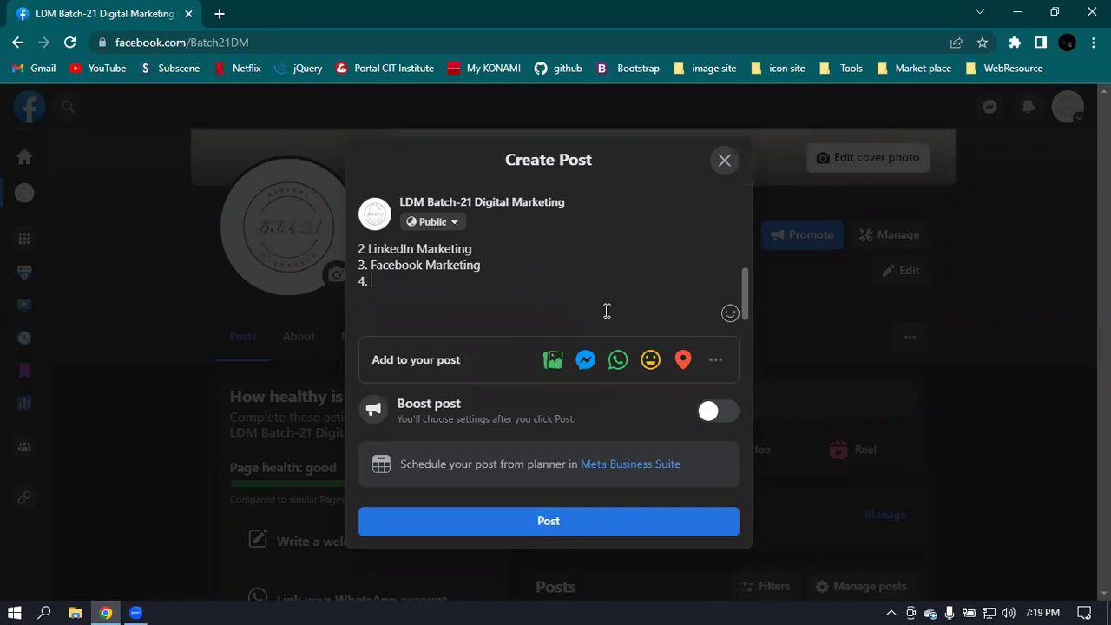
pyautogui.write('Digita')
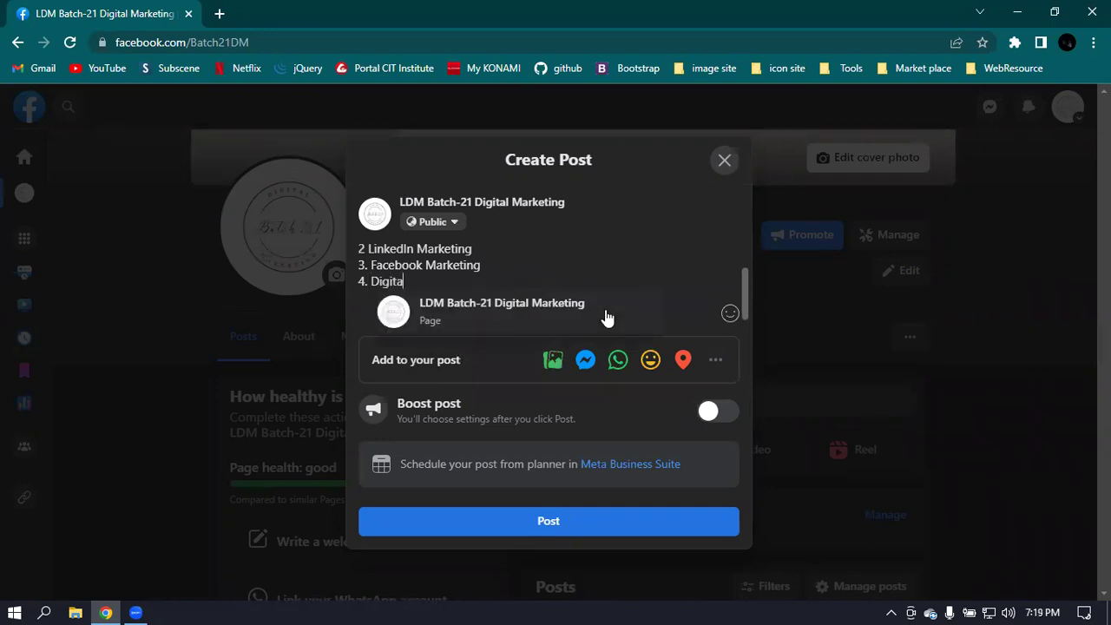
pyautogui.write('l M')
pyautogui.press('BackSpace')
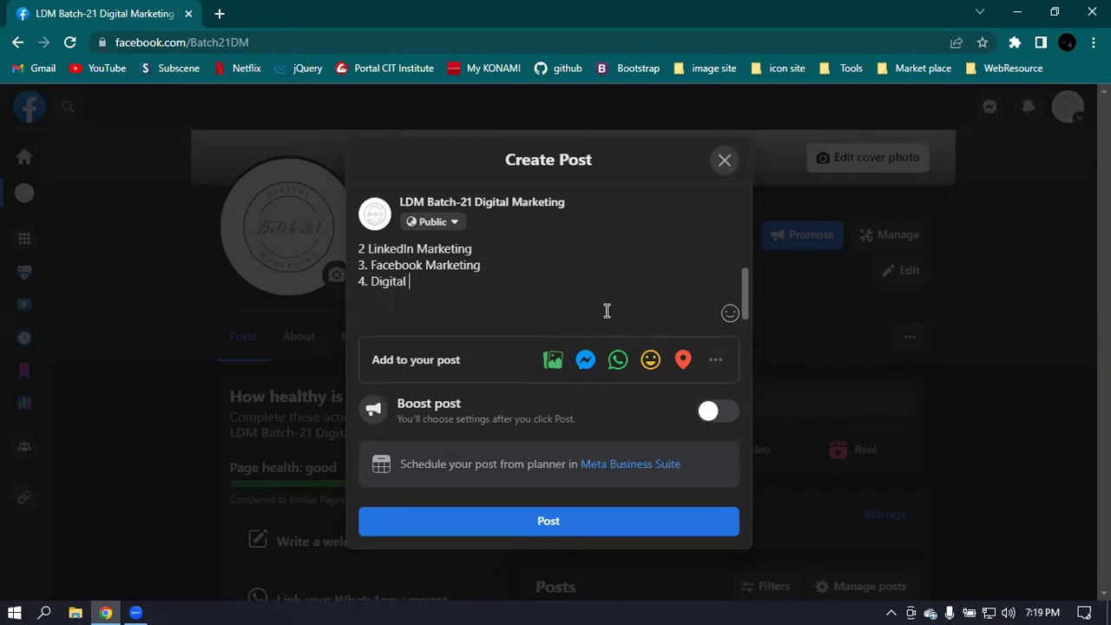
pyautogui.write('Mar')
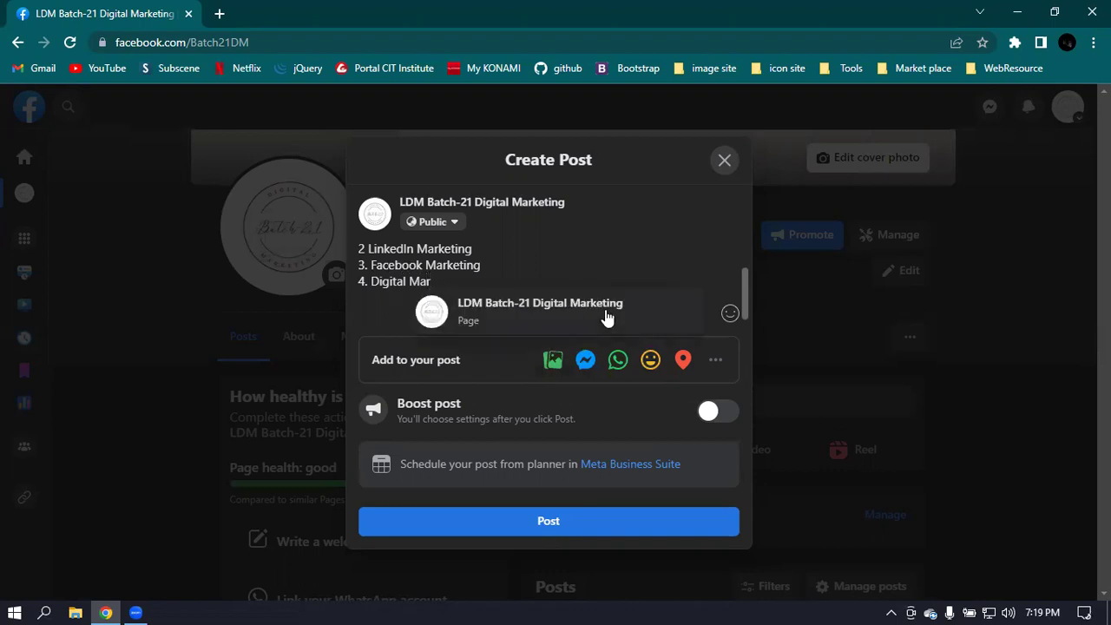
pyautogui.write('keting')
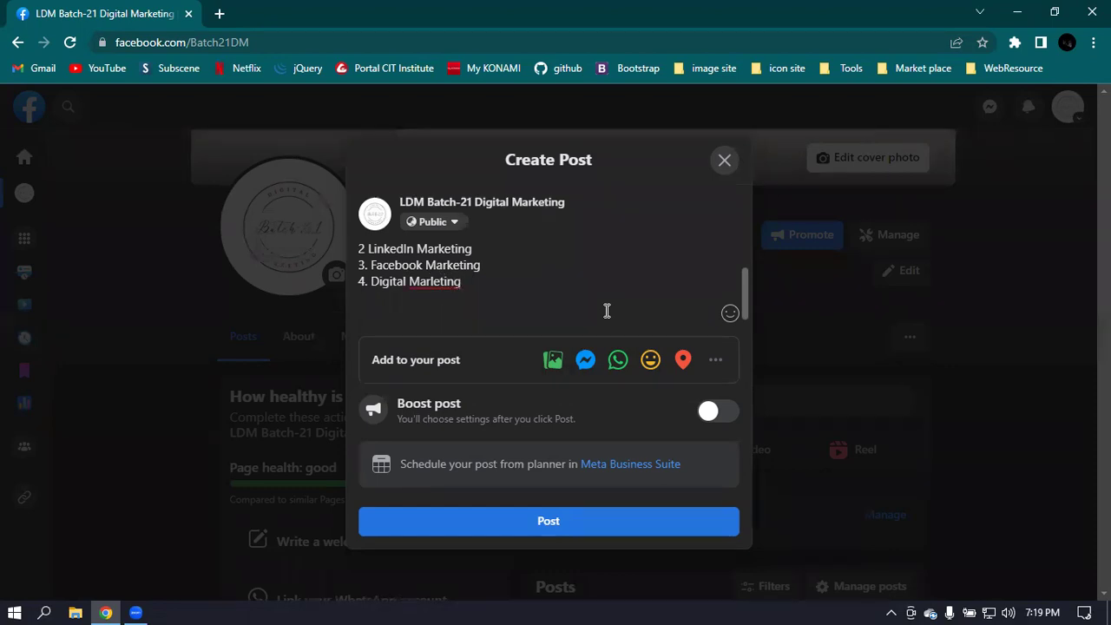
pyautogui.rightClick(448, 285)
pyautogui.click(483, 293)
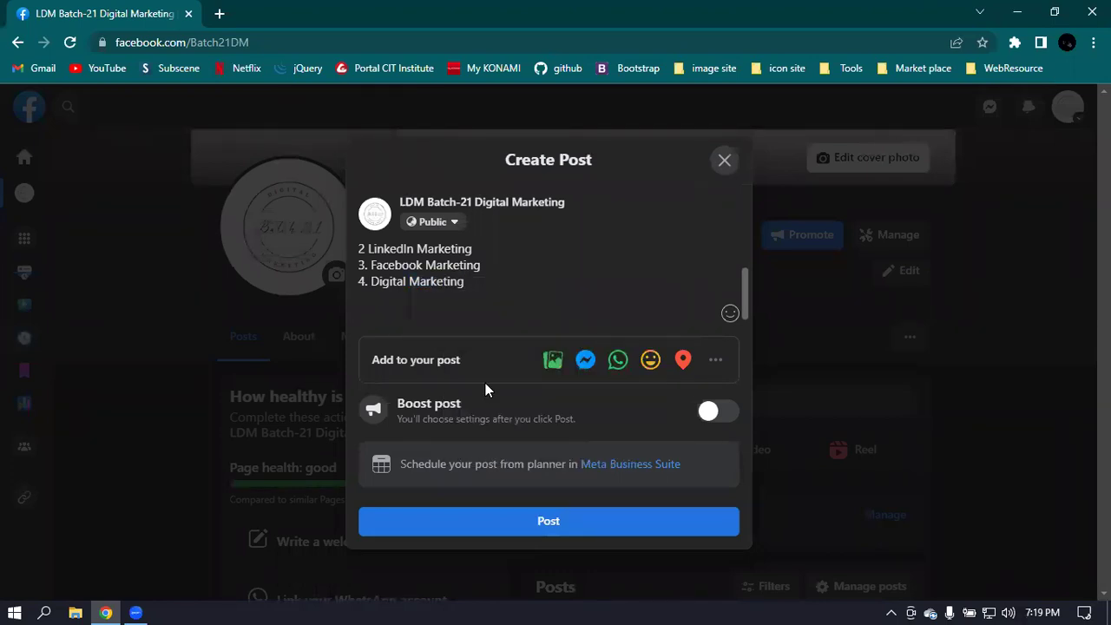
# Check the full list of services in the draft and publish the post.
pyautogui.scroll(2, 509, 278)
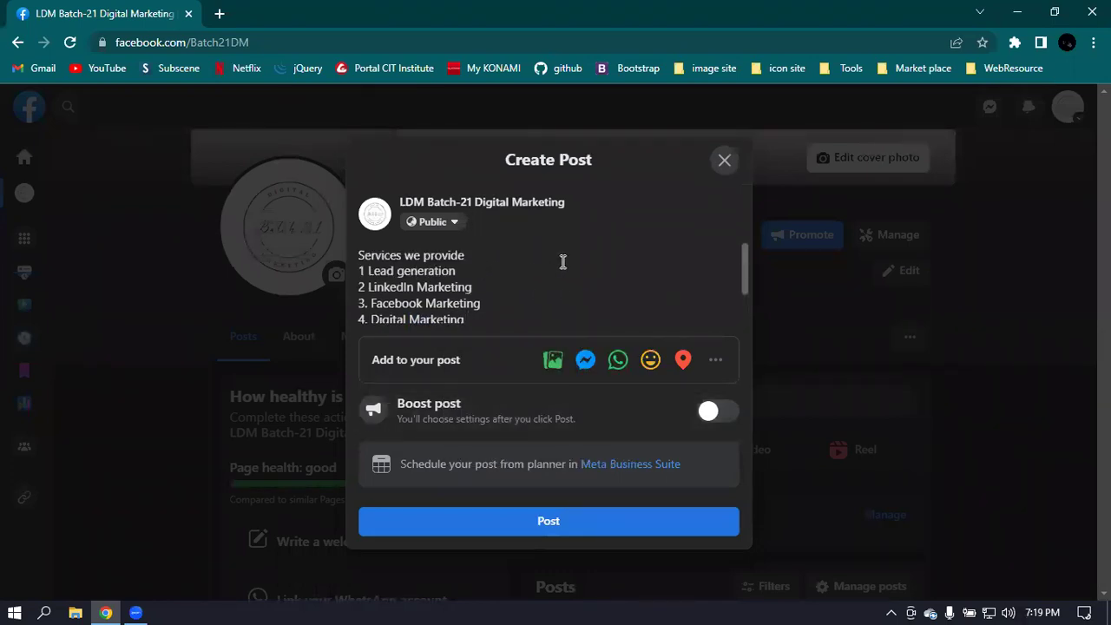
pyautogui.scroll(-2, 562, 261)
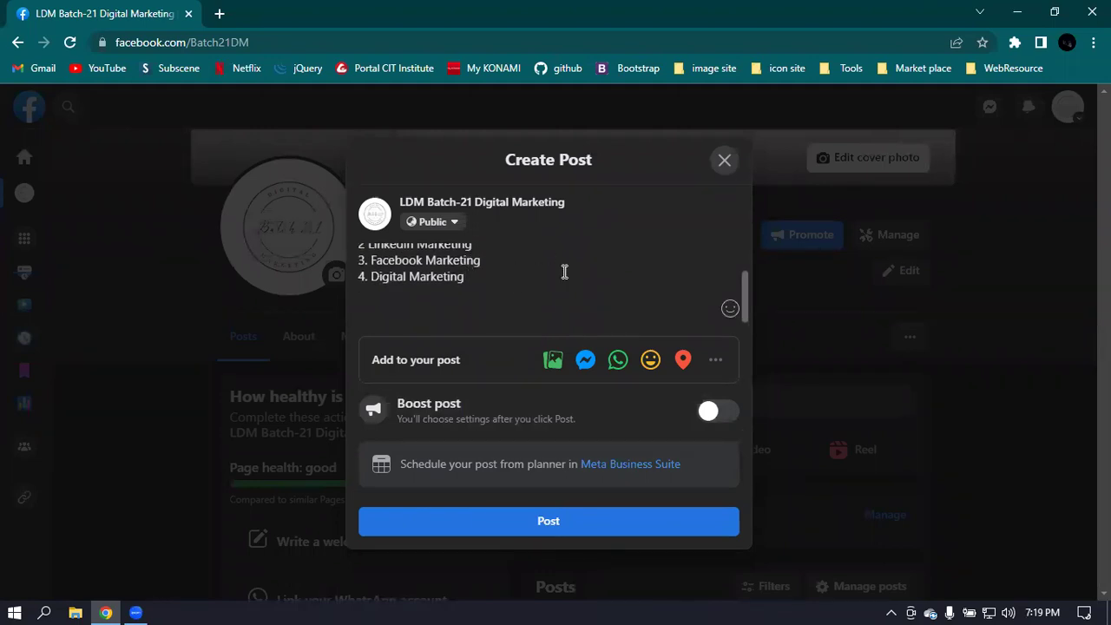
pyautogui.click(549, 522)
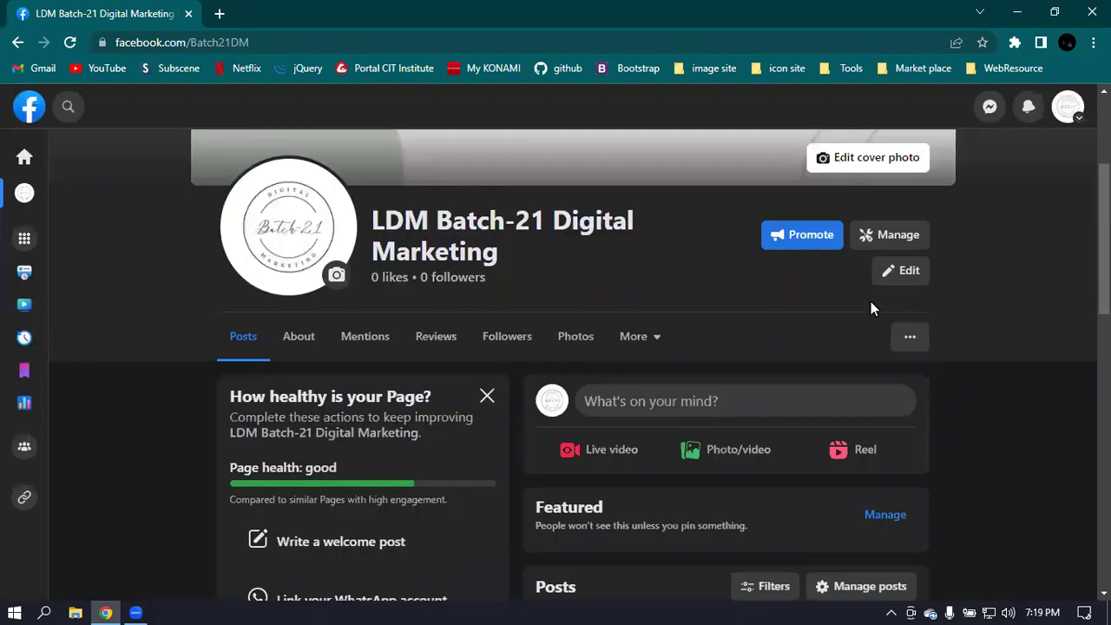
# Examine the published services post and the "Digital Marketing" part of the page's name.
pyautogui.scroll(-4, 835, 324)
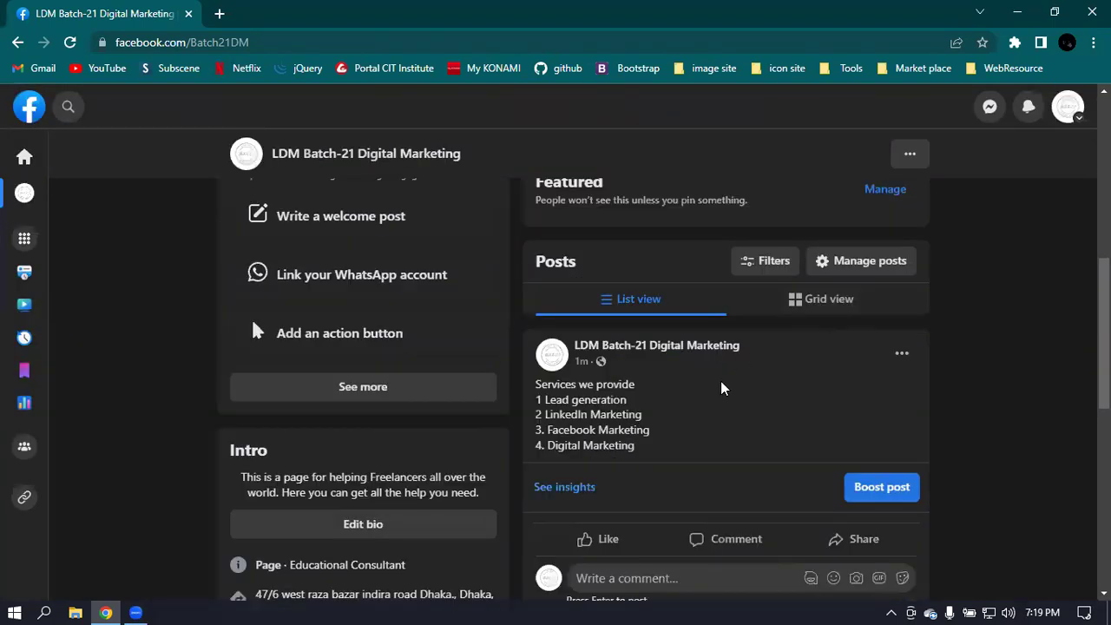
pyautogui.scroll(3, 627, 377)
pyautogui.scroll(1, 265, 217)
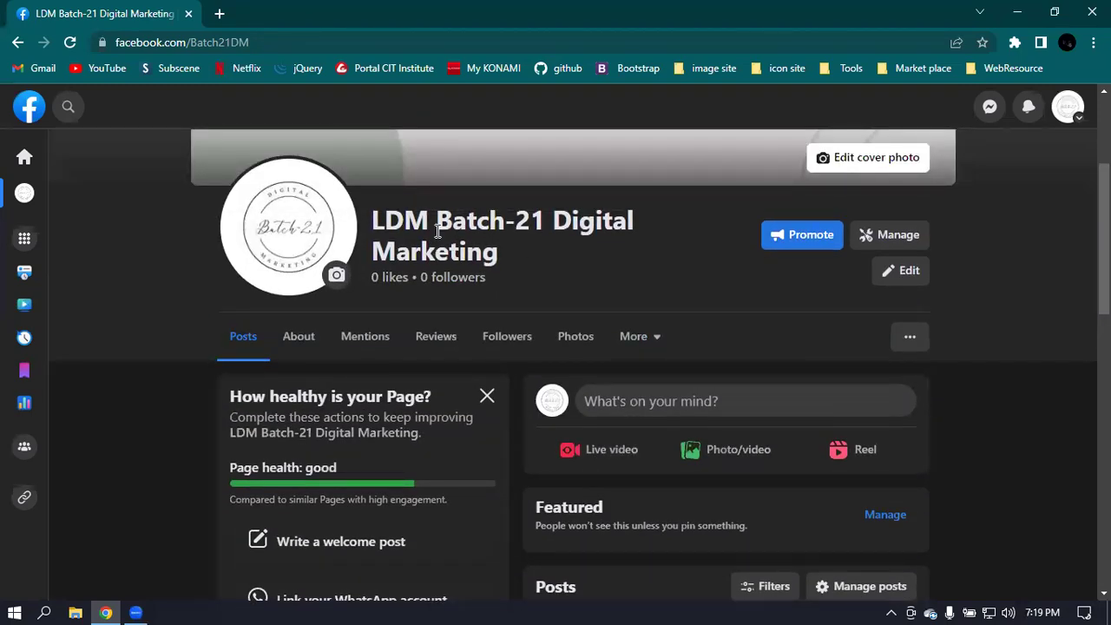
pyautogui.moveTo(551, 221); pyautogui.dragTo(584, 257)
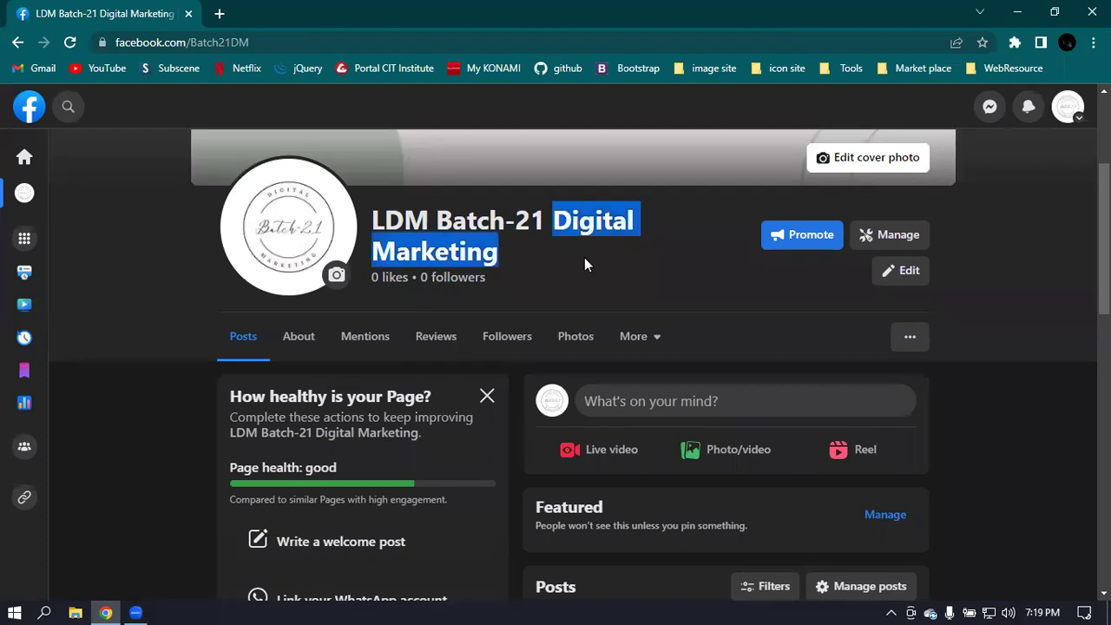
pyautogui.click(680, 254)
pyautogui.scroll(-3, 679, 253)
pyautogui.scroll(1, 677, 256)
pyautogui.scroll(-2, 675, 261)
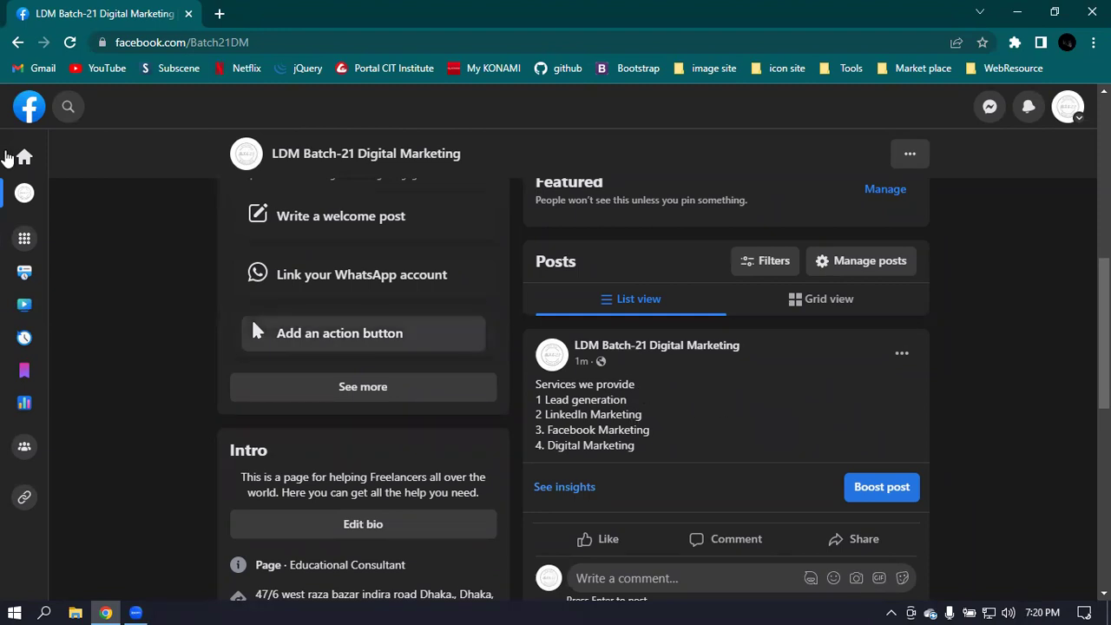
# Open the Facebook home feed in a new browser tab and switch to it.
pyautogui.rightClick(38, 113)
pyautogui.click(65, 125)
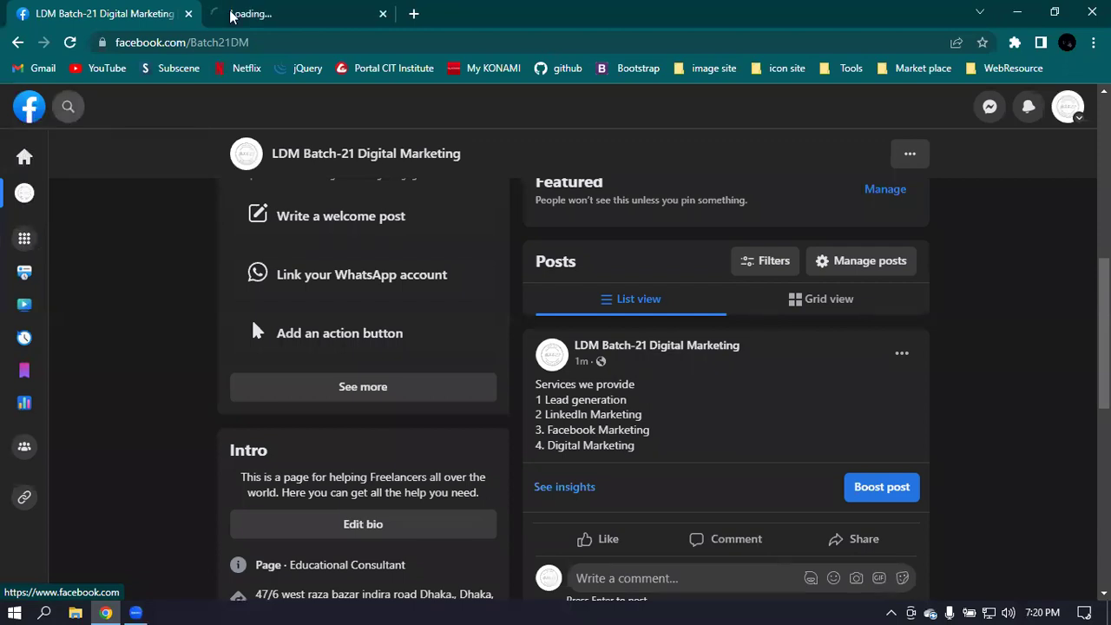
pyautogui.click(313, 15)
pyautogui.click(77, 10)
pyautogui.click(278, 10)
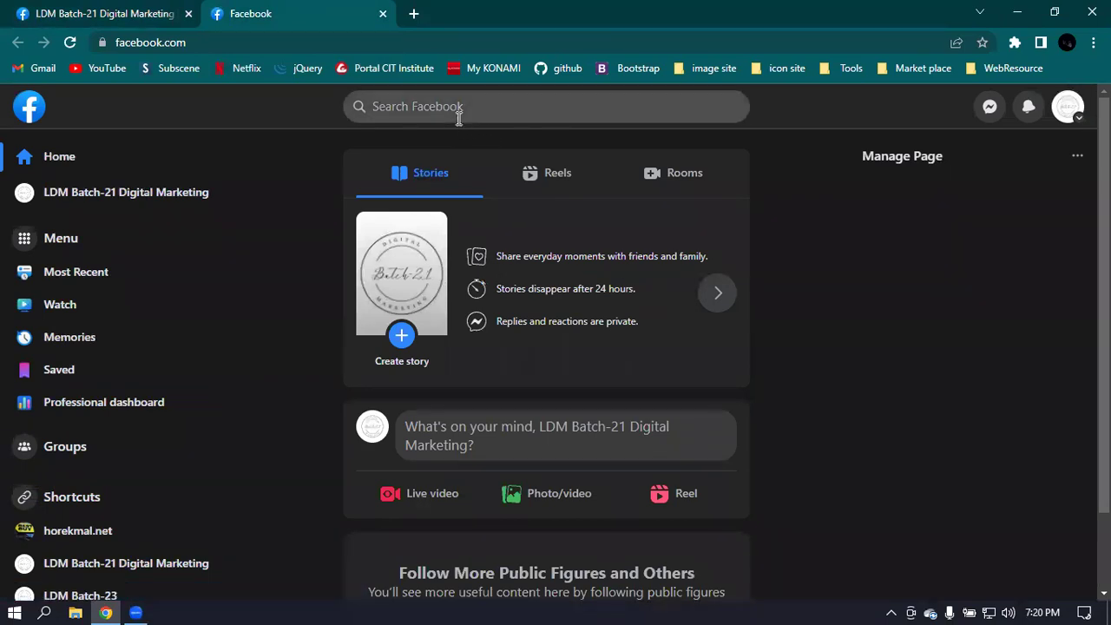
# Search Facebook for "digital marketing bangladesh" using the matching suggestion.
pyautogui.click(518, 104)
pyautogui.write('dita')
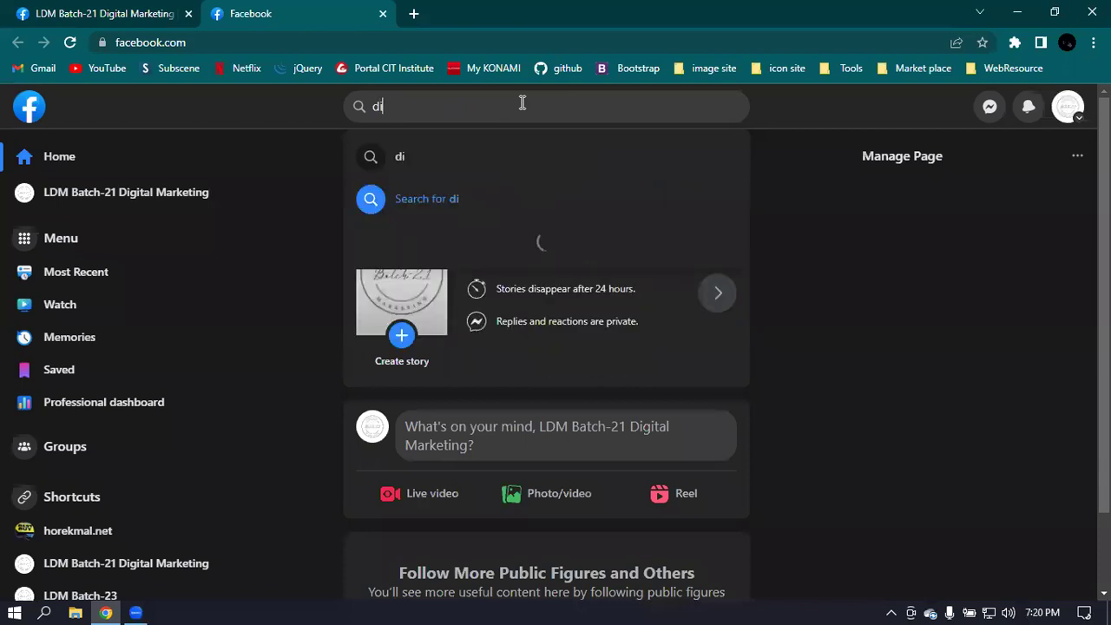
pyautogui.press('BackSpace')
pyautogui.press('BackSpace')
pyautogui.press('BackSpace')
pyautogui.press('BackSpace')
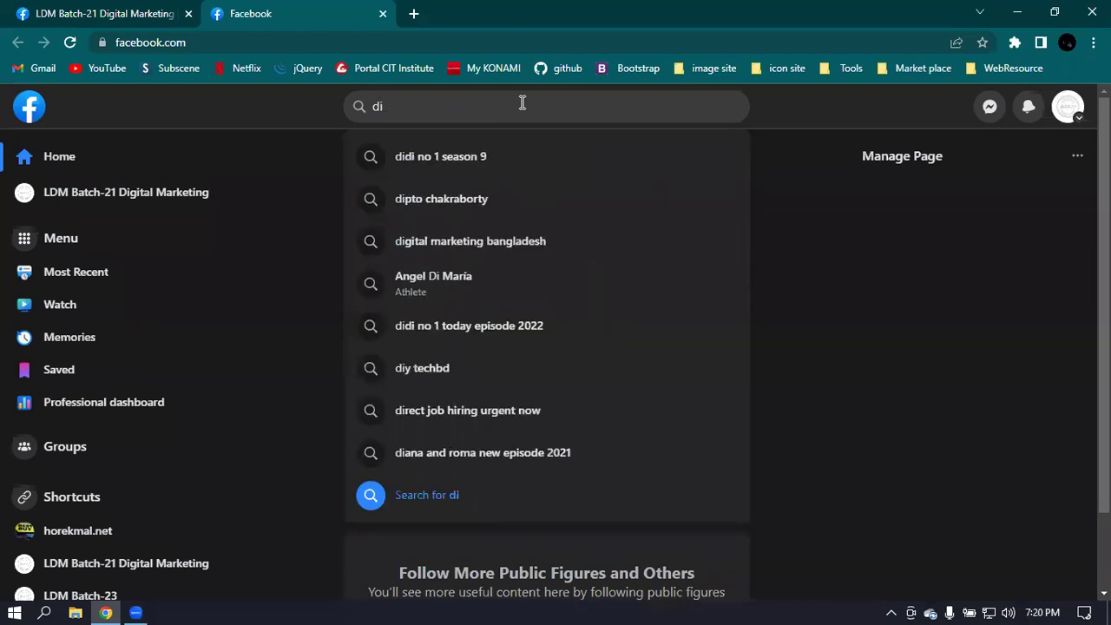
pyautogui.write('digita')
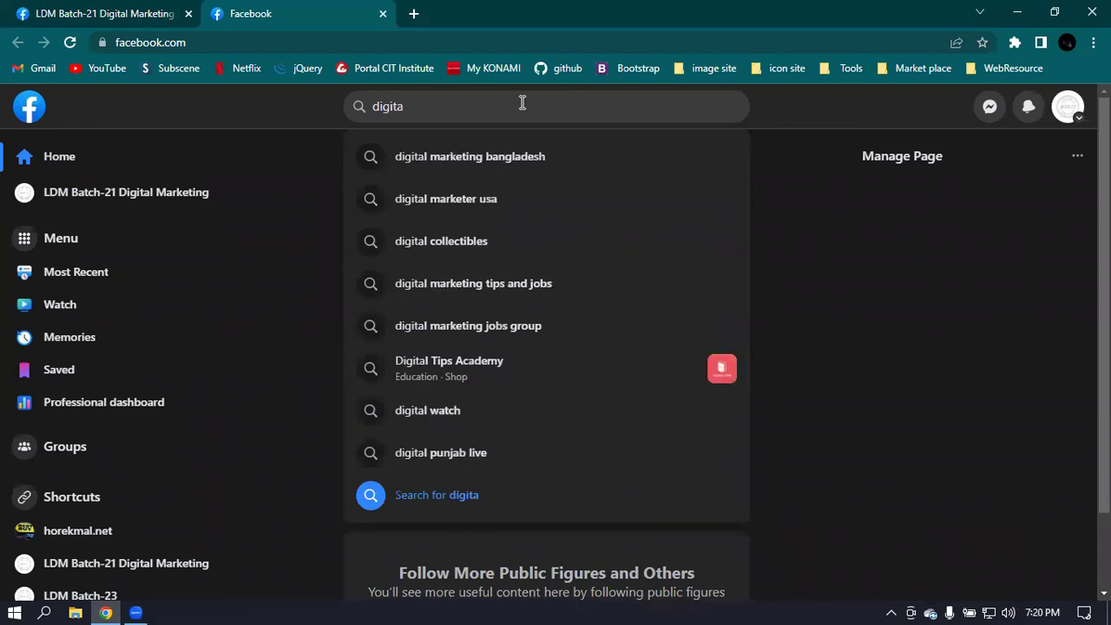
pyautogui.click(484, 158)
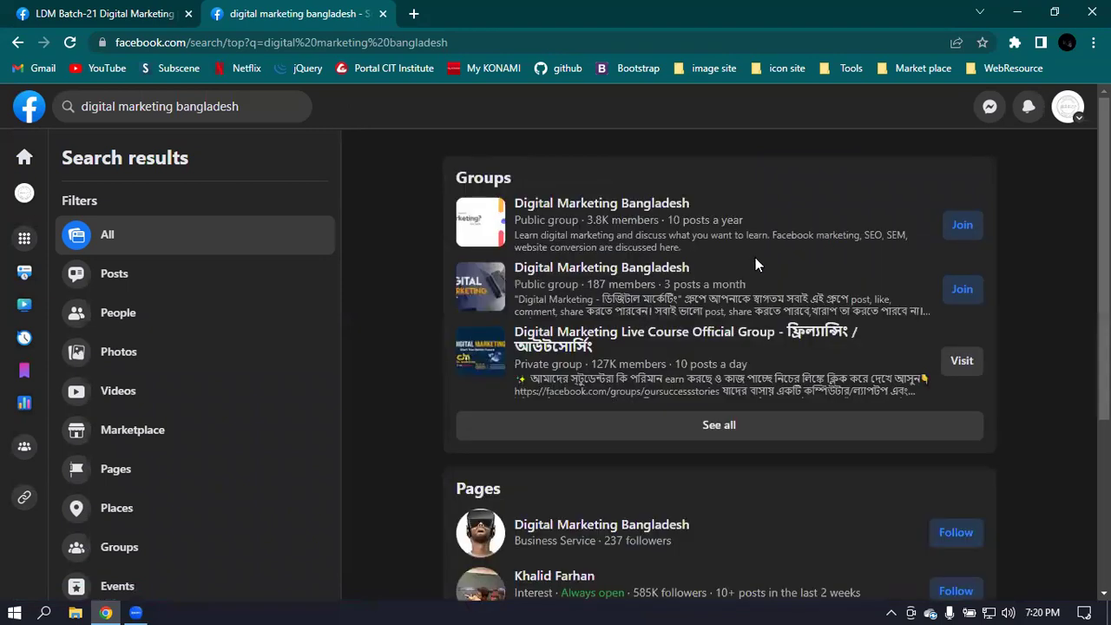
# Open both public "Digital Marketing Bangladesh" groups from the results in new browser tabs and view the first one.
pyautogui.rightClick(613, 206)
pyautogui.click(661, 215)
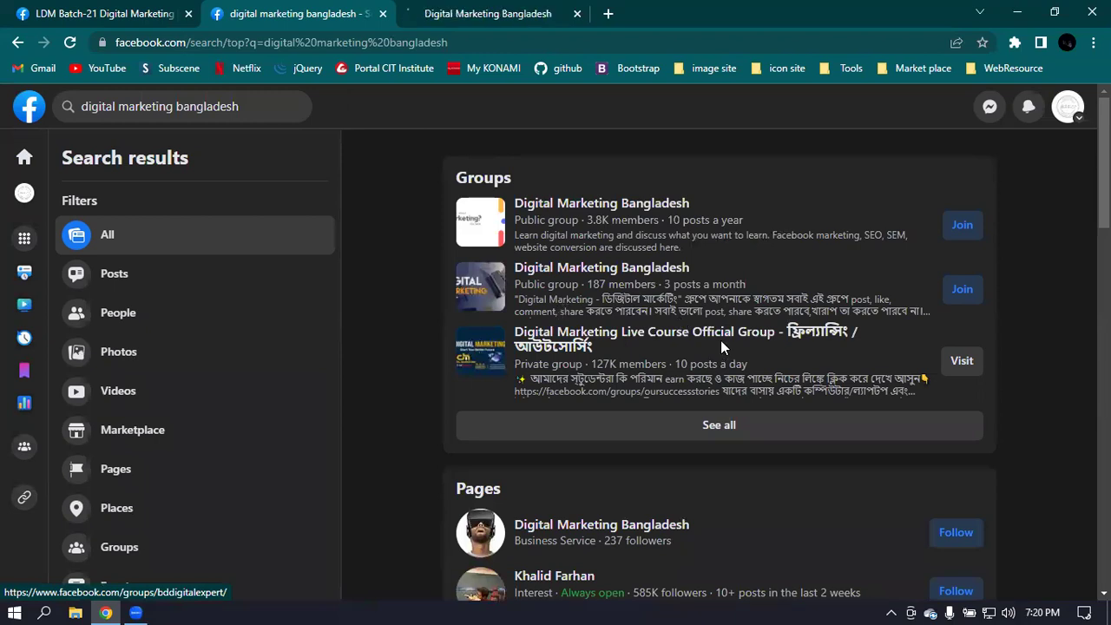
pyautogui.rightClick(551, 268)
pyautogui.click(589, 278)
pyautogui.click(433, 8)
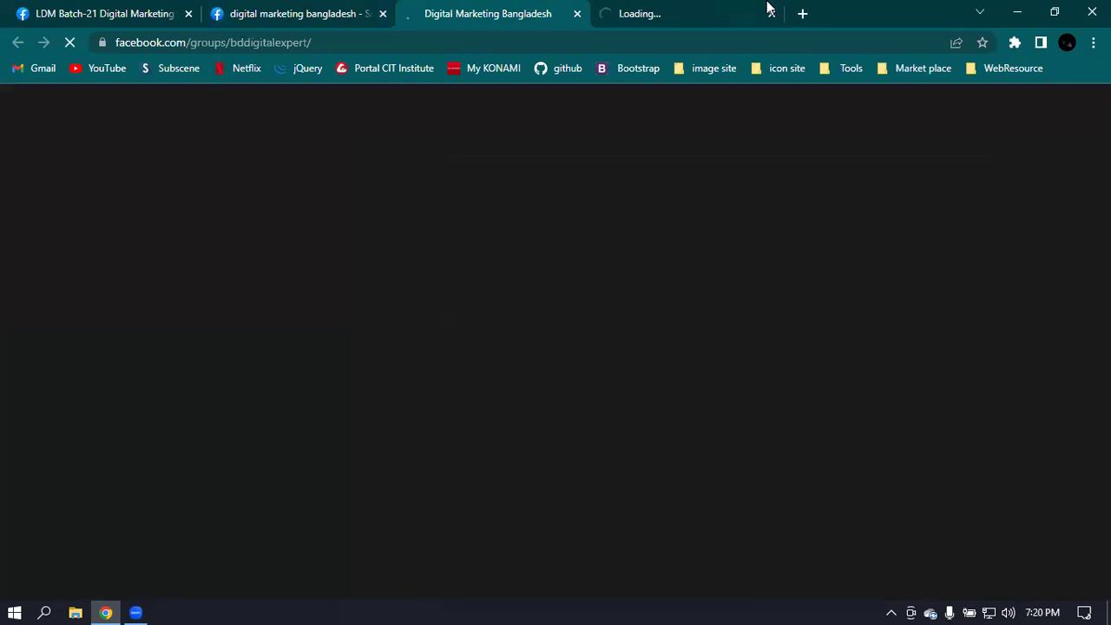
pyautogui.click(645, 17)
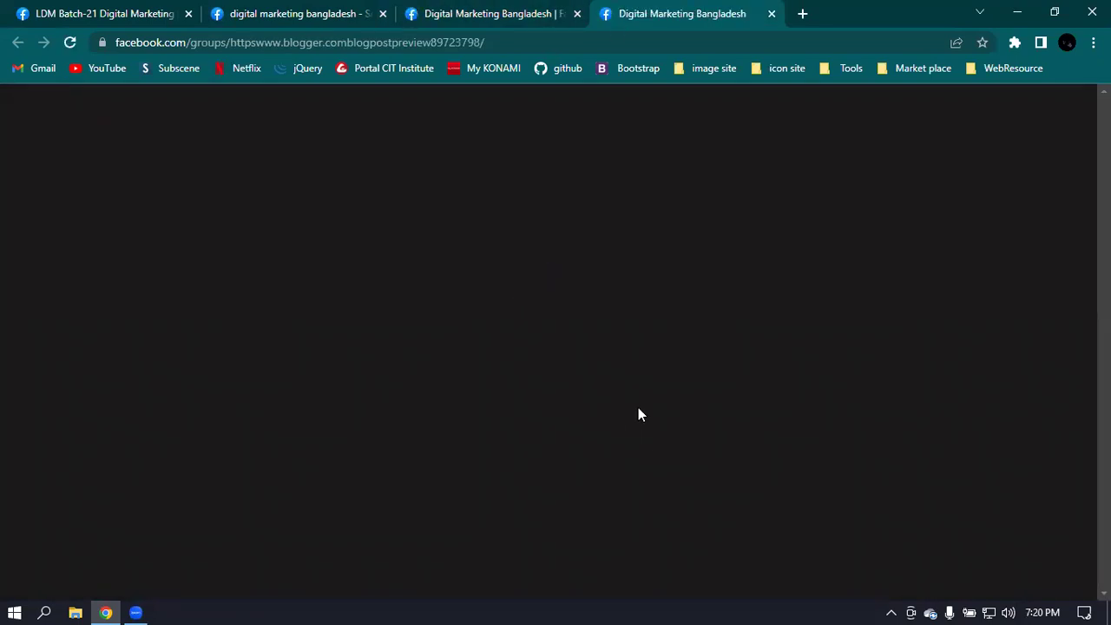
pyautogui.click(503, 17)
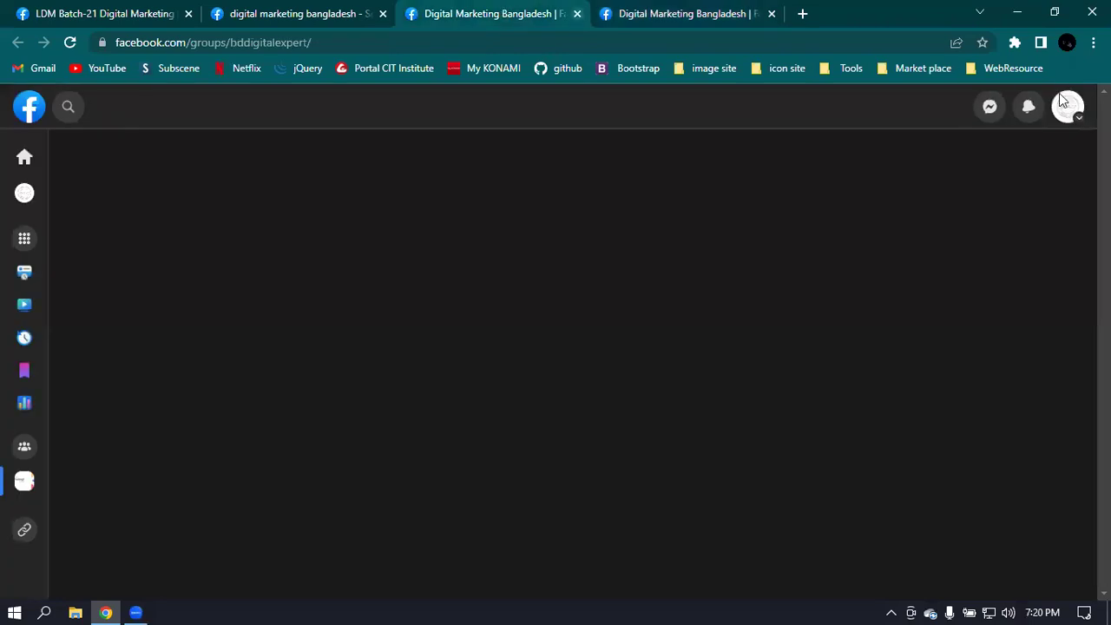
# Examine the group's header and details and read its most relevant post about learning digital marketing.
pyautogui.scroll(-3, 703, 285)
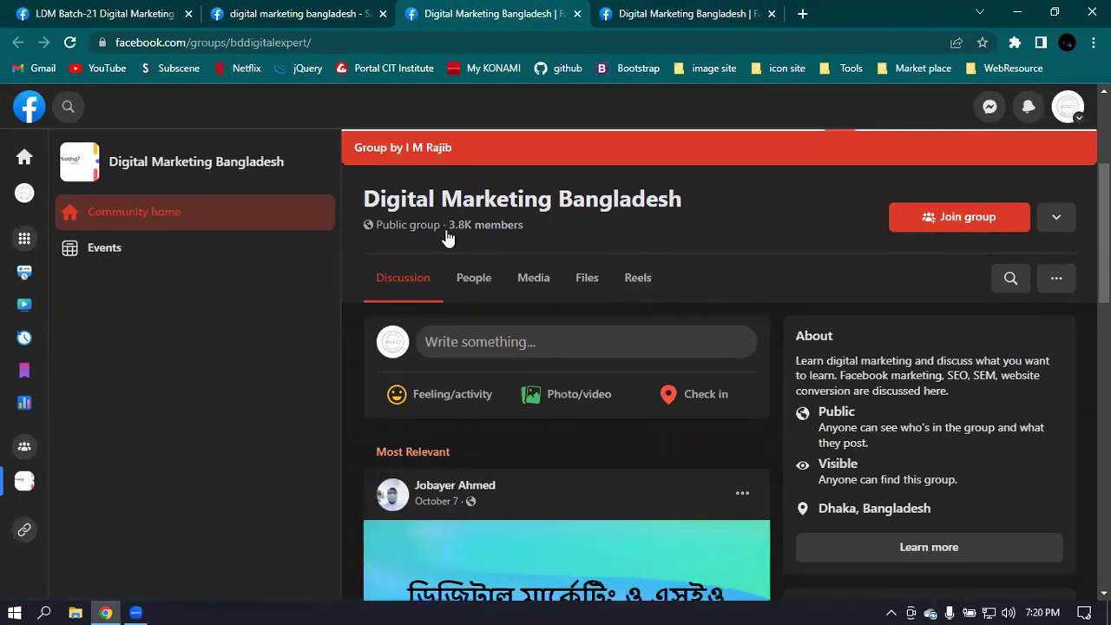
pyautogui.scroll(1, 726, 247)
pyautogui.scroll(2, 726, 248)
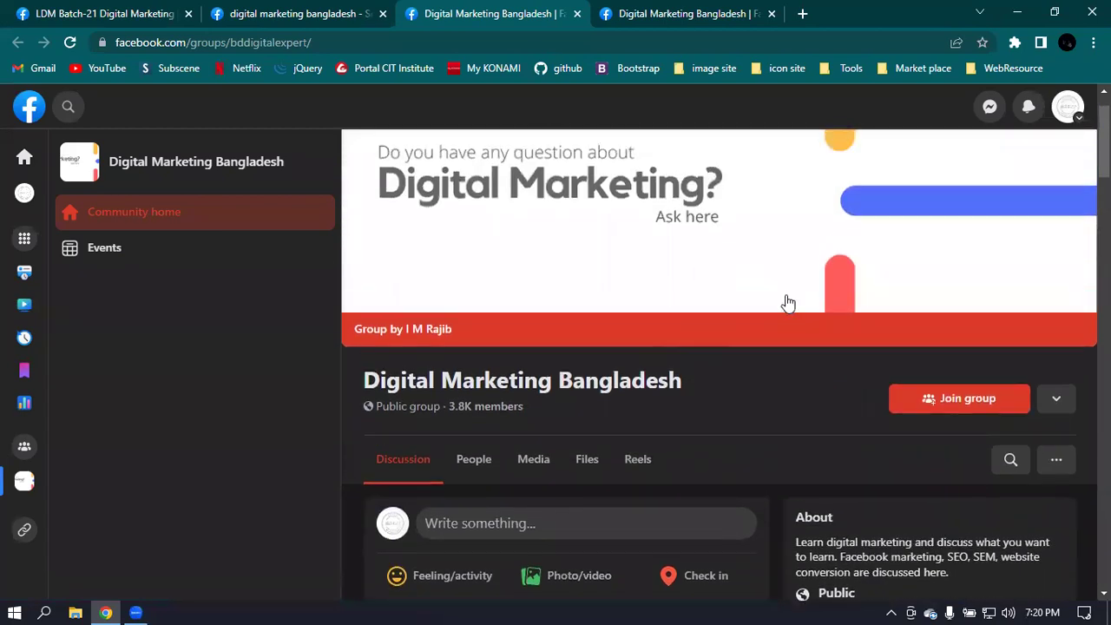
pyautogui.scroll(-4, 713, 307)
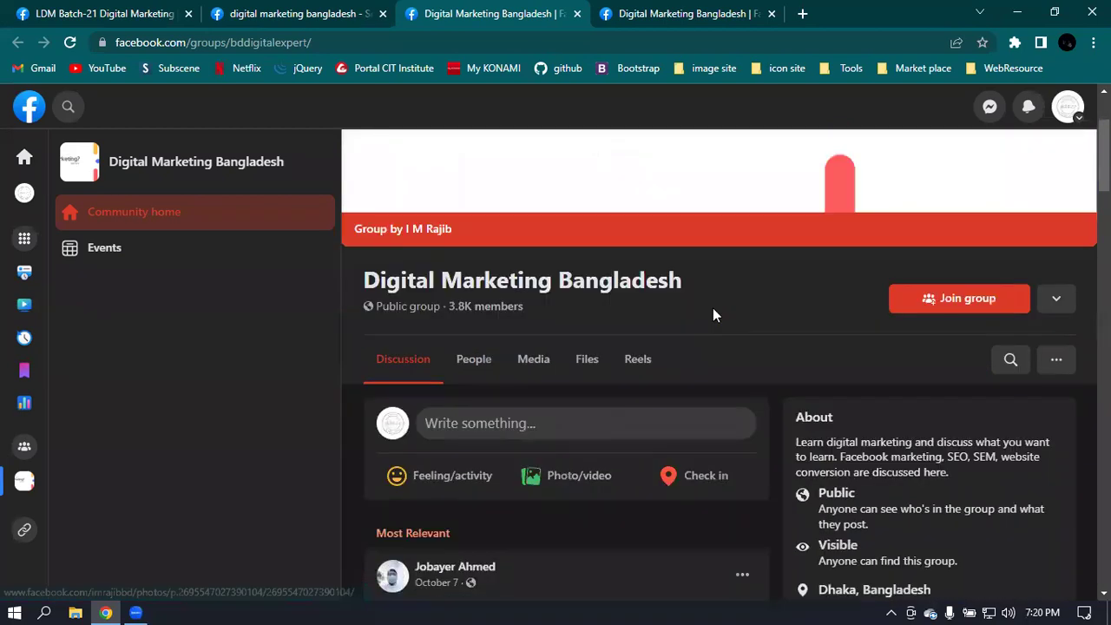
pyautogui.scroll(-1, 732, 314)
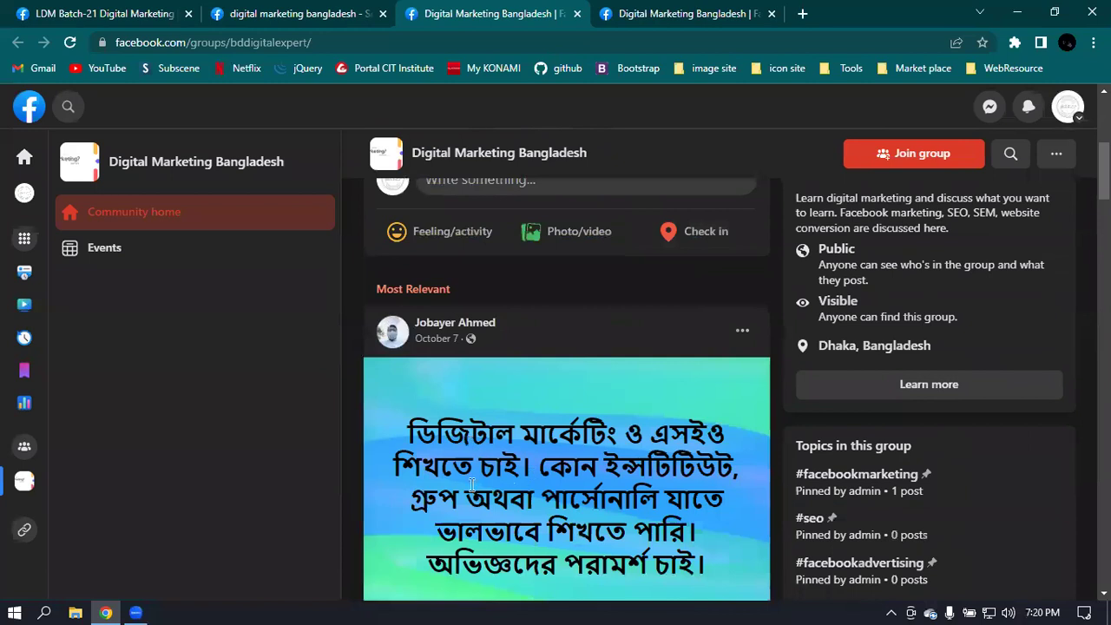
pyautogui.scroll(-1, 471, 485)
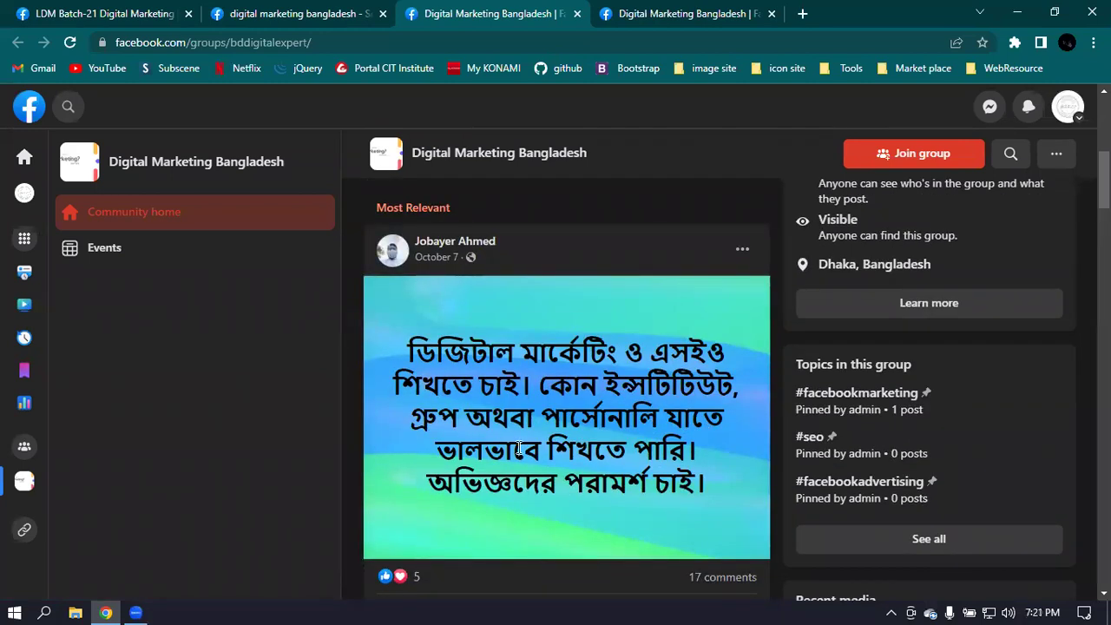
pyautogui.scroll(-1, 623, 452)
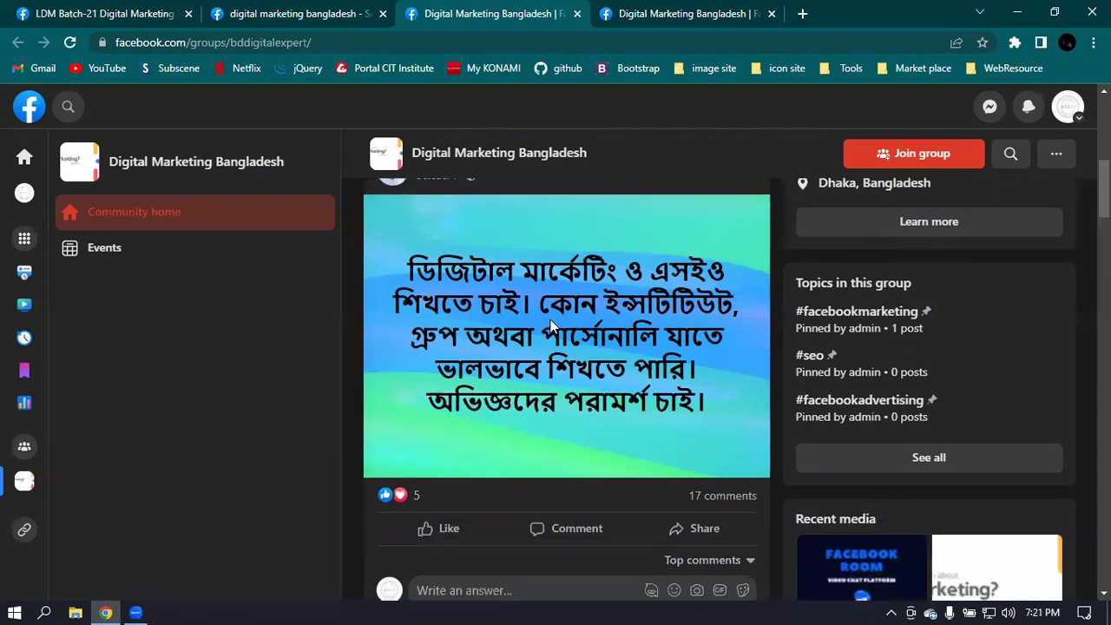
pyautogui.scroll(1, 554, 327)
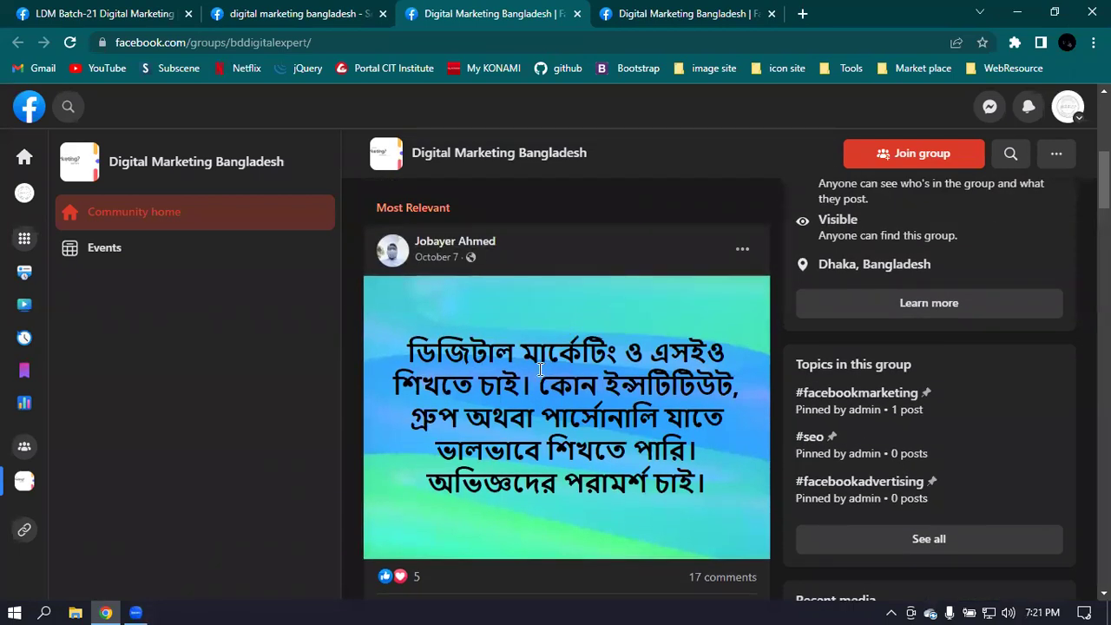
pyautogui.scroll(-1, 539, 369)
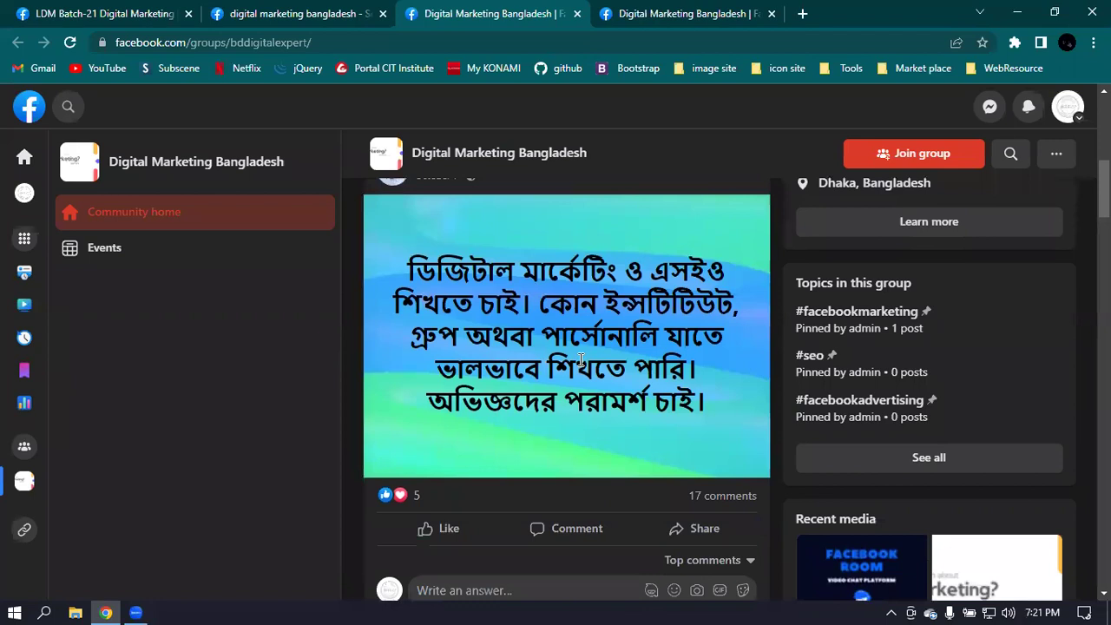
pyautogui.scroll(1, 581, 361)
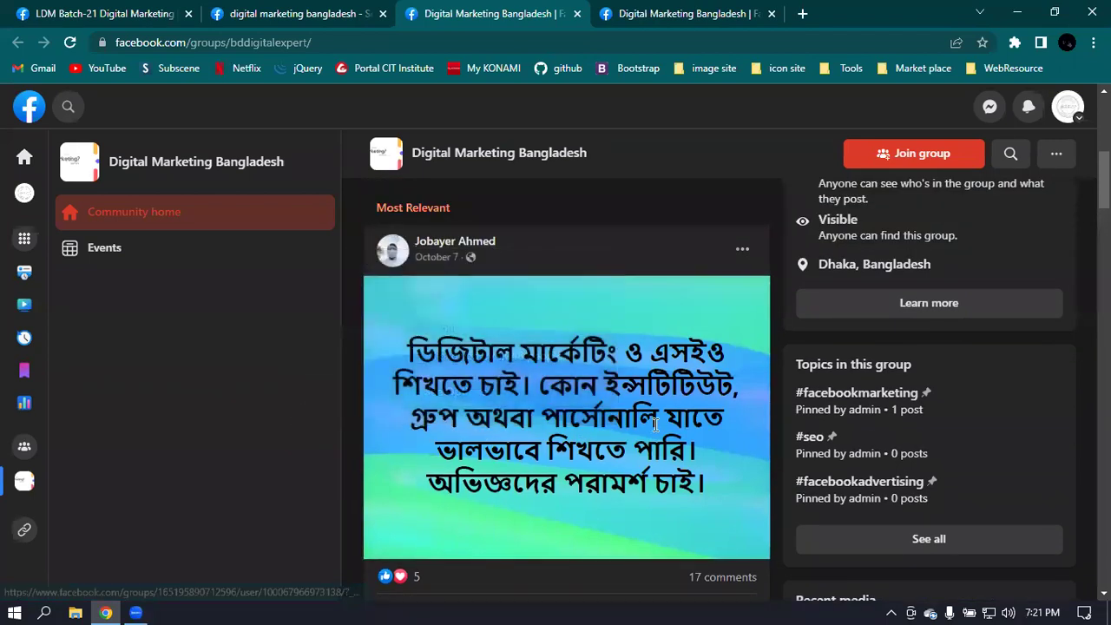
# Return to the LDM Batch-21 Digital Marketing page and open its "Services we provide" post on its own.
pyautogui.click(300, 13)
pyautogui.click(104, 13)
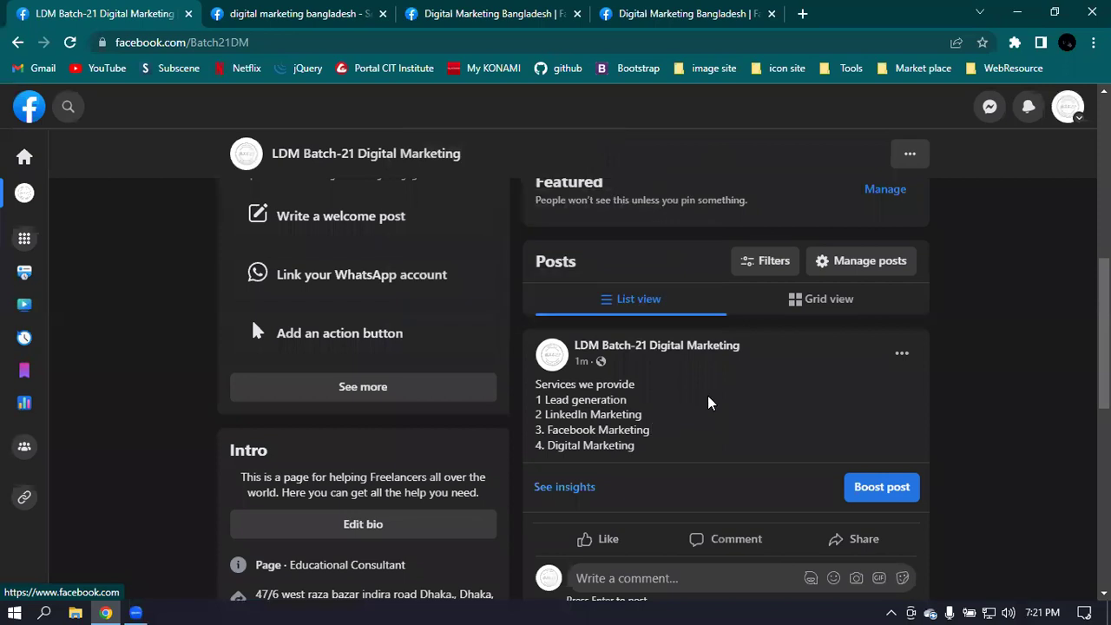
pyautogui.scroll(3, 703, 402)
pyautogui.scroll(-4, 699, 402)
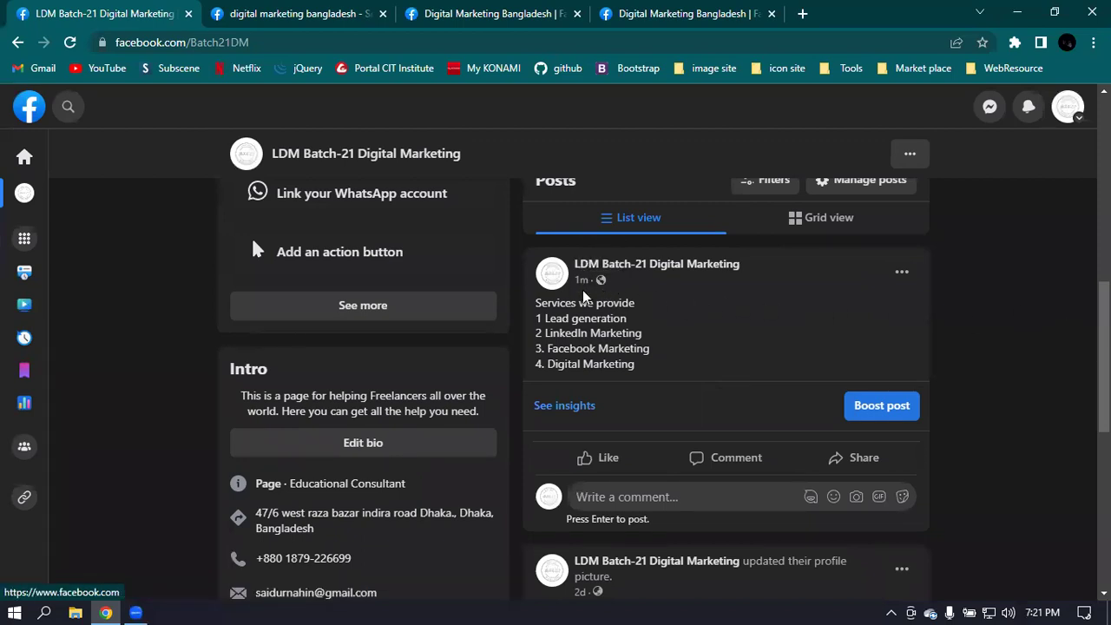
pyautogui.moveTo(582, 291)
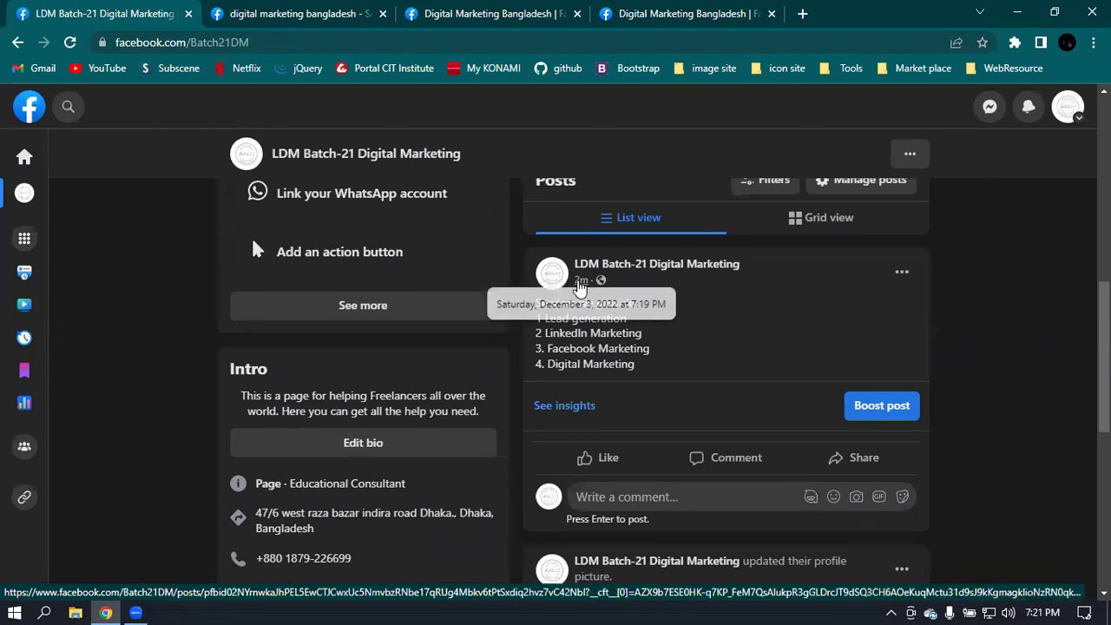
pyautogui.click(580, 286)
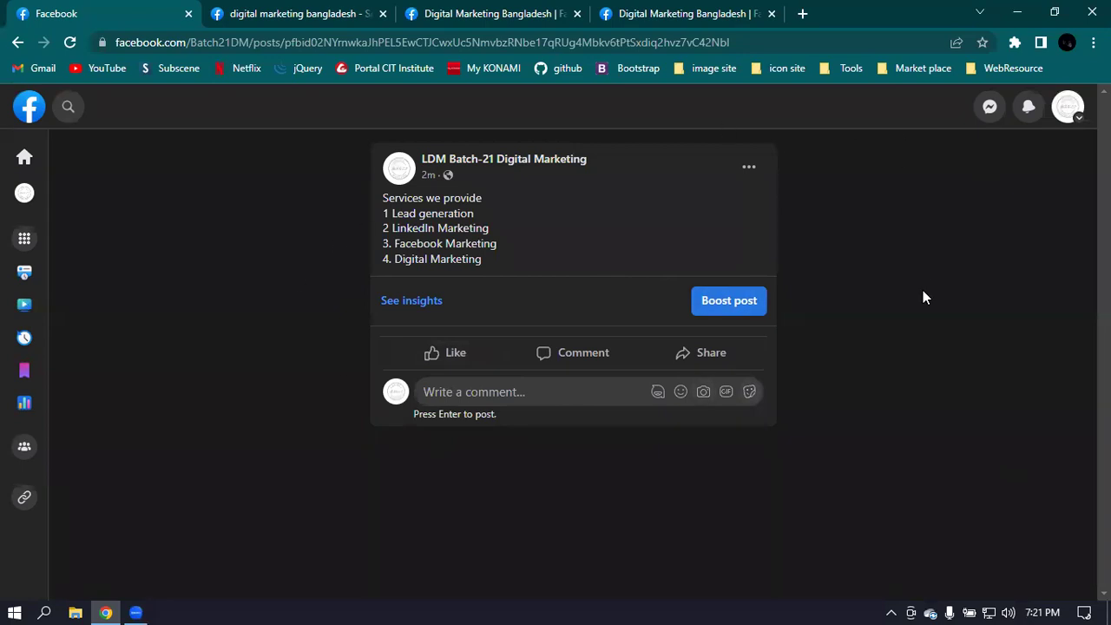
# Copy the web address of the opened services post.
pyautogui.click(816, 38)
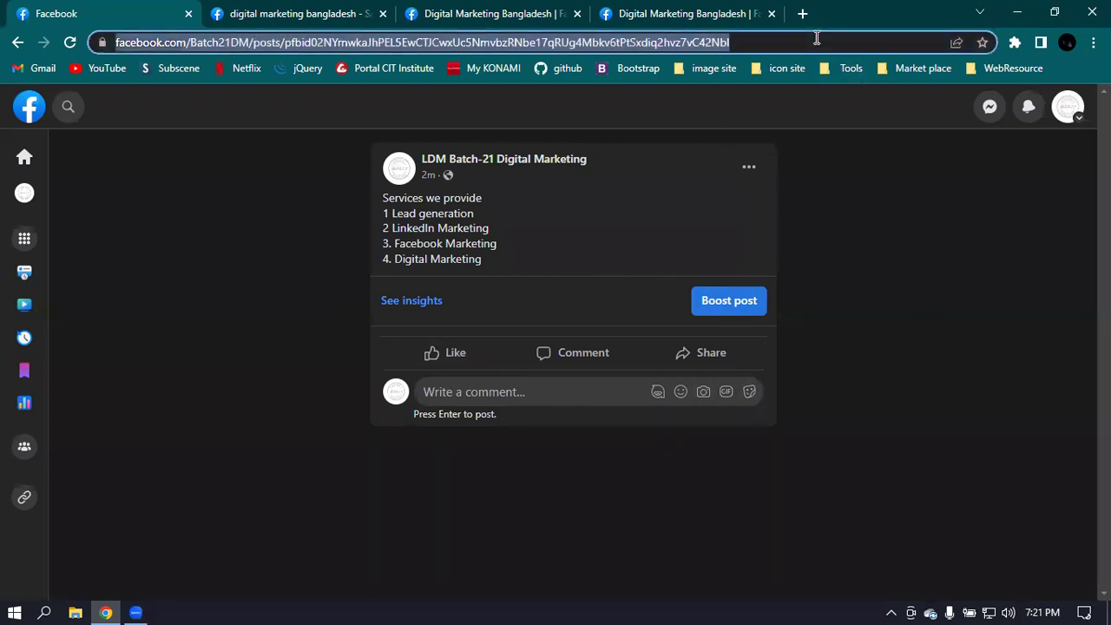
pyautogui.rightClick(676, 41)
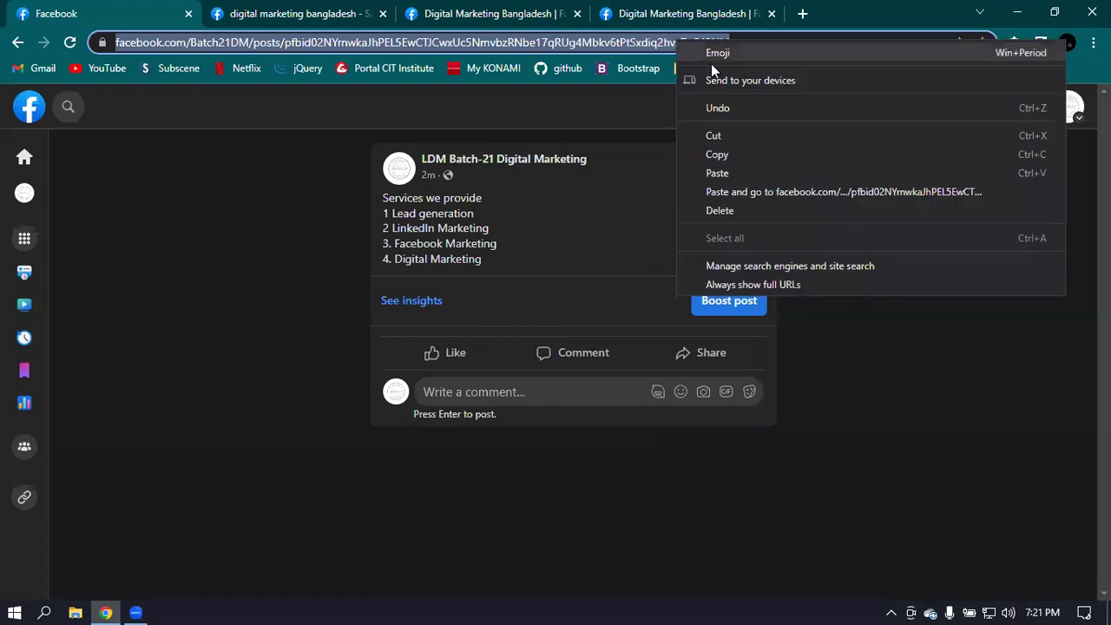
pyautogui.click(730, 156)
# Post the copied services post link as an answer to the most relevant post in the first Digital Marketing Bangladesh group.
pyautogui.click(658, 9)
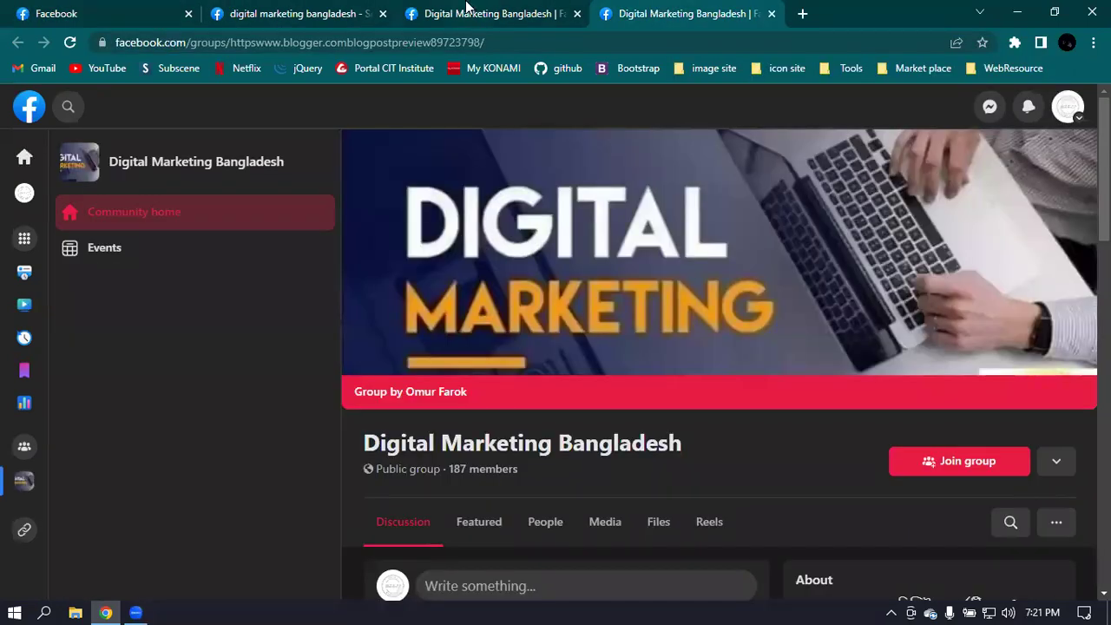
pyautogui.click(486, 13)
pyautogui.scroll(-4, 573, 191)
pyautogui.click(524, 343)
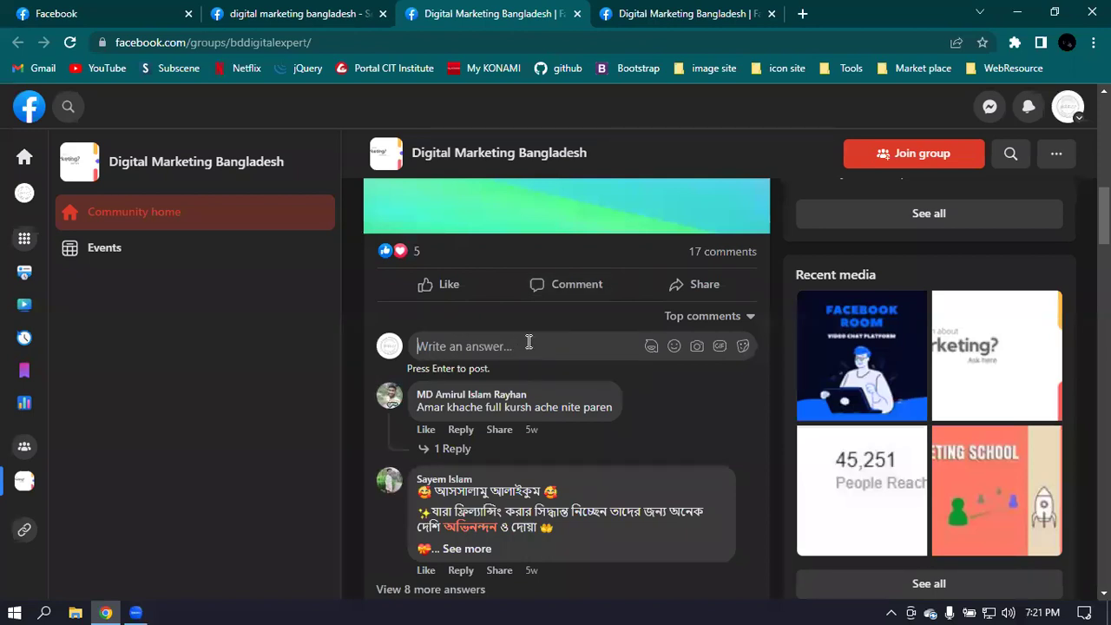
pyautogui.hotkey('ctrl', 'v')
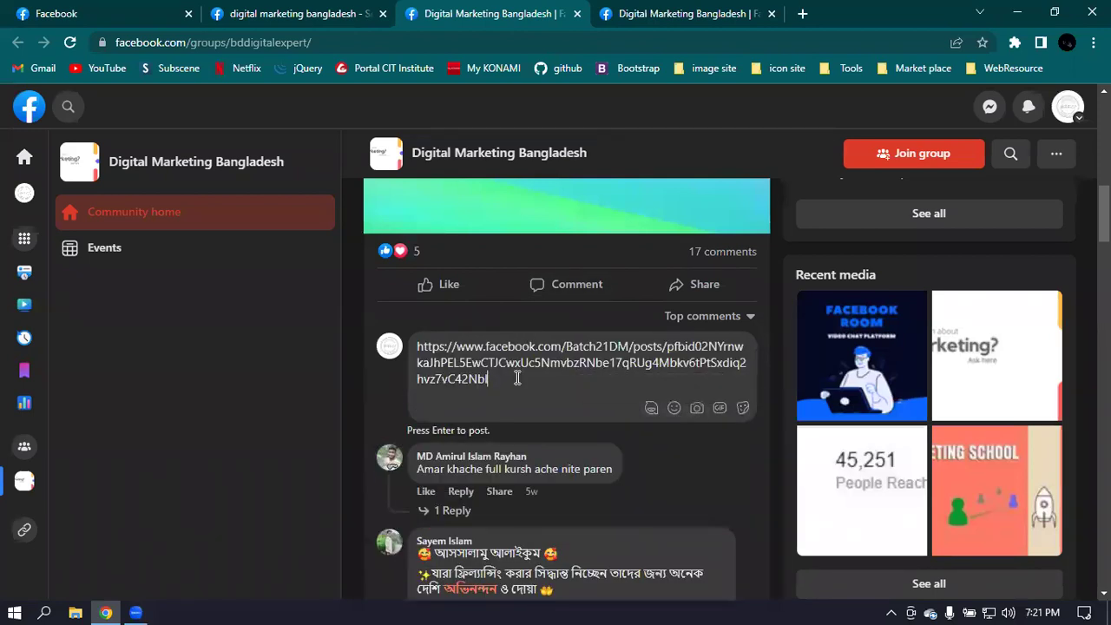
pyautogui.scroll(-2, 518, 378)
pyautogui.scroll(2, 555, 391)
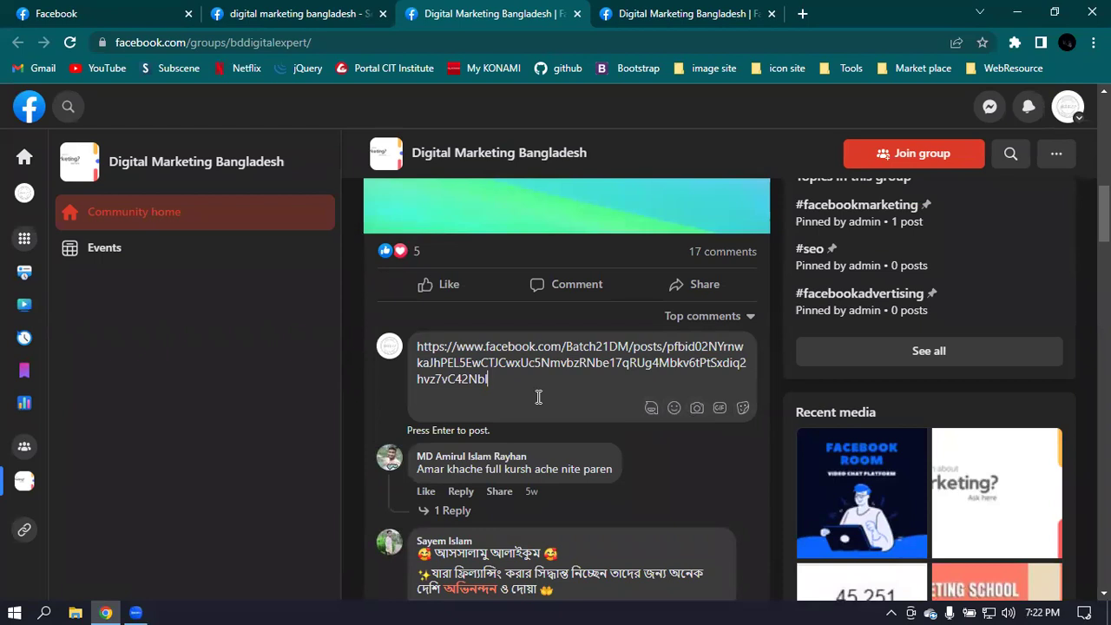
pyautogui.scroll(1, 543, 397)
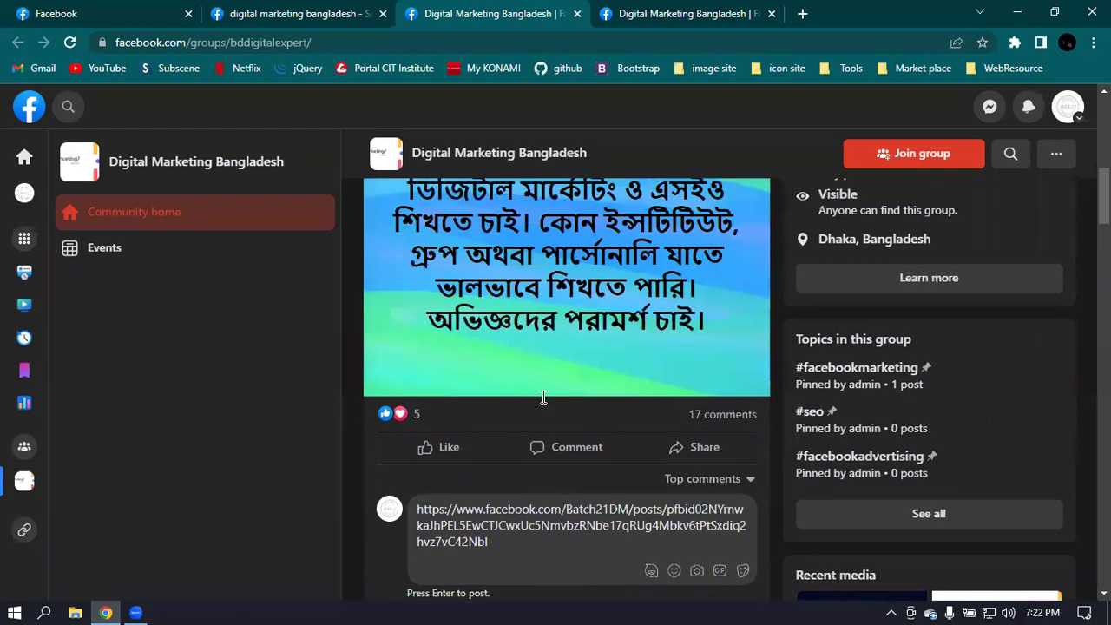
pyautogui.scroll(-2, 542, 396)
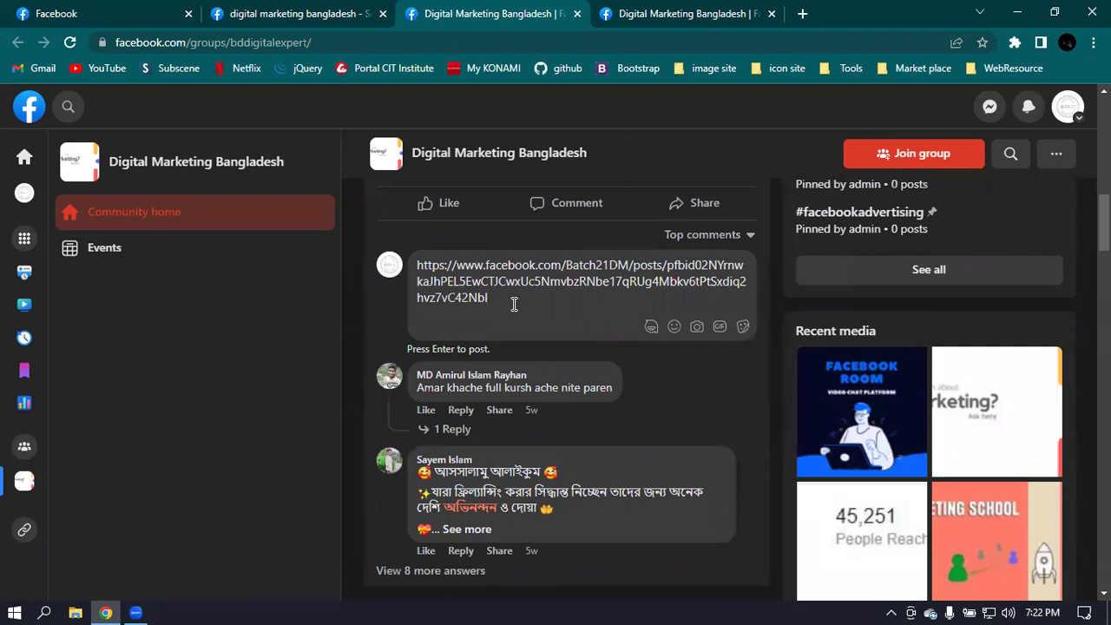
pyautogui.press('Return')
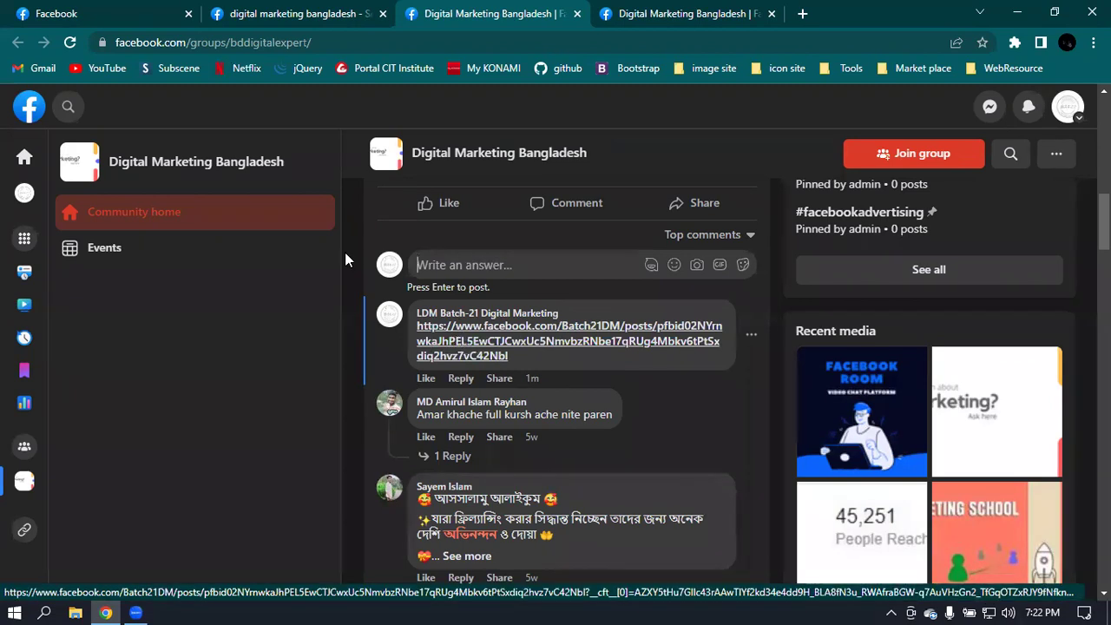
# Delete the page's link comment from the post in the first Digital Marketing Bangladesh group.
pyautogui.click(47, 12)
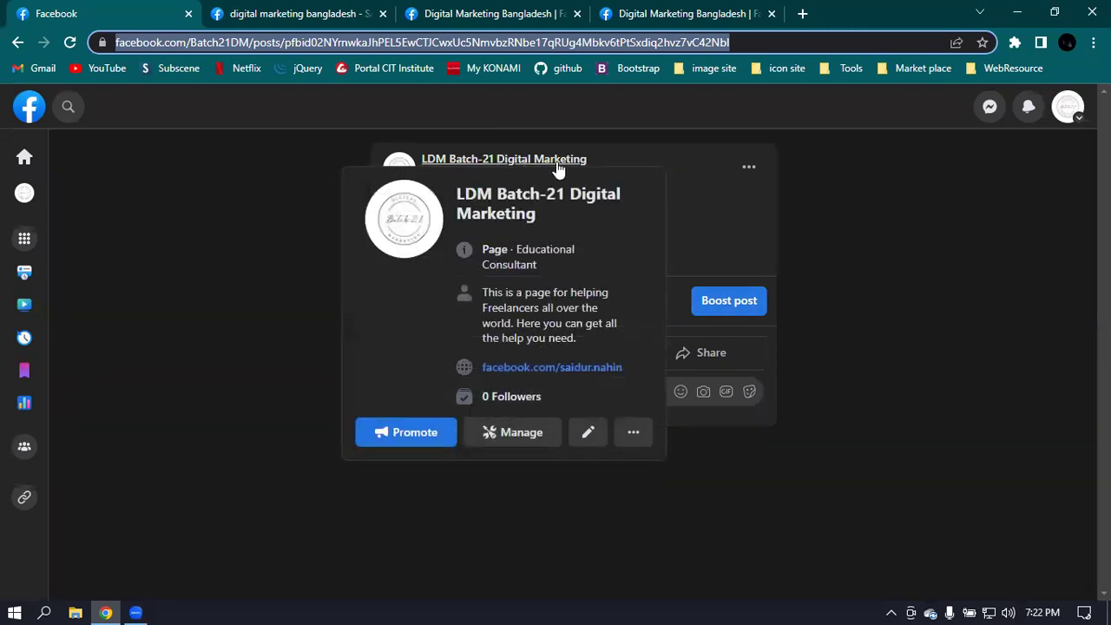
pyautogui.click(313, 11)
pyautogui.click(512, 13)
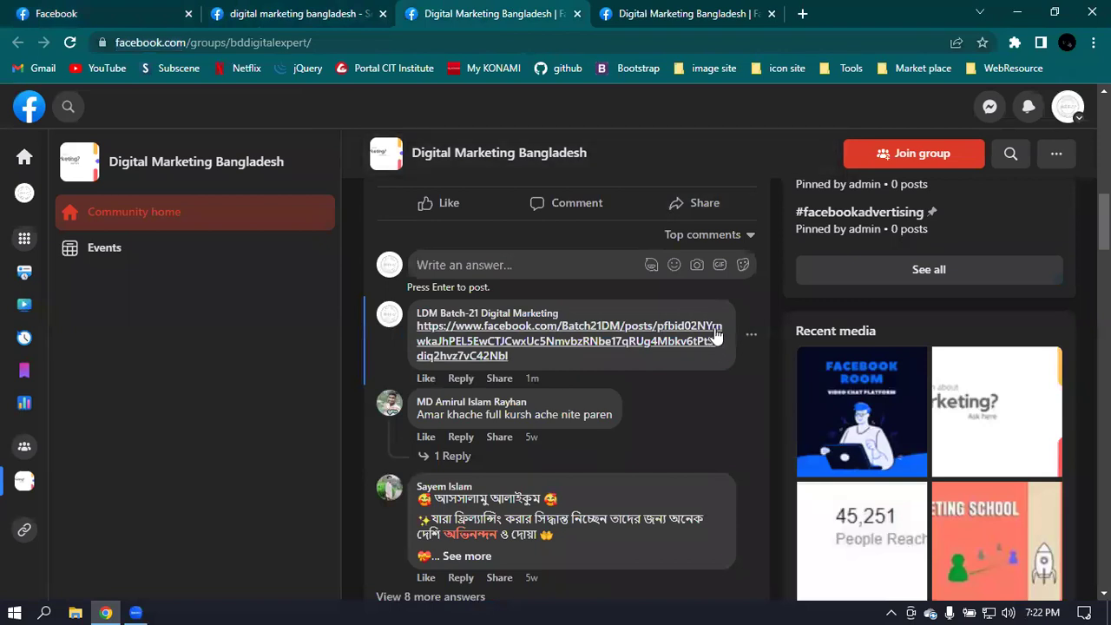
pyautogui.click(751, 337)
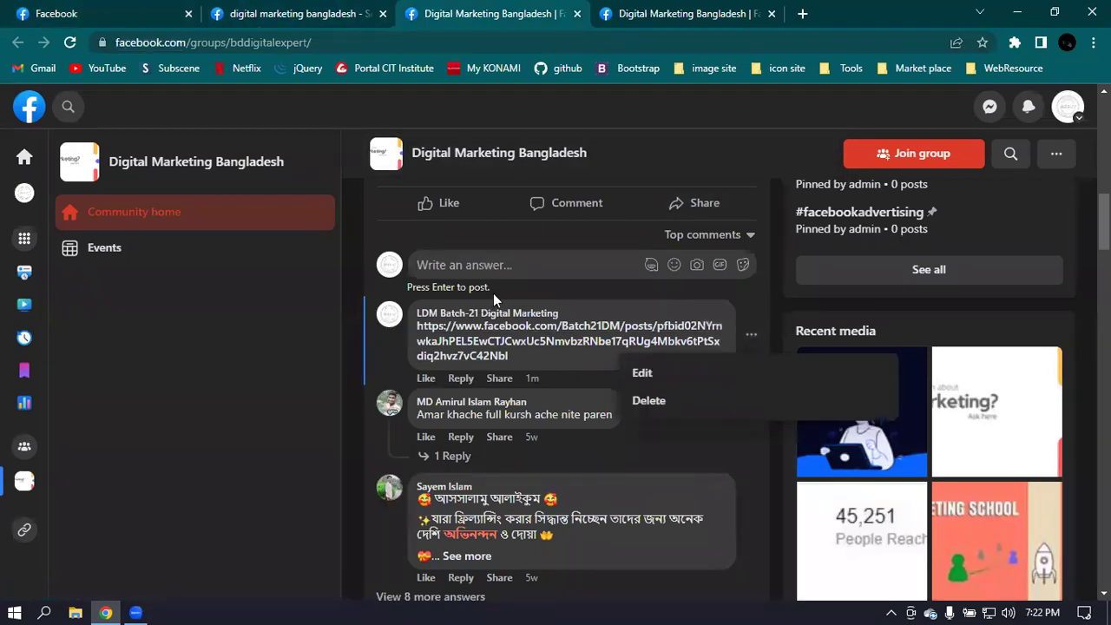
pyautogui.click(690, 402)
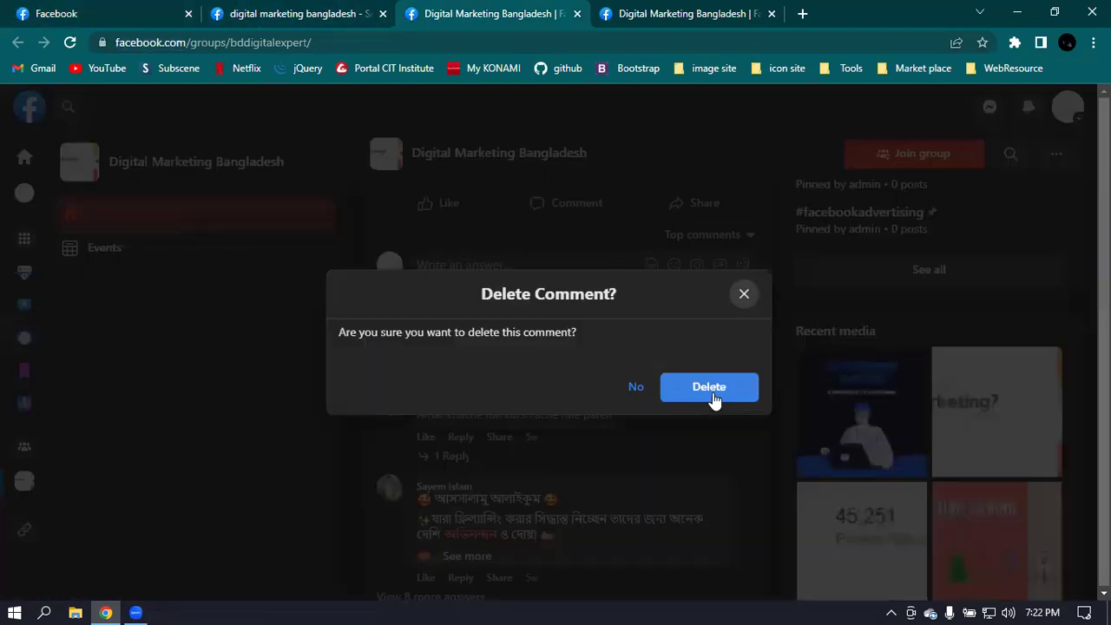
pyautogui.click(710, 402)
pyautogui.scroll(3, 558, 314)
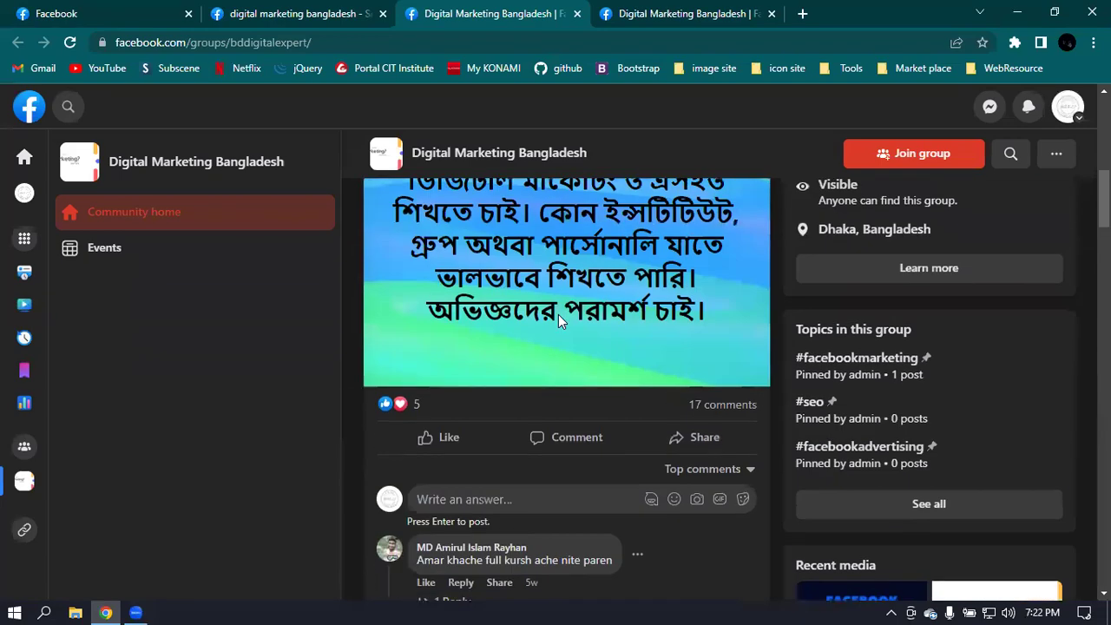
# Review the most relevant post and its comments in the first Digital Marketing Bangladesh group.
pyautogui.scroll(7, 560, 314)
pyautogui.scroll(-7, 562, 317)
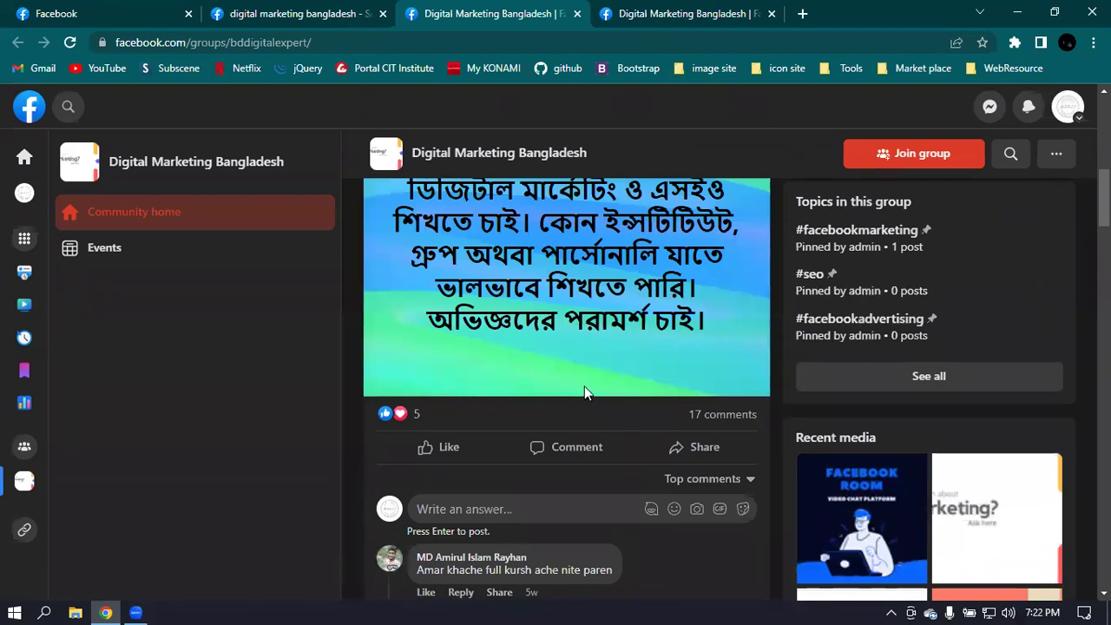
pyautogui.scroll(2, 590, 393)
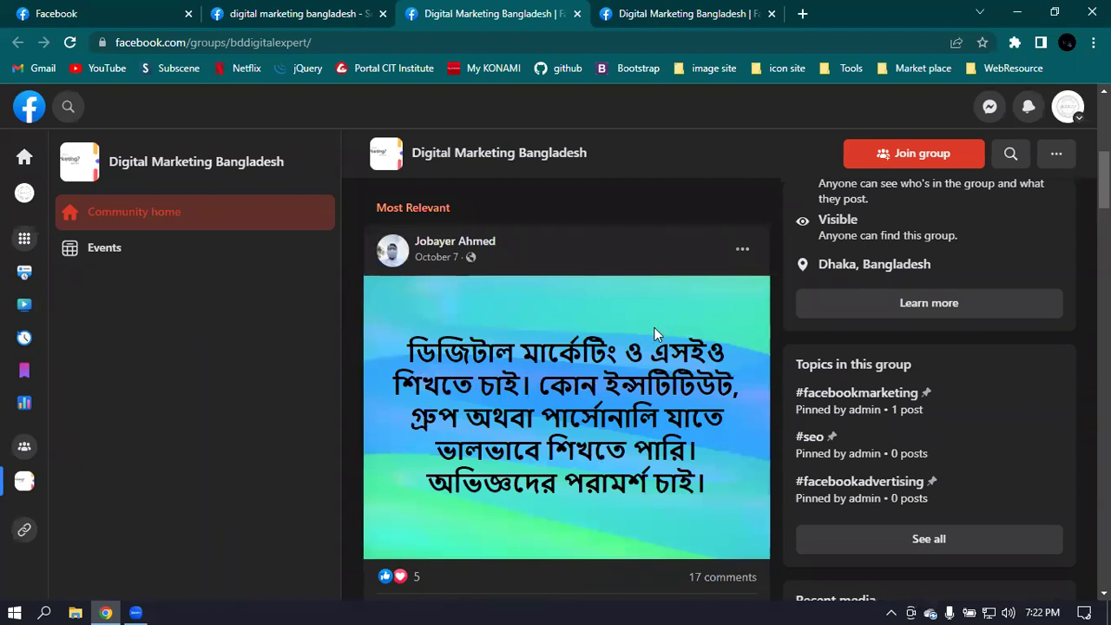
pyautogui.scroll(-2, 471, 260)
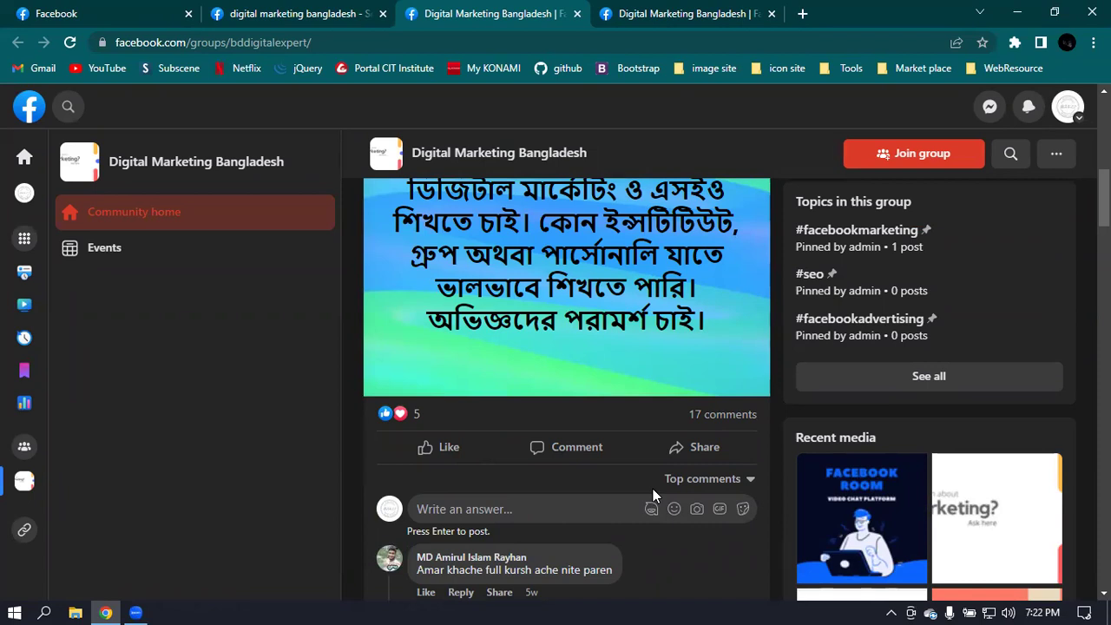
pyautogui.scroll(-1, 655, 538)
pyautogui.scroll(-3, 656, 534)
pyautogui.scroll(15, 655, 533)
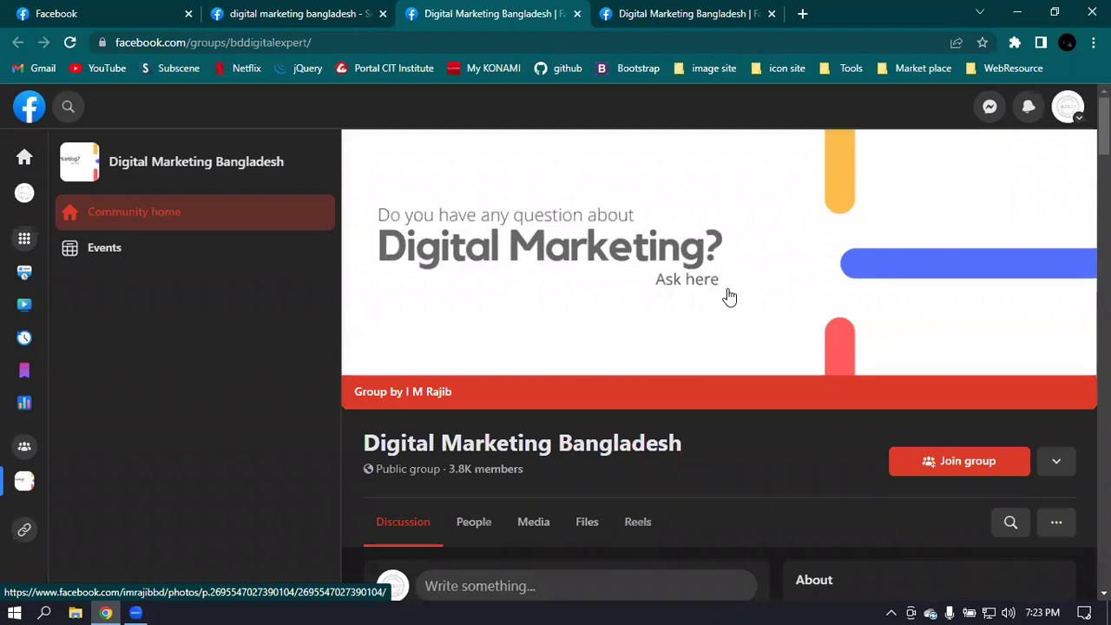
# Close both Digital Marketing Bangladesh groups and the group search, and go back to the LDM Batch-21 Digital Marketing page.
pyautogui.click(577, 14)
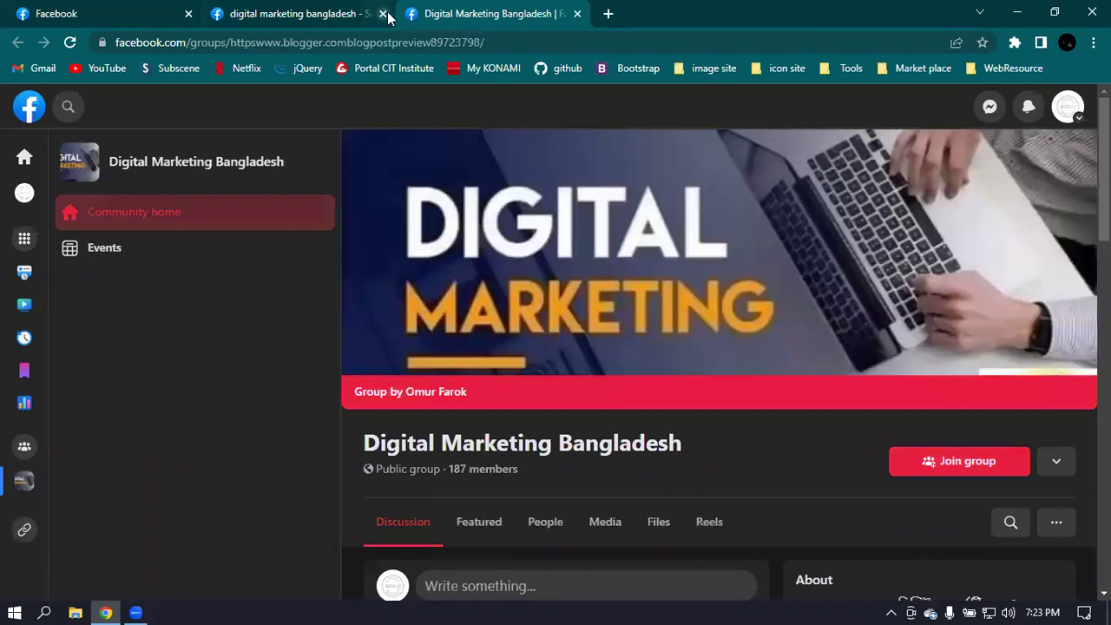
pyautogui.click(382, 14)
pyautogui.click(383, 14)
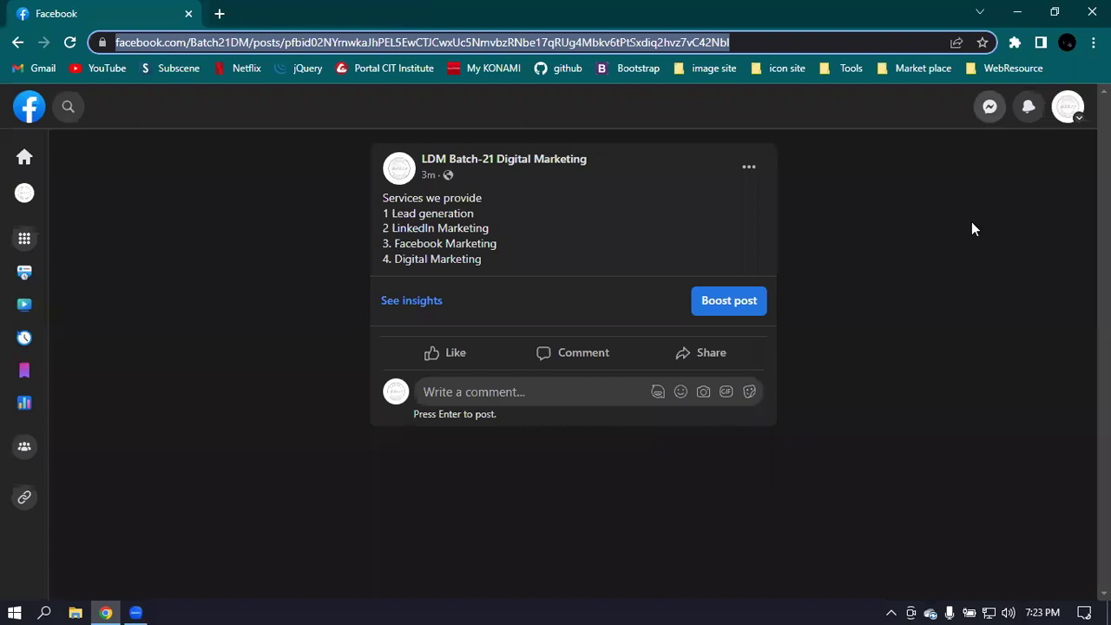
pyautogui.click(17, 41)
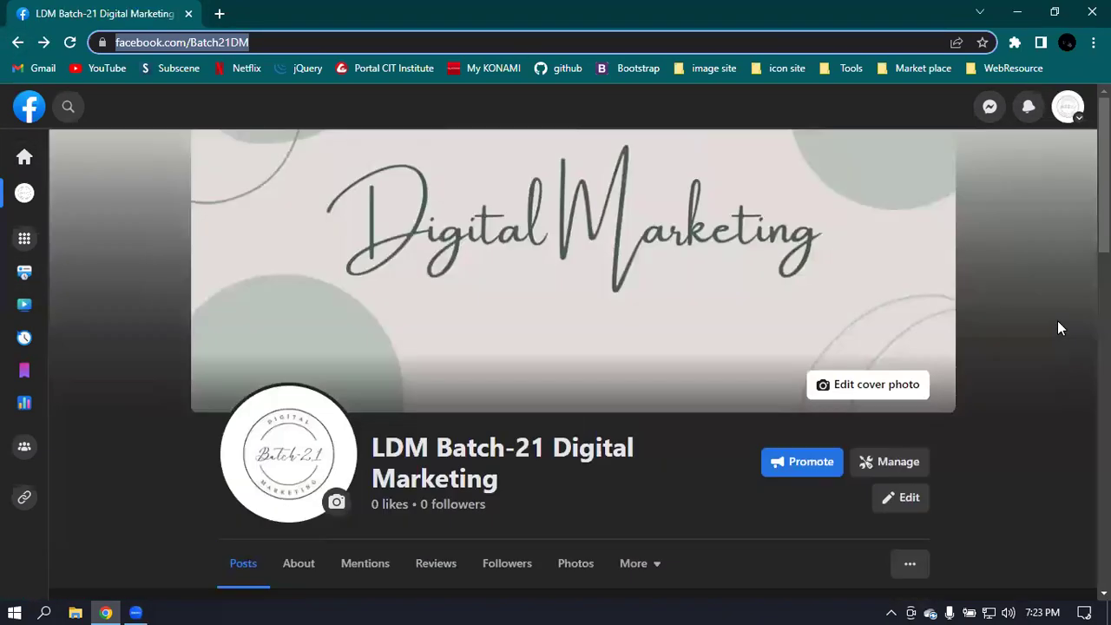
# Open the Boost post setup for the page's "Services we provide" post.
pyautogui.scroll(-6, 1051, 328)
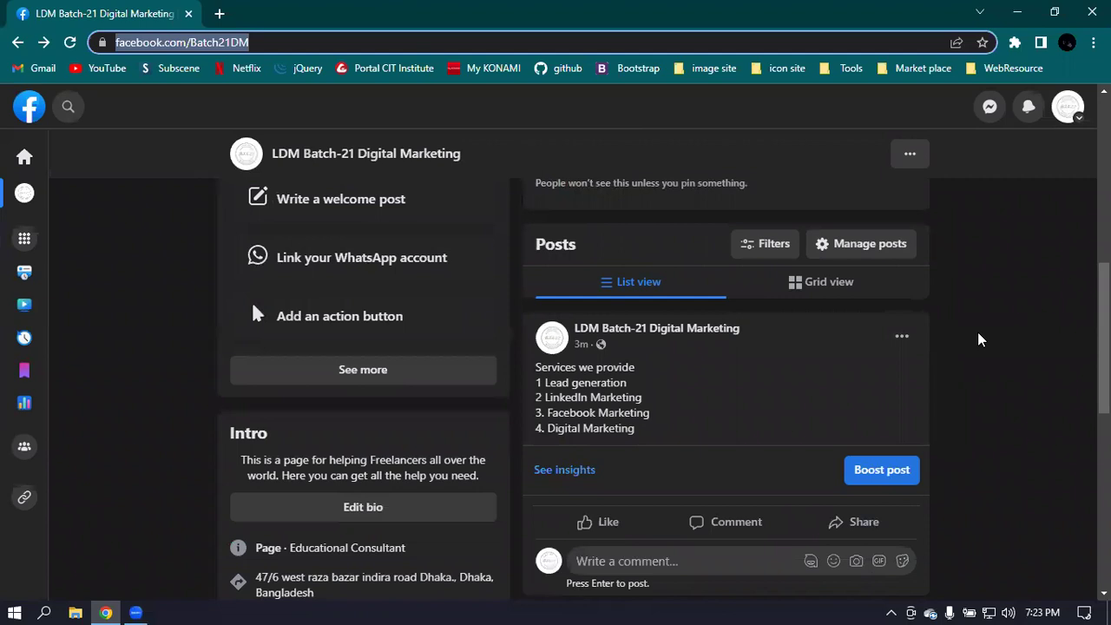
pyautogui.click(963, 272)
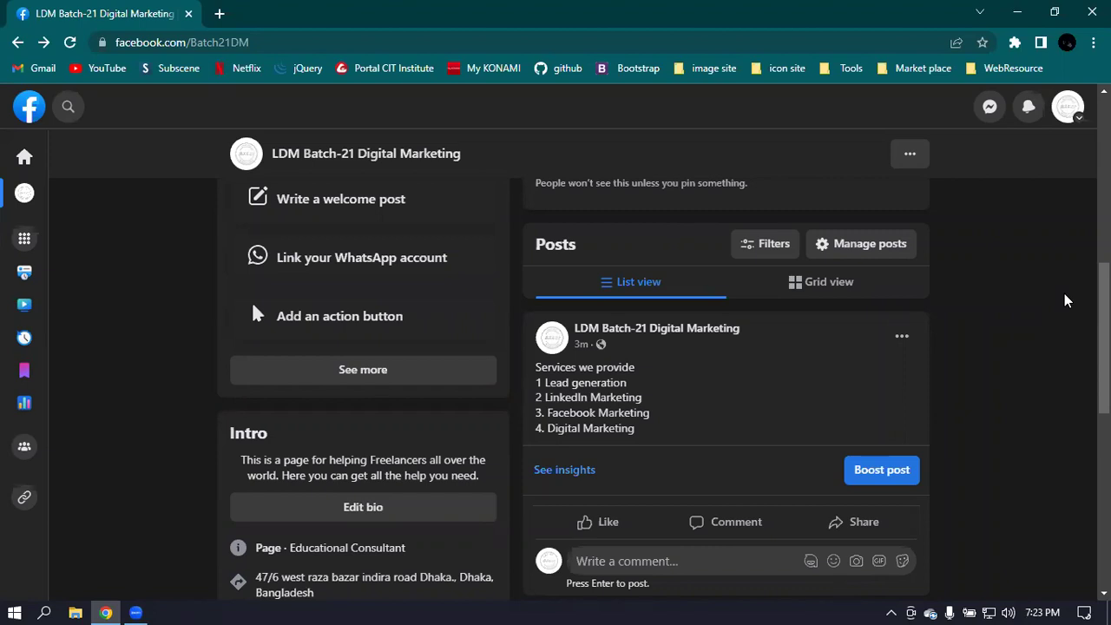
pyautogui.scroll(3, 1042, 298)
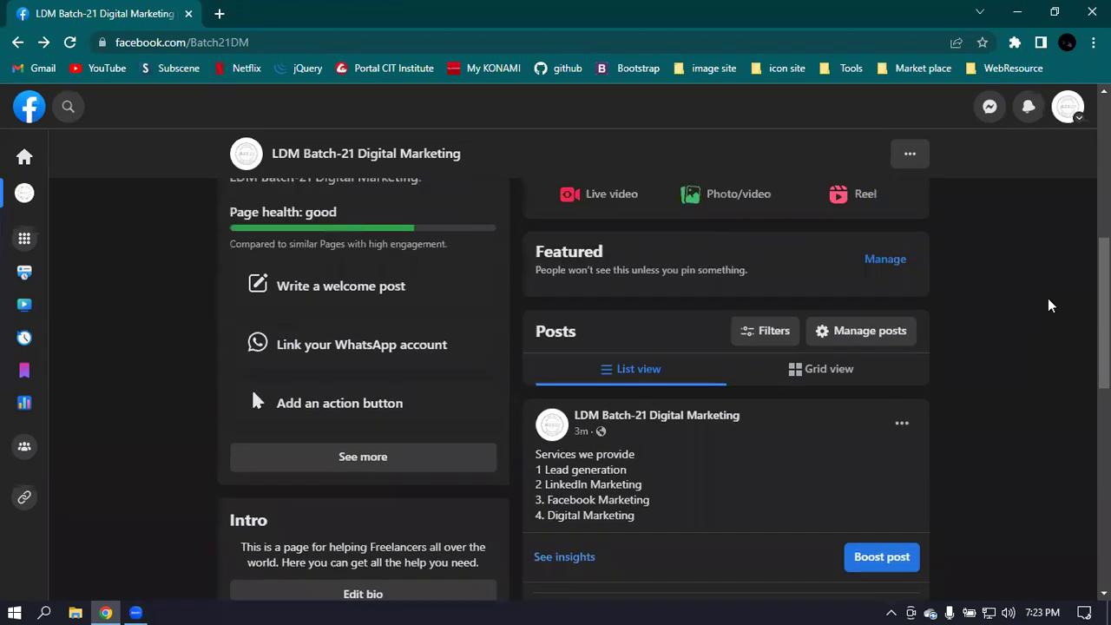
pyautogui.scroll(1, 1020, 298)
pyautogui.scroll(-3, 1042, 321)
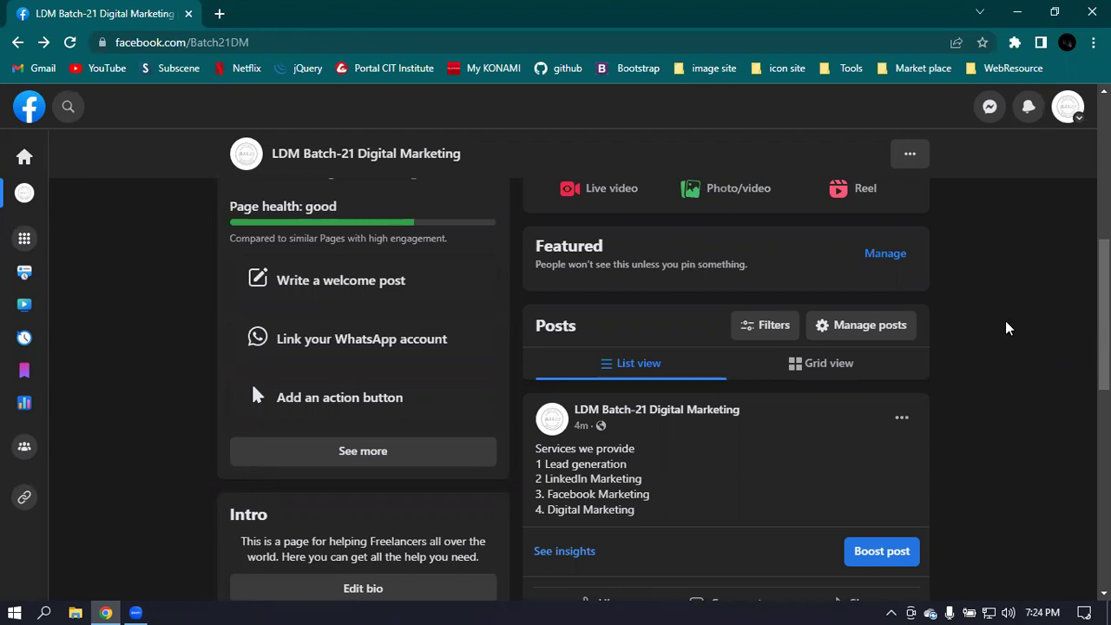
pyautogui.scroll(5, 998, 330)
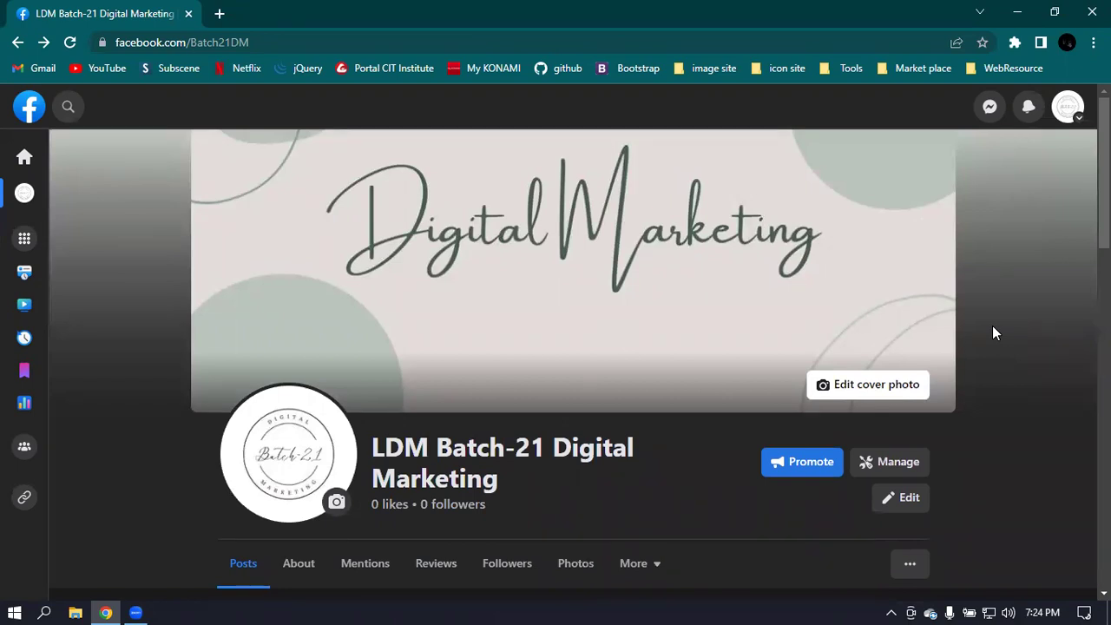
pyautogui.scroll(-4, 994, 333)
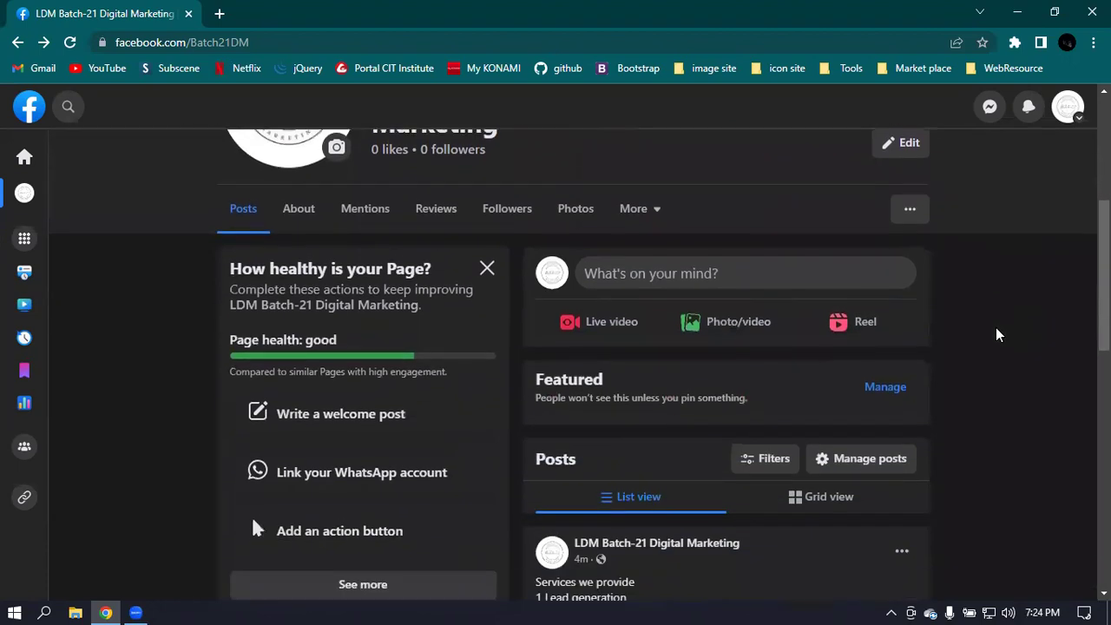
pyautogui.scroll(-2, 997, 335)
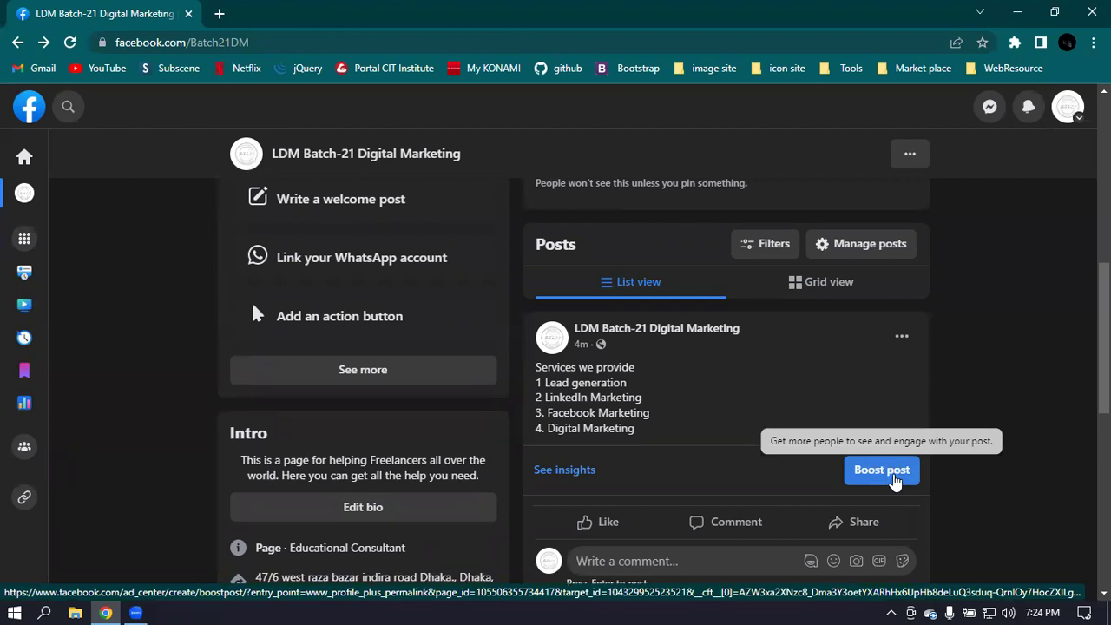
pyautogui.click(894, 480)
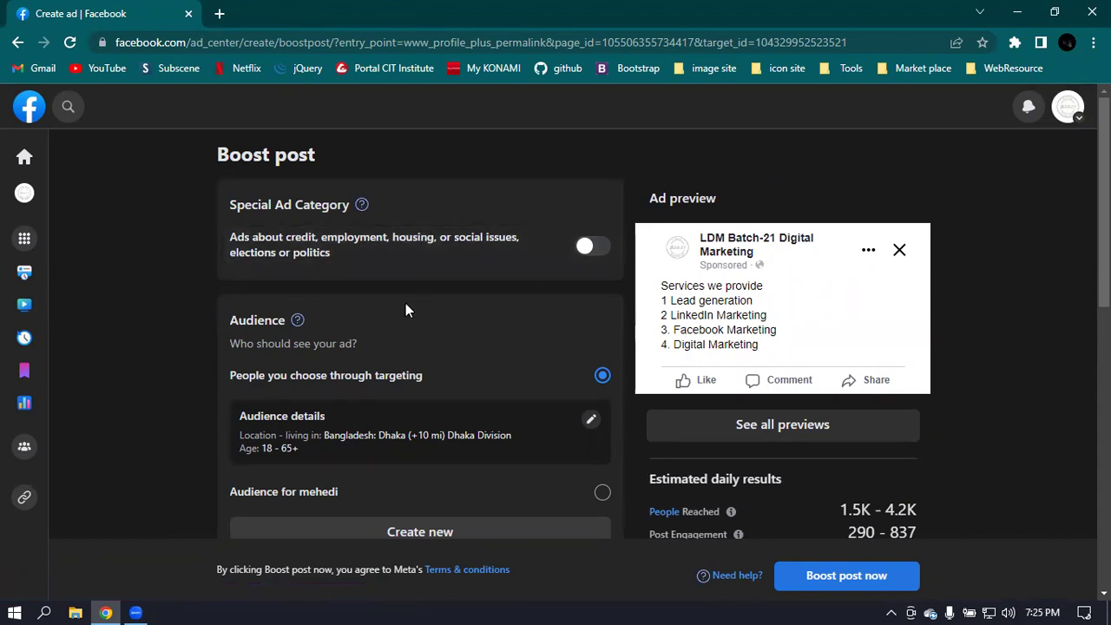
# Turn on the Special Ad Category for the boosted post and open its list of ad categories.
pyautogui.scroll(-3, 408, 305)
pyautogui.scroll(3, 408, 310)
pyautogui.moveTo(229, 205); pyautogui.dragTo(407, 206)
pyautogui.click(407, 206)
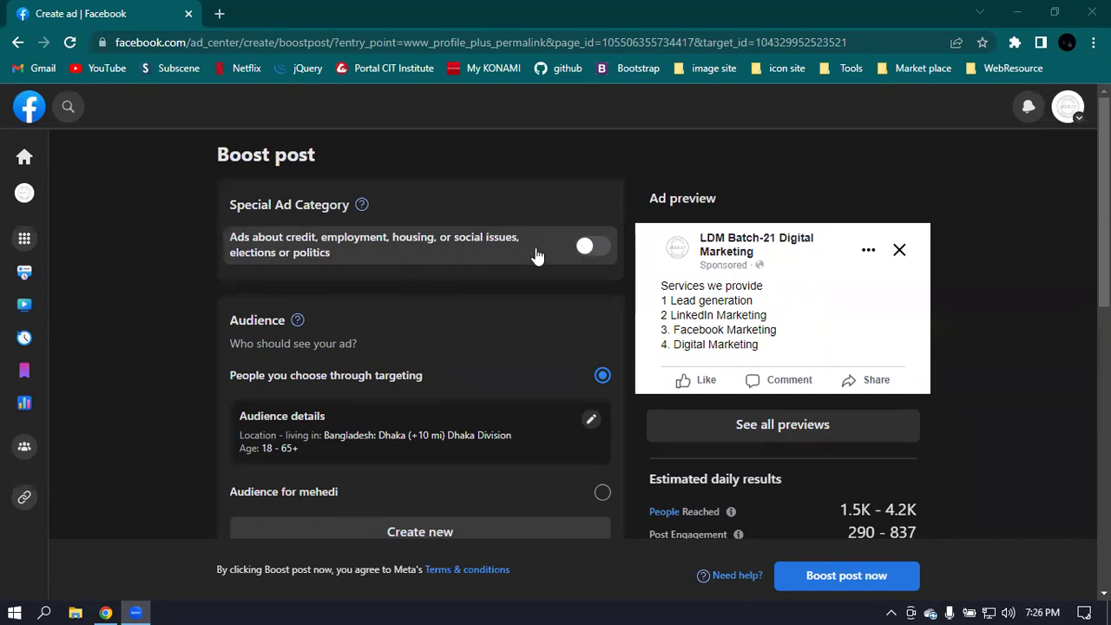
pyautogui.click(586, 252)
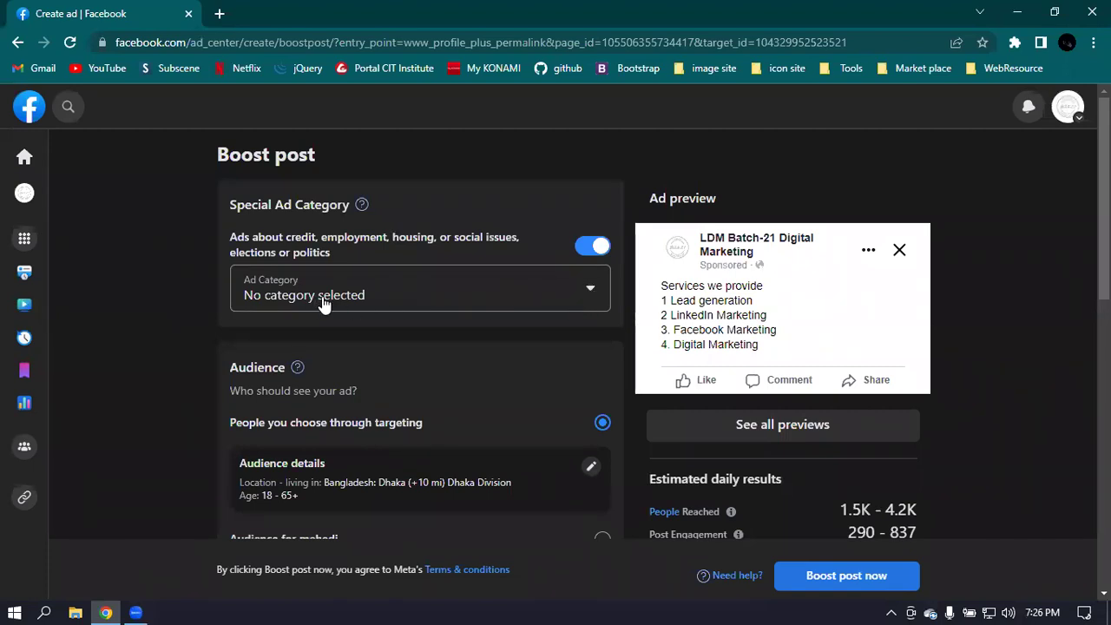
pyautogui.click(556, 301)
pyautogui.scroll(-1, 556, 300)
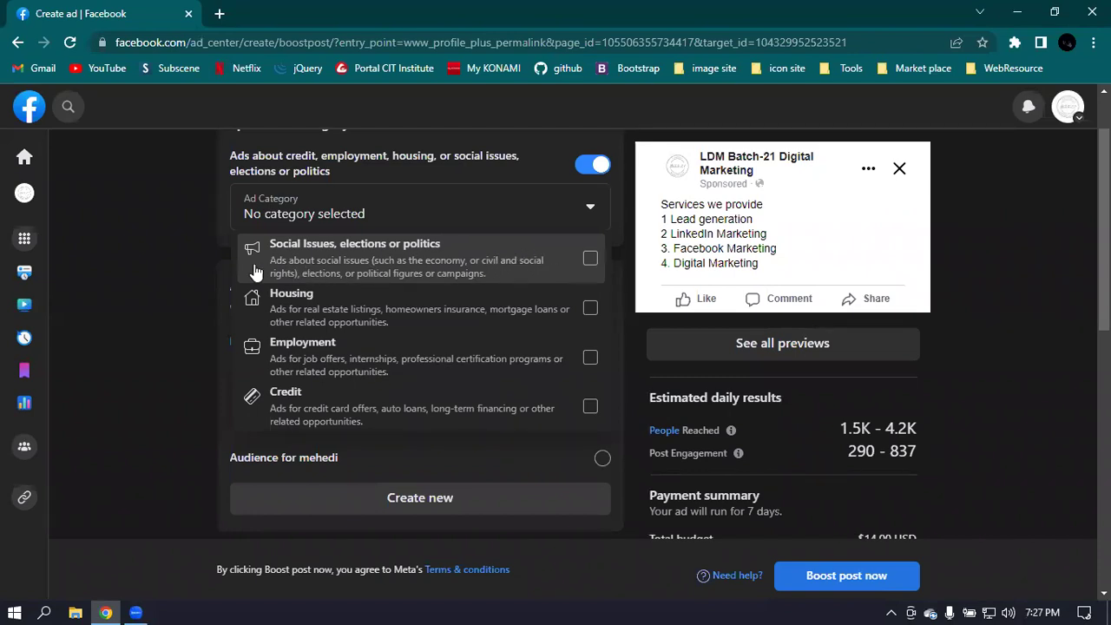
# Try the "Social Issues, elections or politics" and Housing ad categories one after the other, clear both, and turn the Special Ad Category off.
pyautogui.click(589, 259)
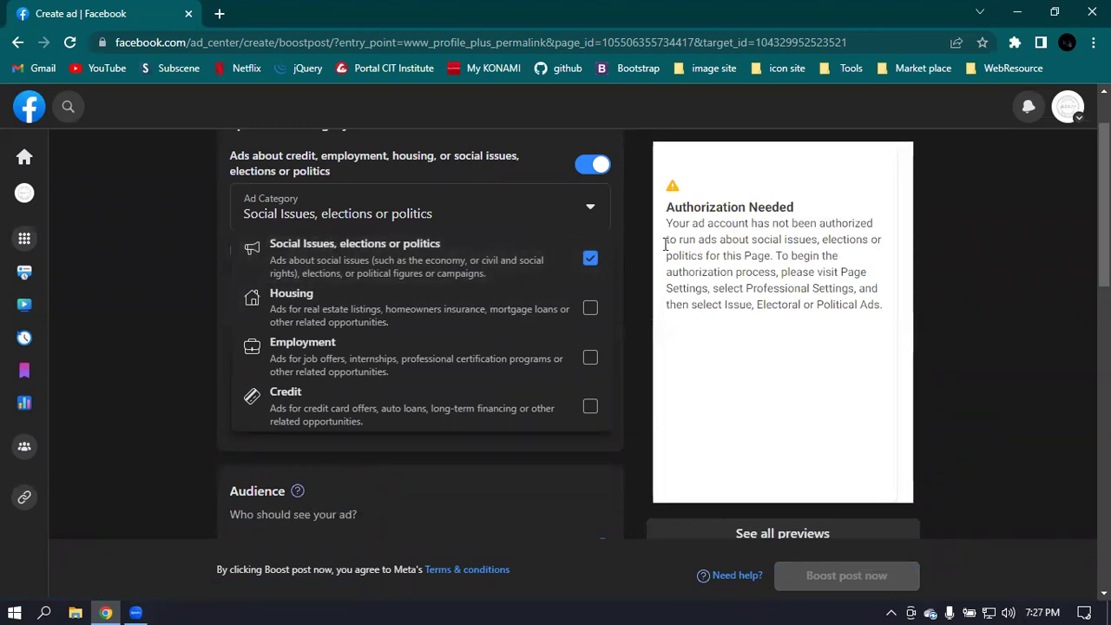
pyautogui.click(589, 258)
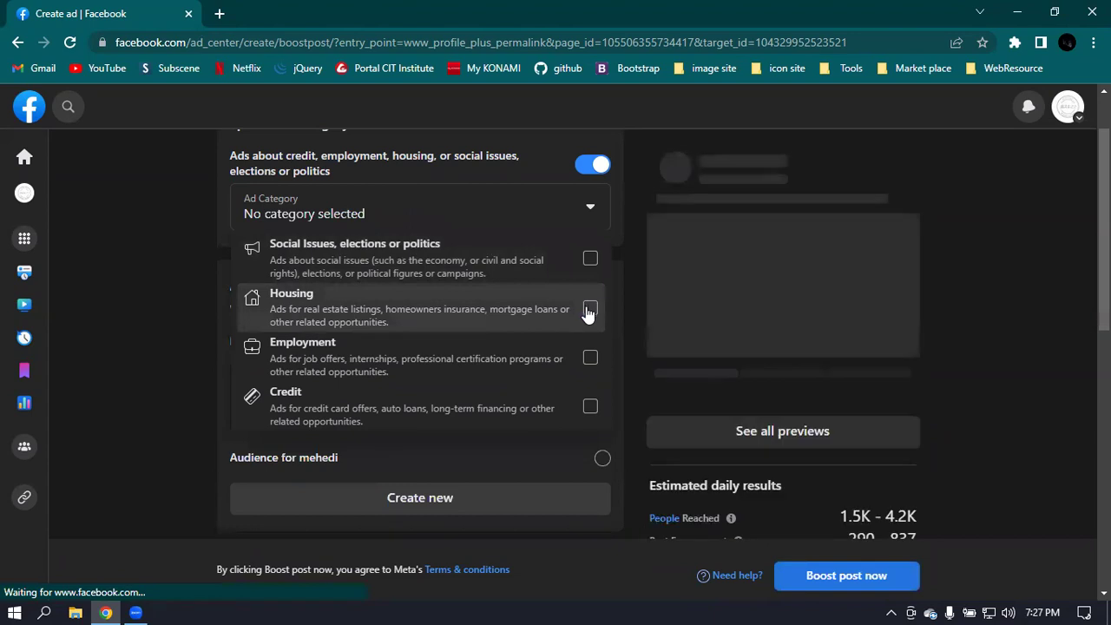
pyautogui.click(589, 309)
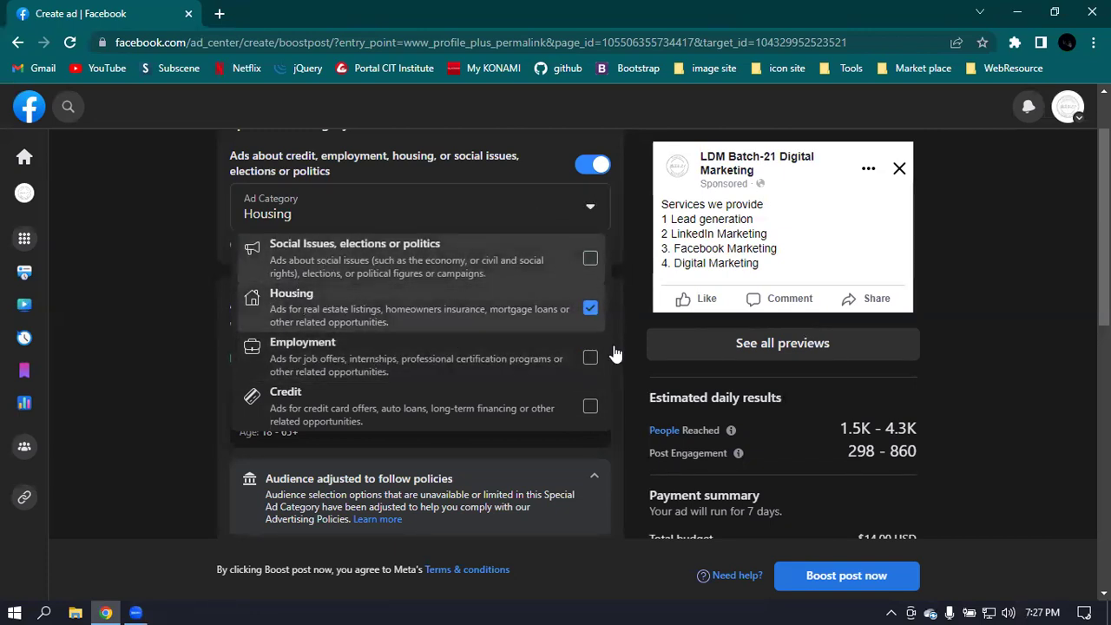
pyautogui.click(590, 308)
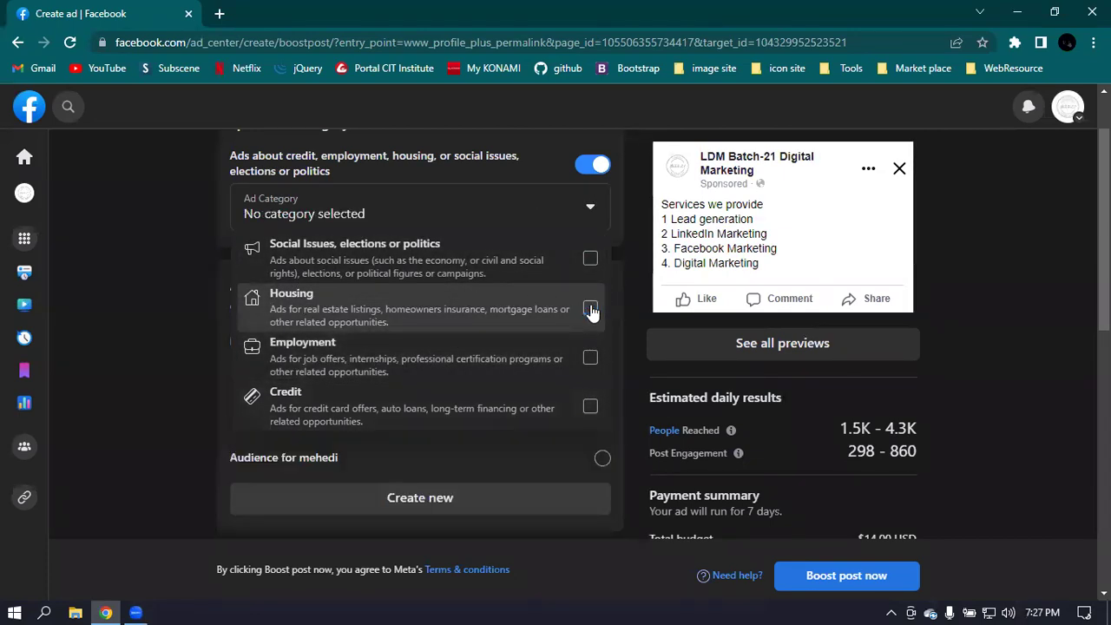
pyautogui.click(590, 167)
# Open the targeted audience's details for editing and set its age range to 18–50.
pyautogui.scroll(-2, 458, 243)
pyautogui.scroll(2, 342, 246)
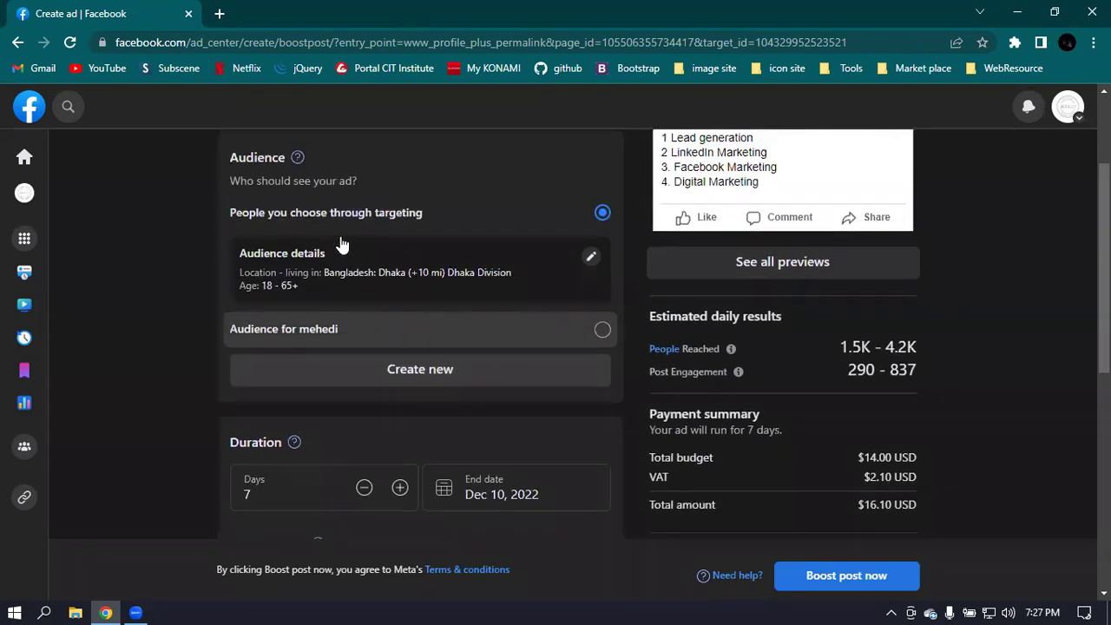
pyautogui.scroll(-1, 338, 239)
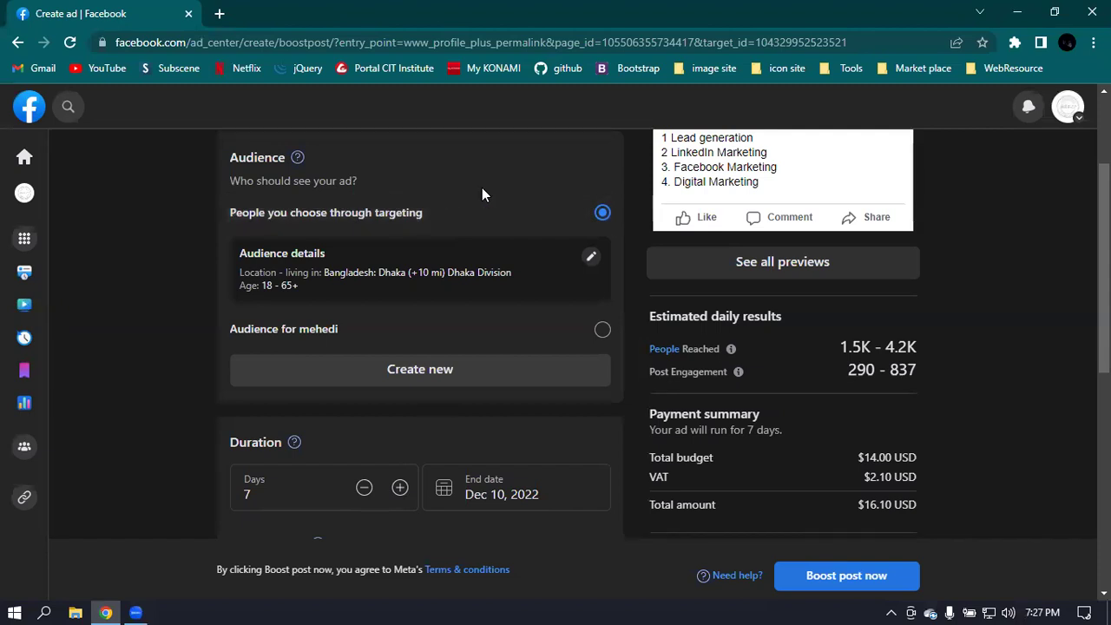
pyautogui.click(591, 259)
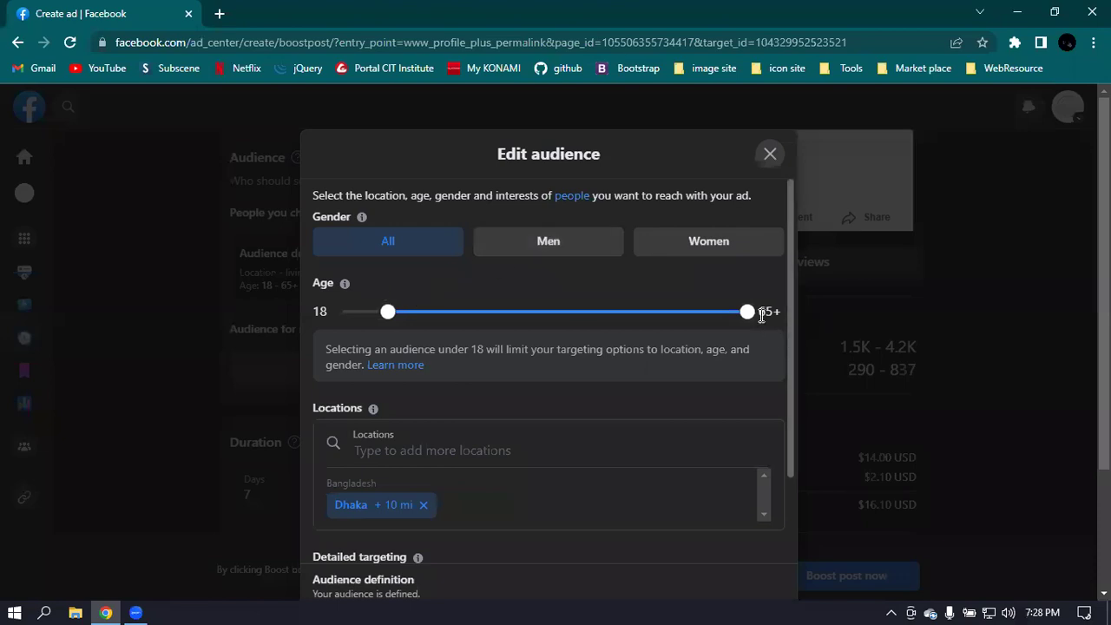
pyautogui.moveTo(747, 311); pyautogui.dragTo(740, 313)
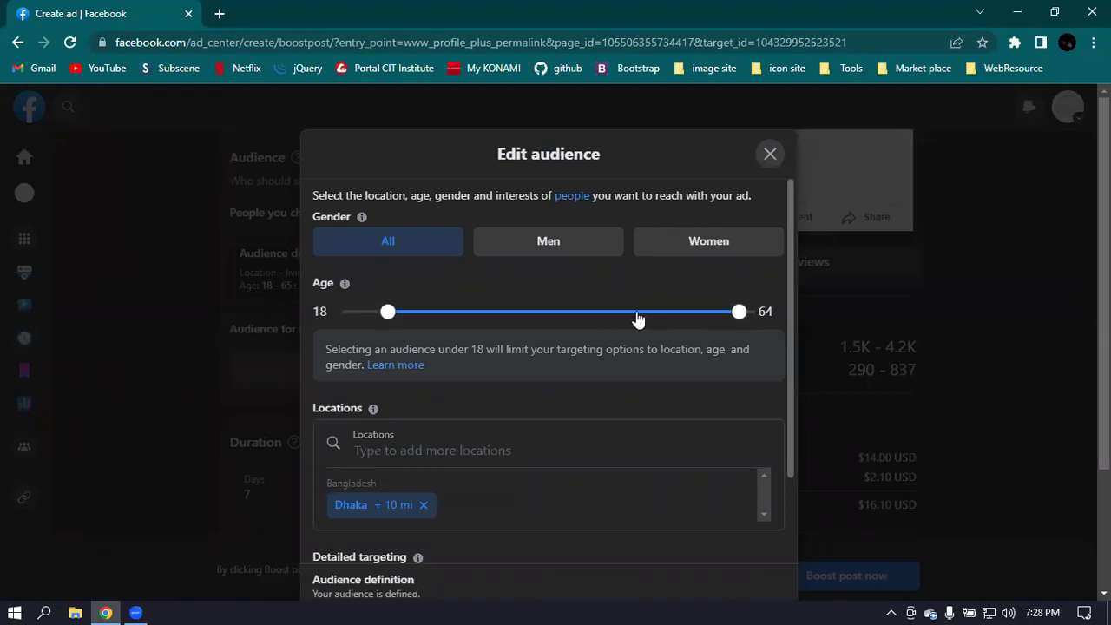
pyautogui.moveTo(390, 312)
pyautogui.mouseDown()
pyautogui.moveTo(361, 320)
pyautogui.moveTo(380, 321)
pyautogui.mouseUp()
pyautogui.moveTo(739, 313); pyautogui.dragTo(635, 318)
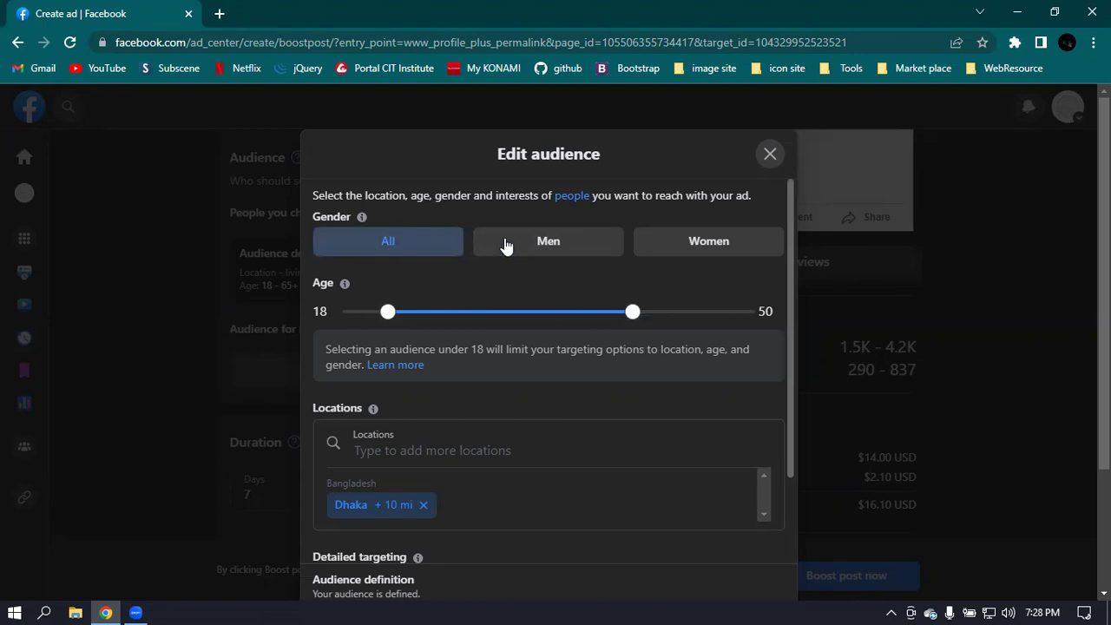
# Try the Men and Women gender options for the audience and set the gender back to All.
pyautogui.click(568, 243)
pyautogui.click(705, 241)
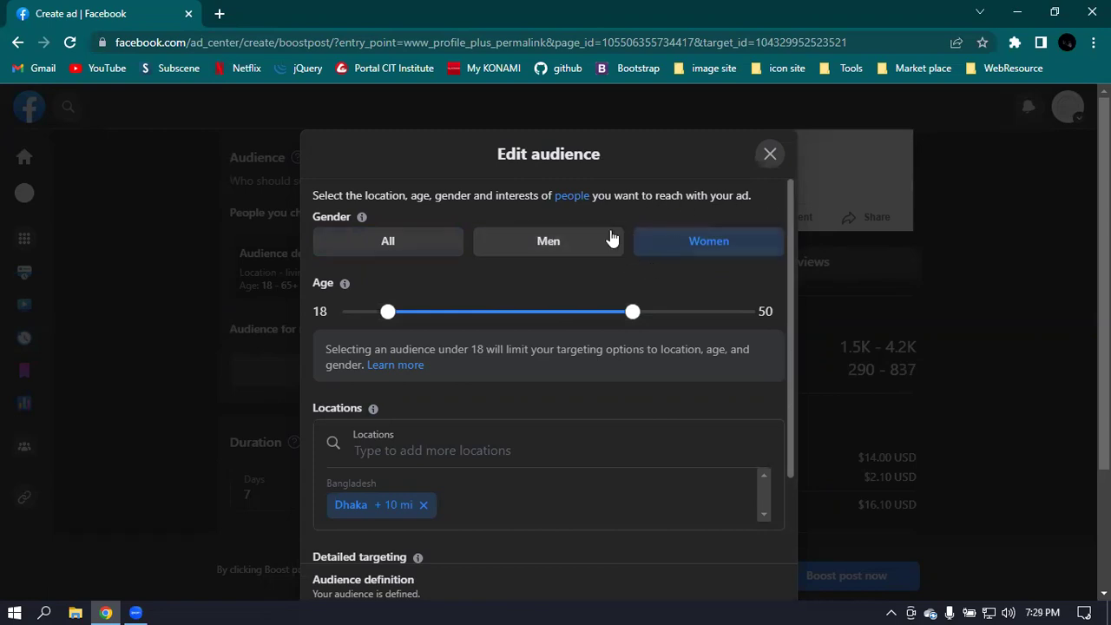
pyautogui.click(370, 246)
pyautogui.click(729, 245)
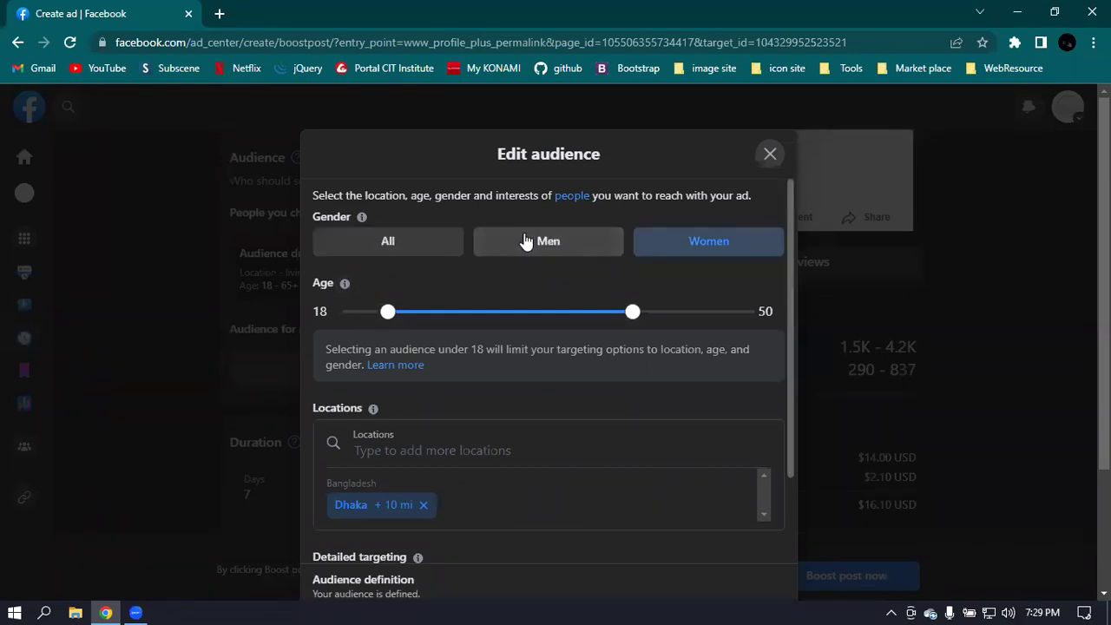
pyautogui.scroll(-2, 513, 243)
pyautogui.scroll(2, 583, 223)
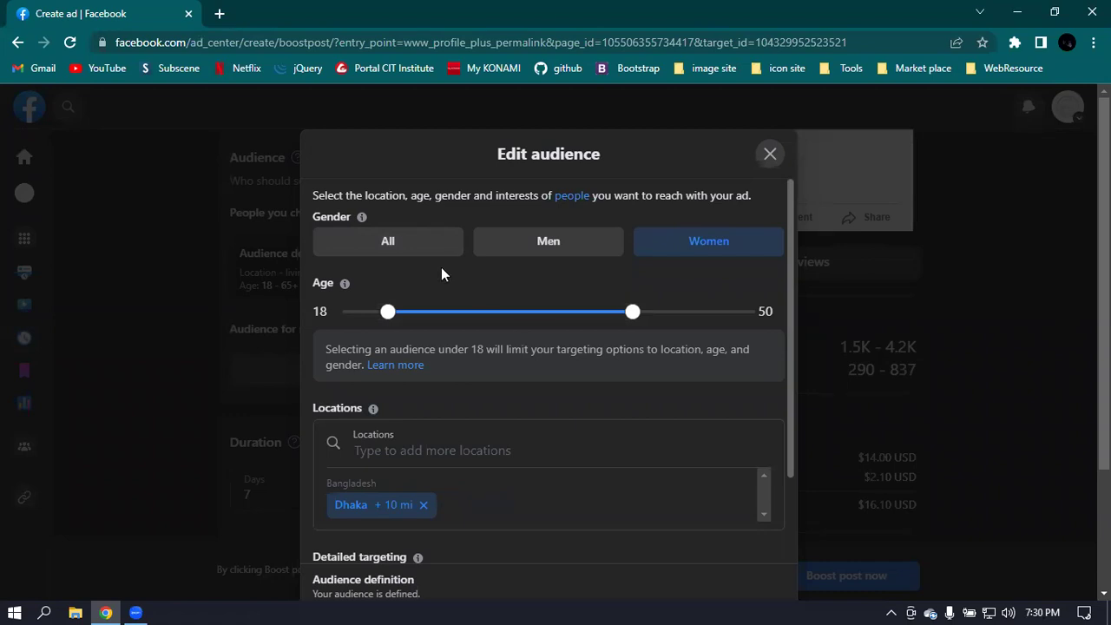
pyautogui.click(399, 258)
# Open the audience's location map and examine the targeted Dhaka area and its surroundings at different scales.
pyautogui.scroll(-1, 488, 322)
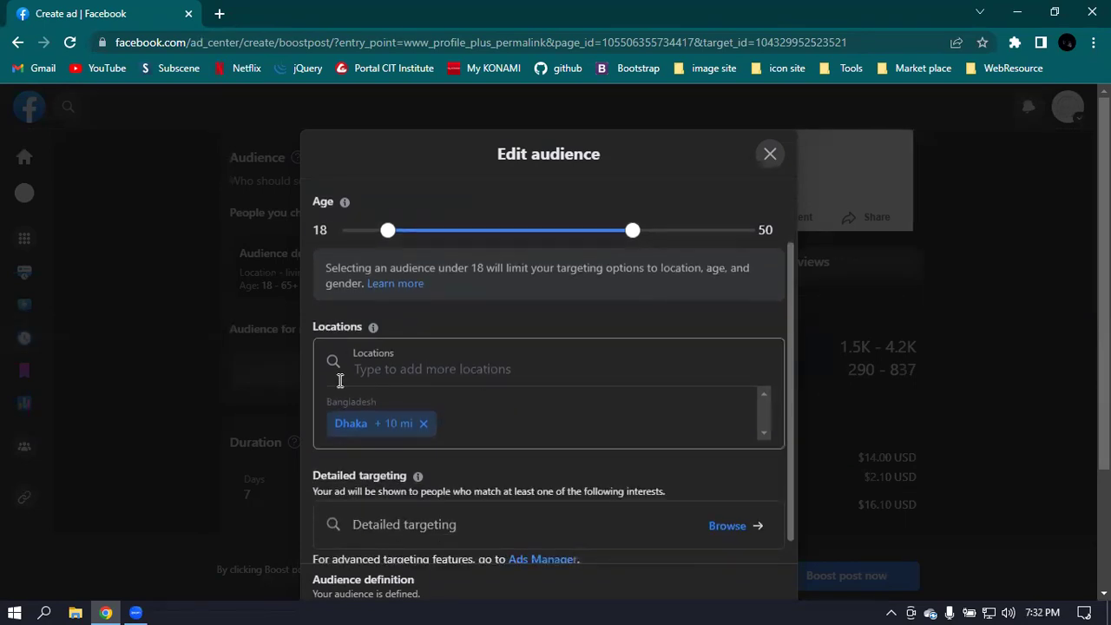
pyautogui.click(471, 367)
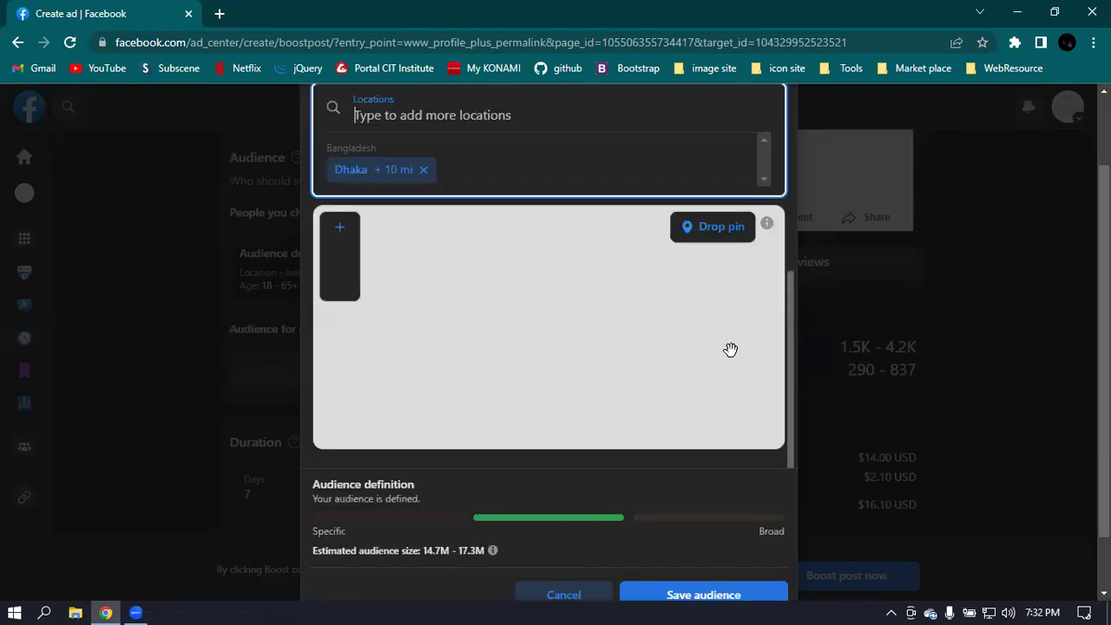
pyautogui.scroll(1, 634, 293)
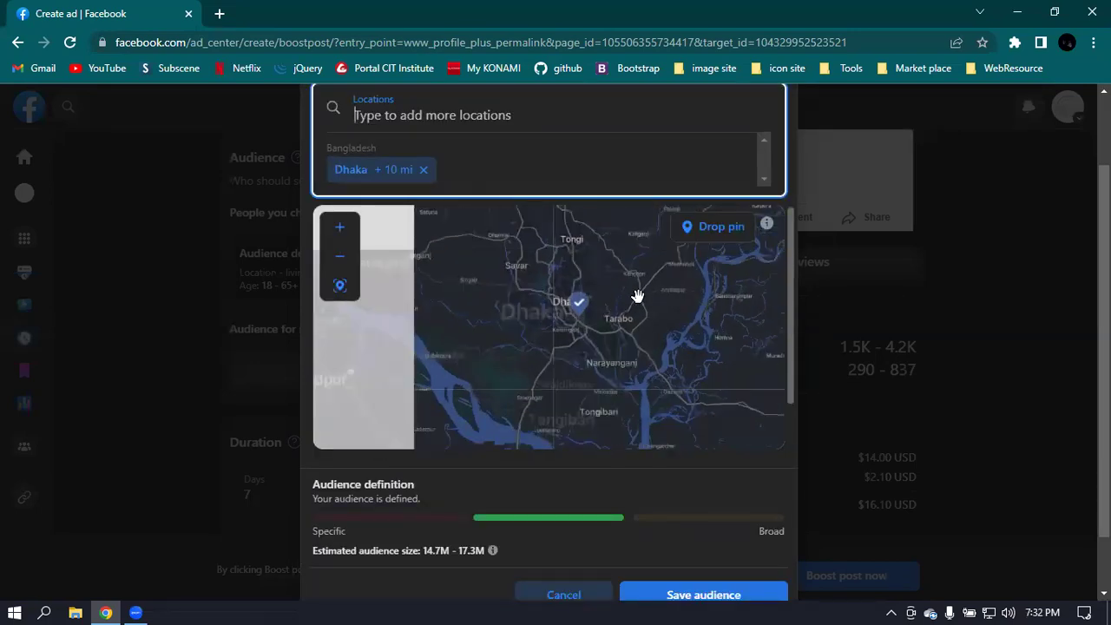
pyautogui.scroll(-2, 637, 296)
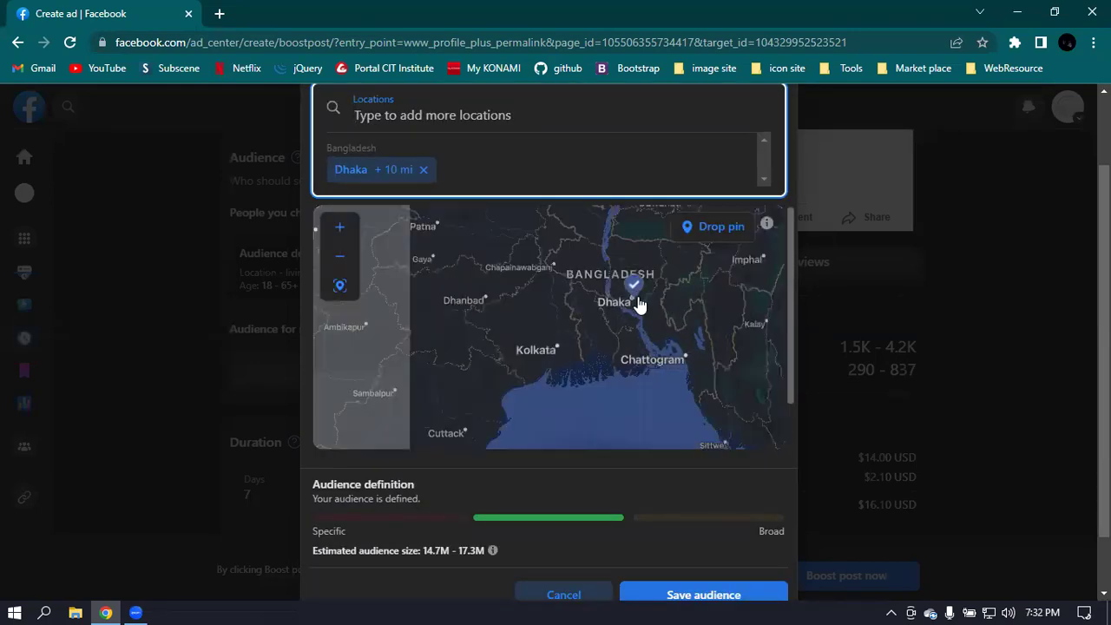
pyautogui.scroll(1, 646, 300)
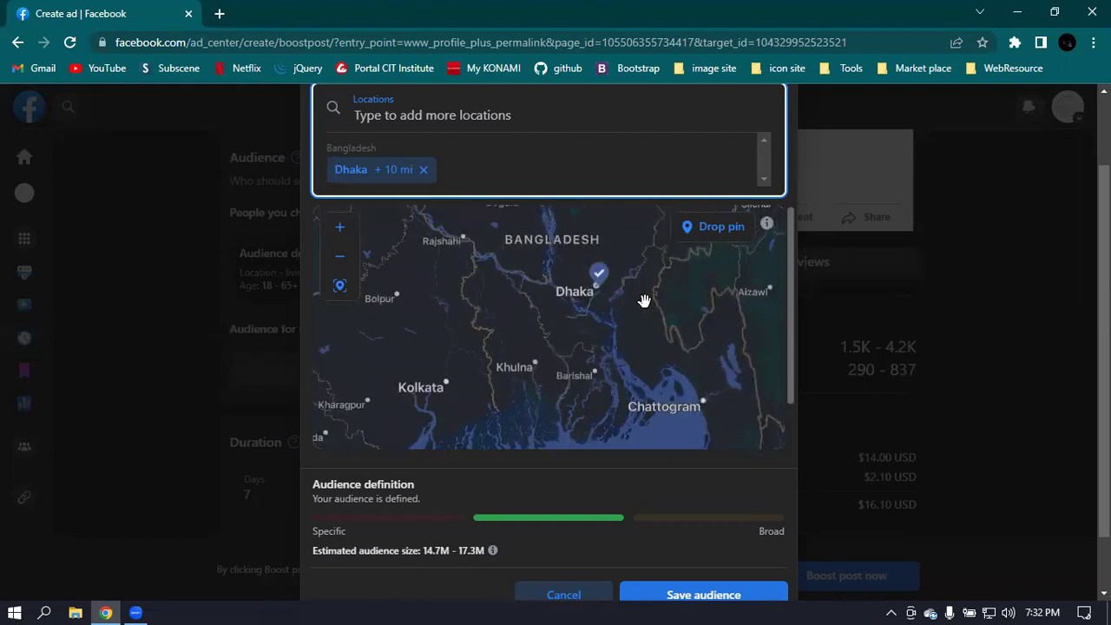
pyautogui.scroll(-1, 644, 300)
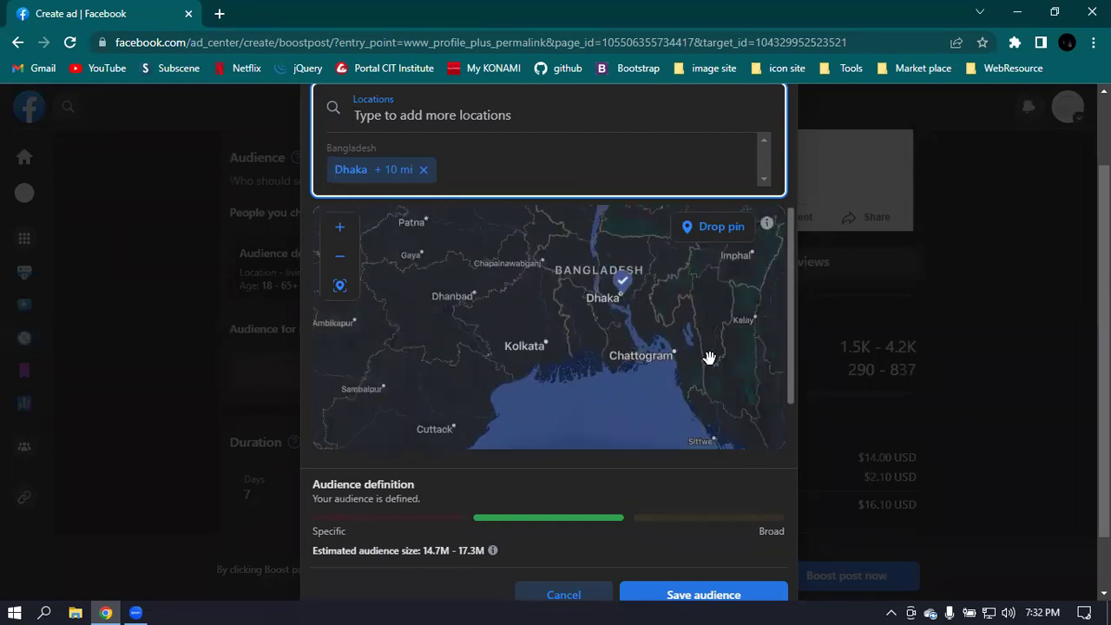
pyautogui.moveTo(791, 343); pyautogui.dragTo(791, 336)
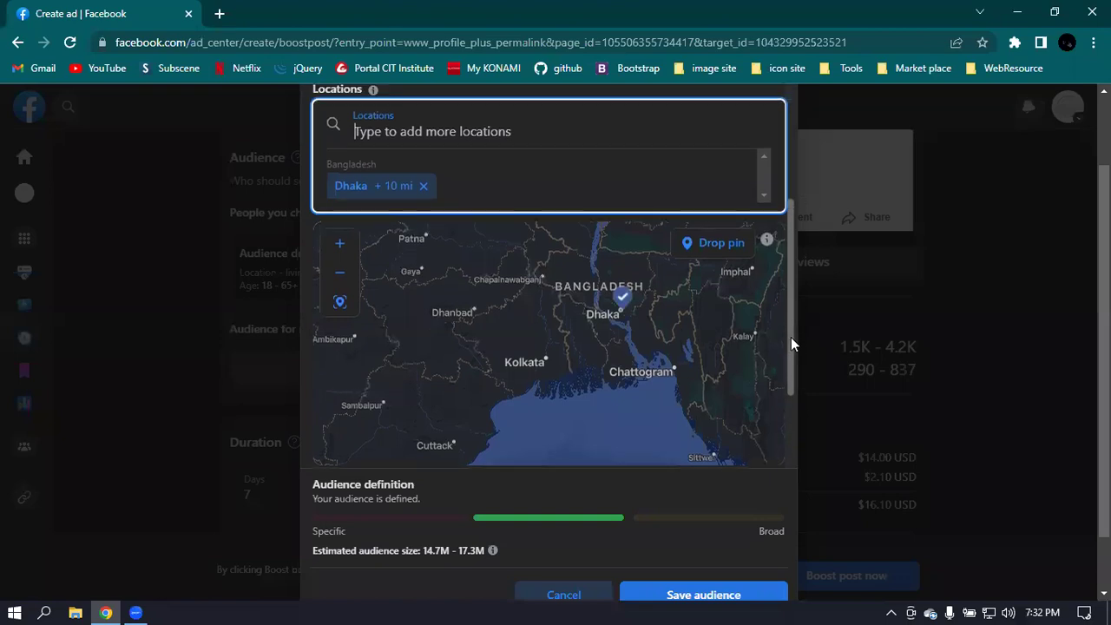
pyautogui.scroll(1, 695, 338)
pyautogui.moveTo(585, 297); pyautogui.dragTo(558, 337)
pyautogui.scroll(-1, 607, 323)
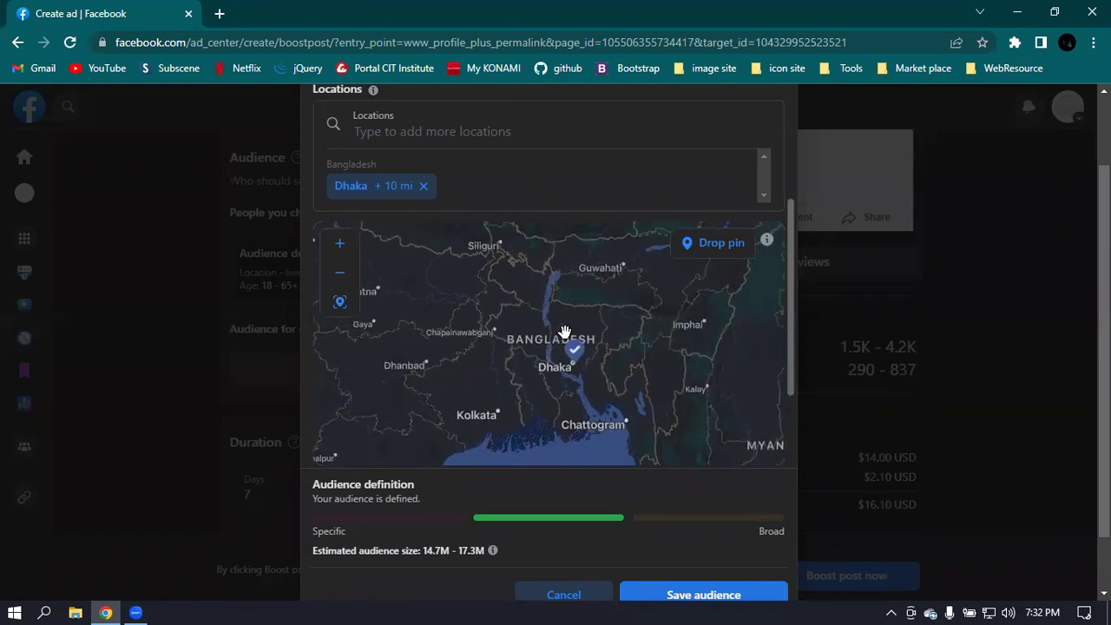
pyautogui.scroll(-1, 564, 332)
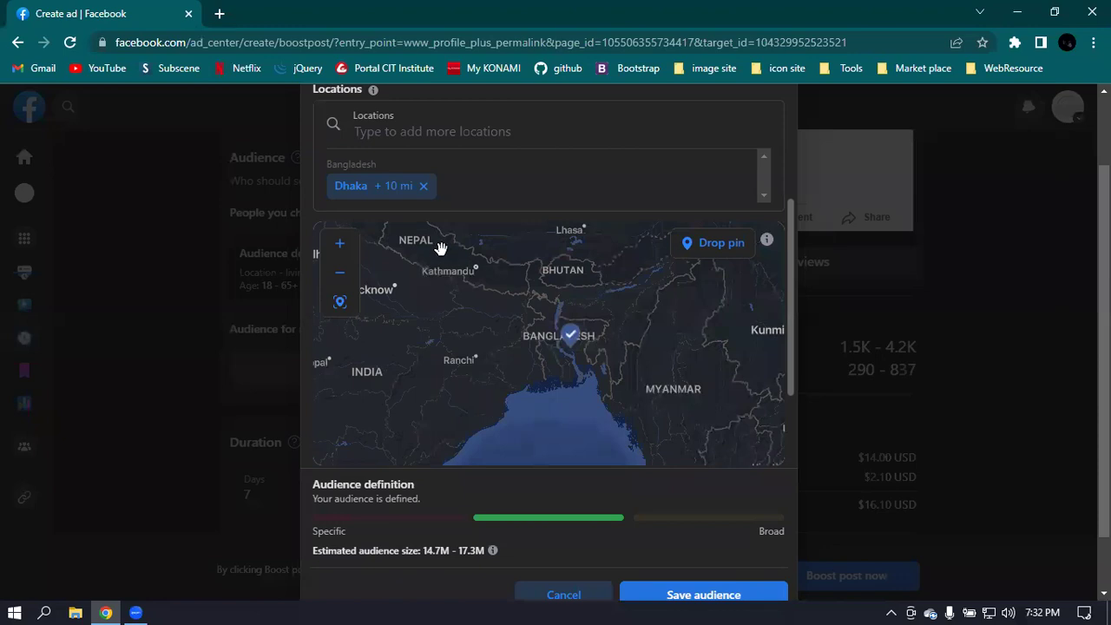
pyautogui.scroll(2, 565, 136)
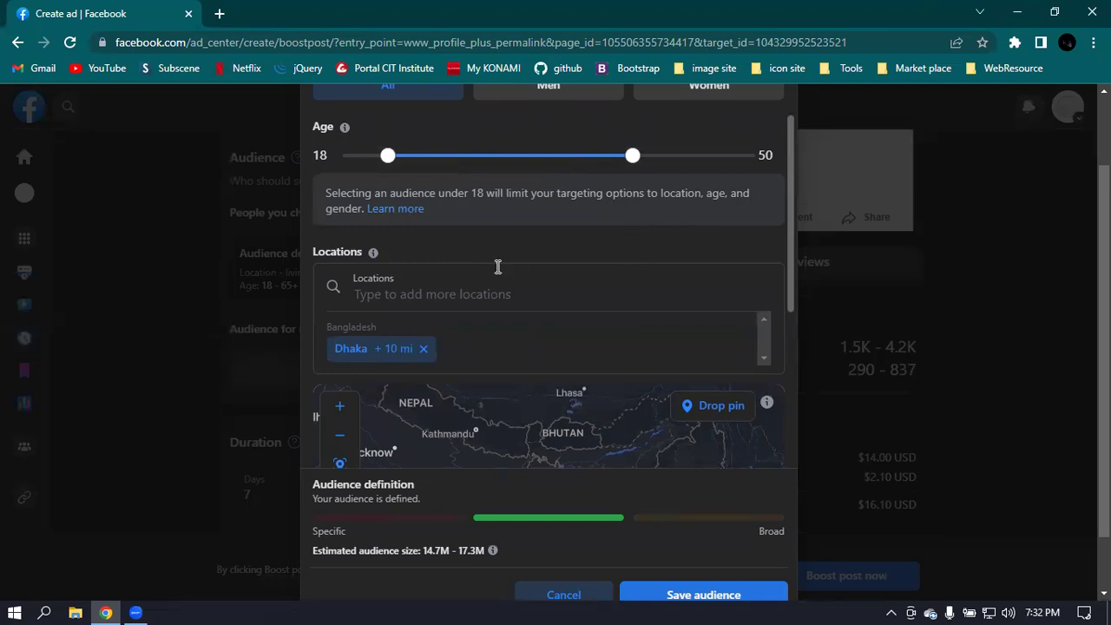
# Replace the audience's Dhaka + 10 mi location with Dhaka Division, Bangladesh.
pyautogui.scroll(-1, 558, 269)
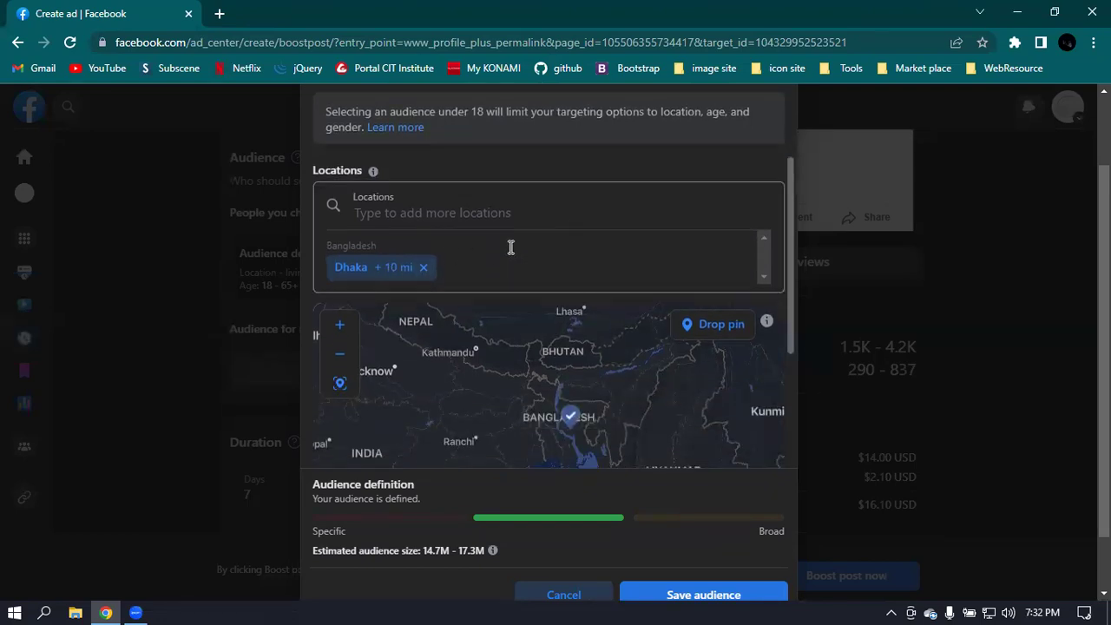
pyautogui.click(424, 267)
pyautogui.scroll(2, 486, 227)
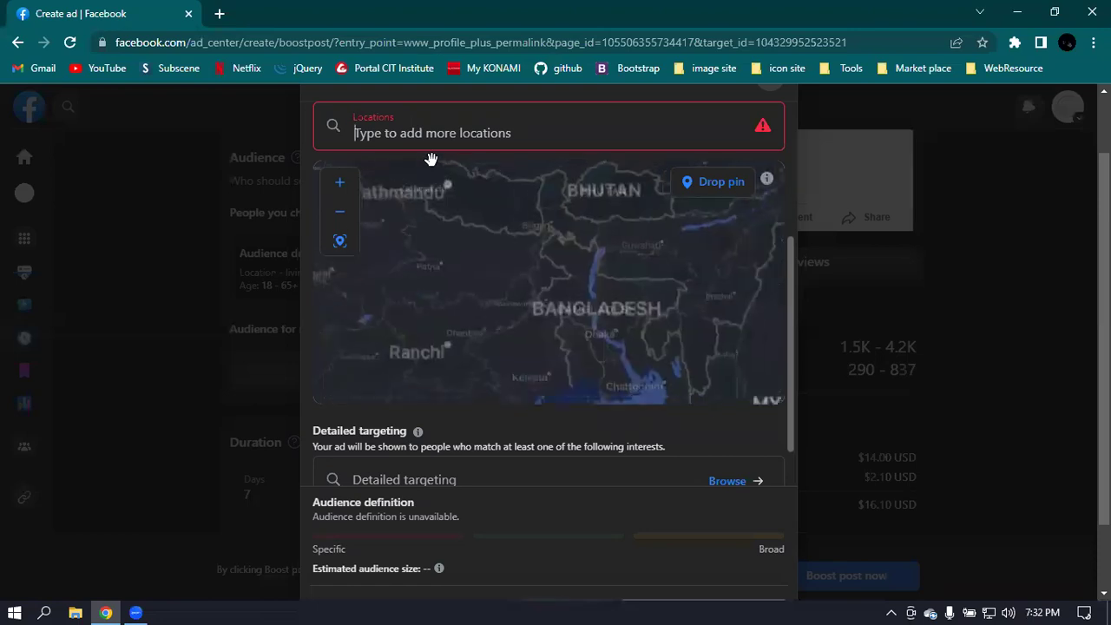
pyautogui.click(447, 132)
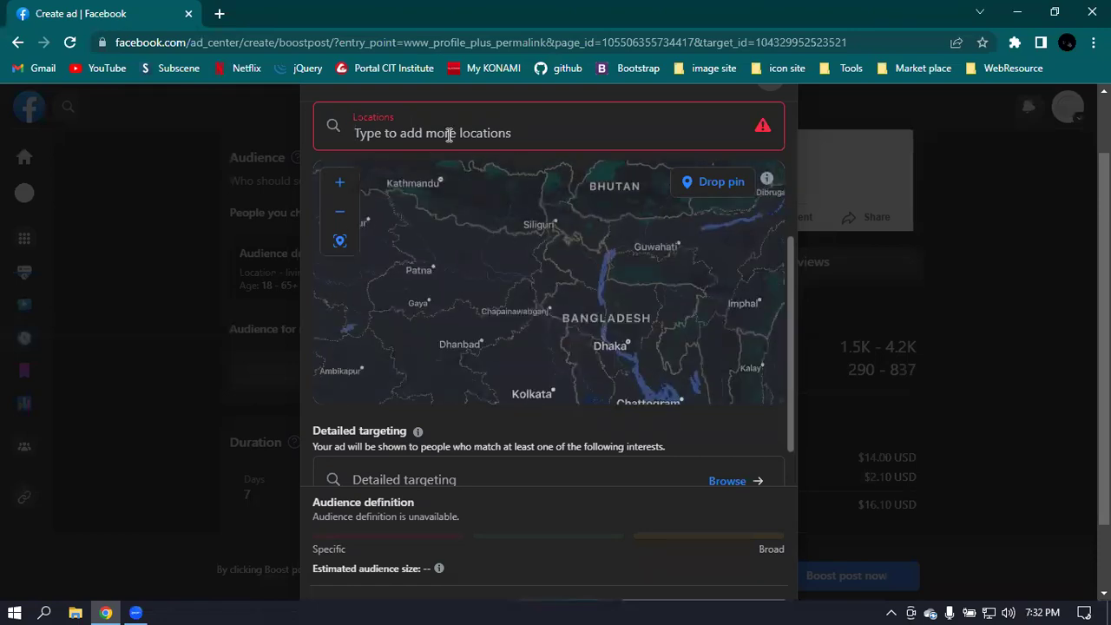
pyautogui.write('Dhaka')
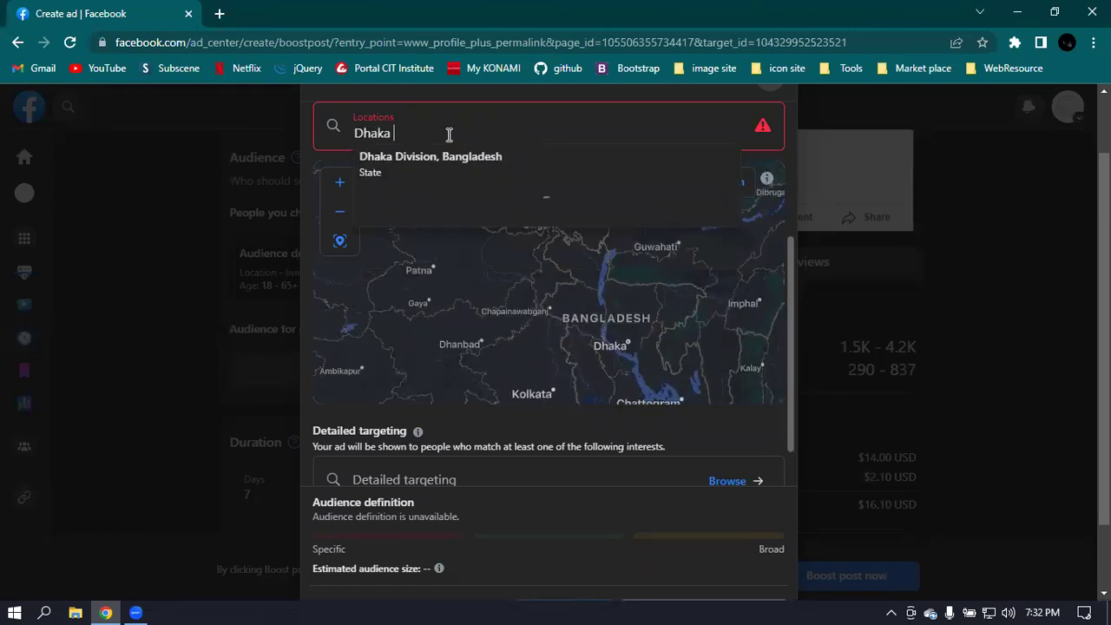
pyautogui.click(458, 156)
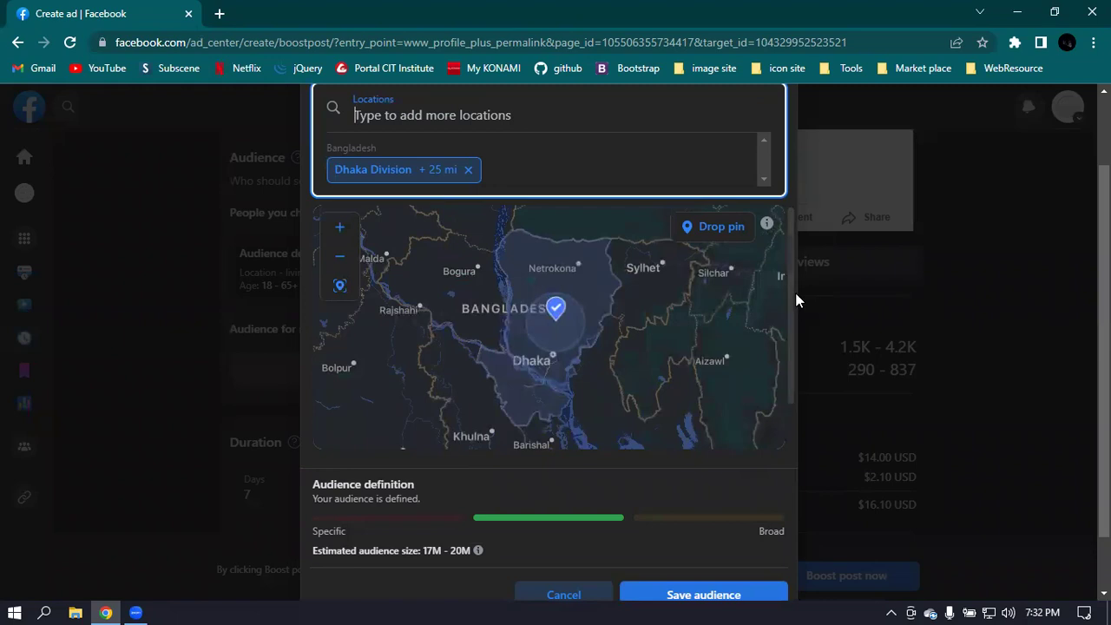
# Examine the Dhaka Division coverage on the location map and bring up the Detailed targeting options.
pyautogui.scroll(-2, 791, 293)
pyautogui.scroll(2, 791, 297)
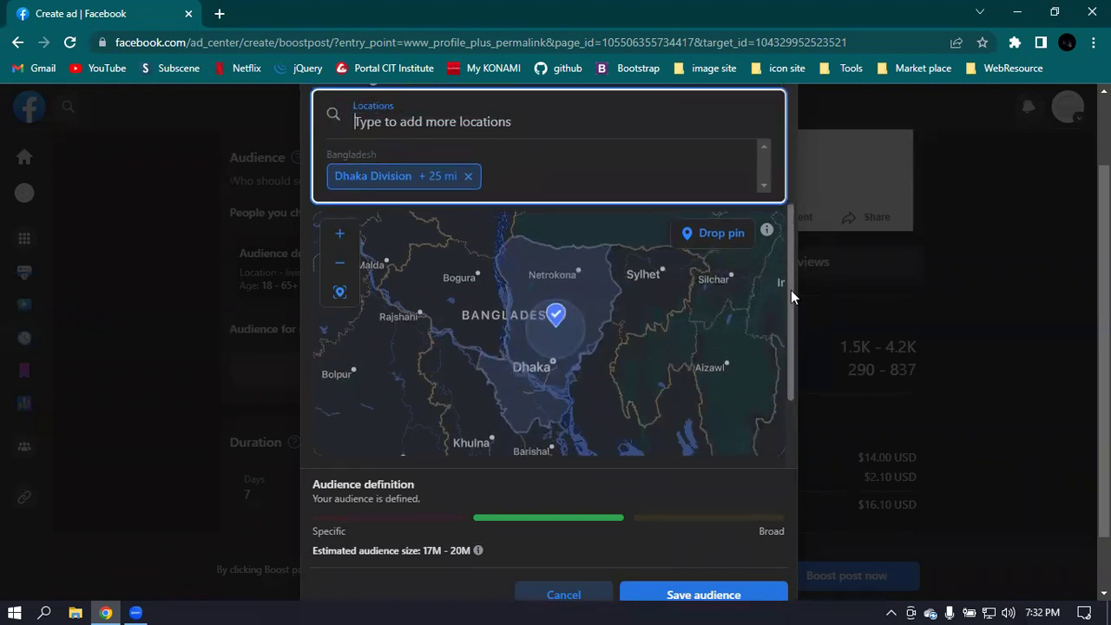
pyautogui.scroll(-2, 585, 330)
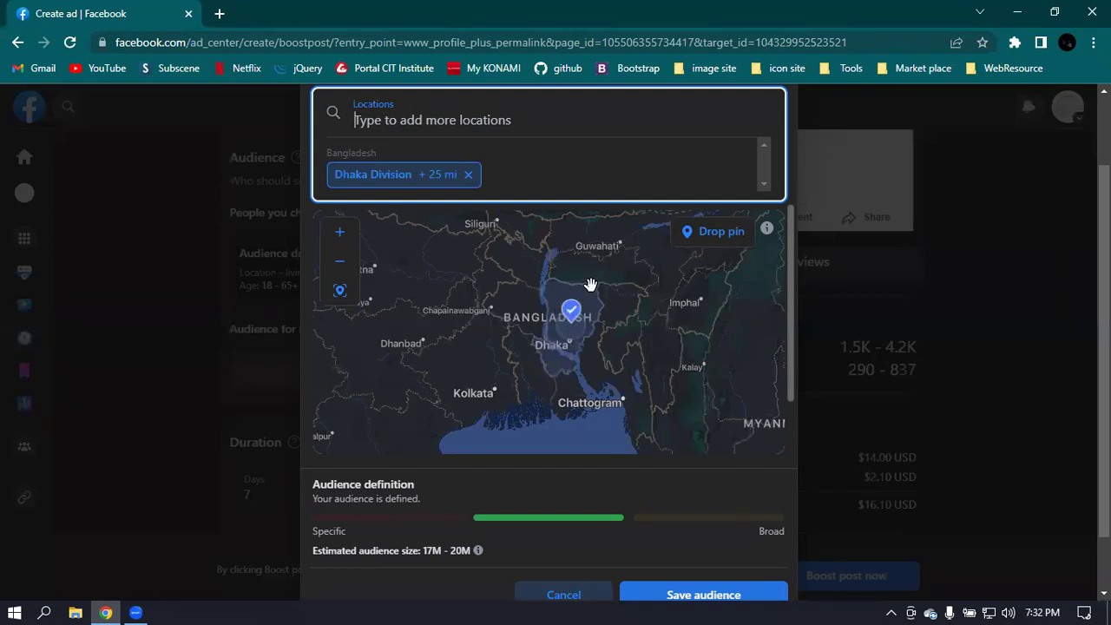
pyautogui.scroll(-1, 657, 203)
pyautogui.doubleClick(604, 218)
pyautogui.scroll(1, 605, 218)
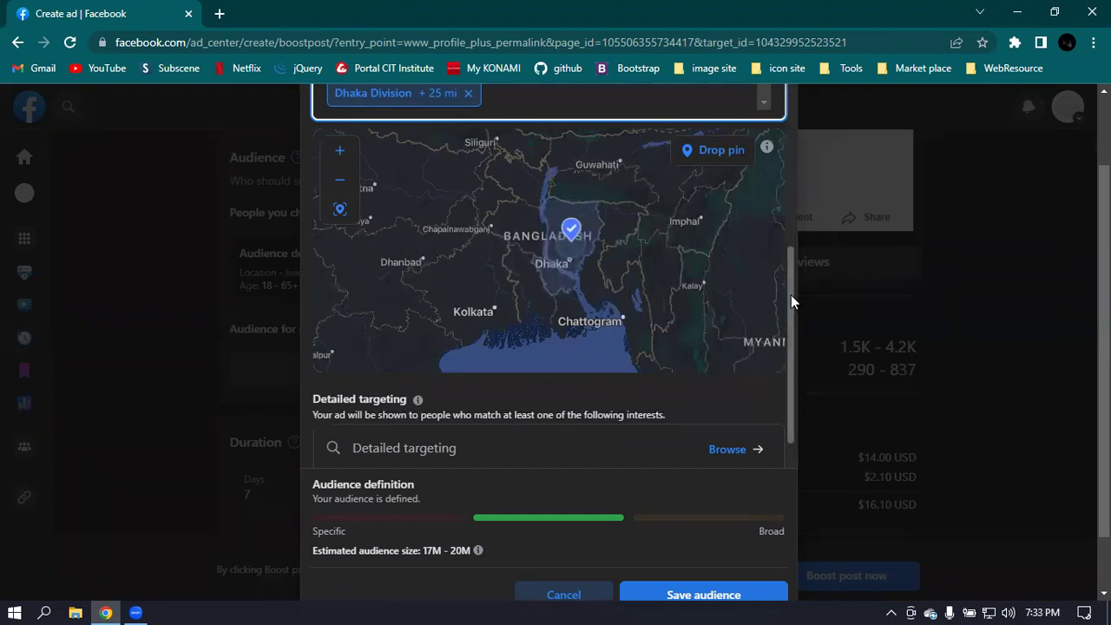